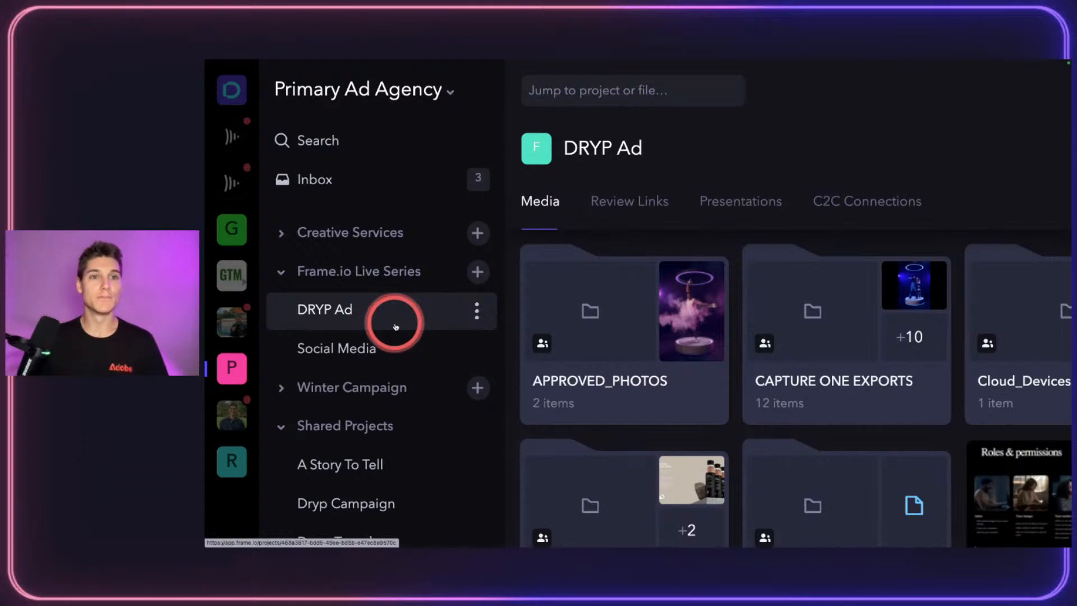
{"action": "left_click", "coordinate": [240, 408]}
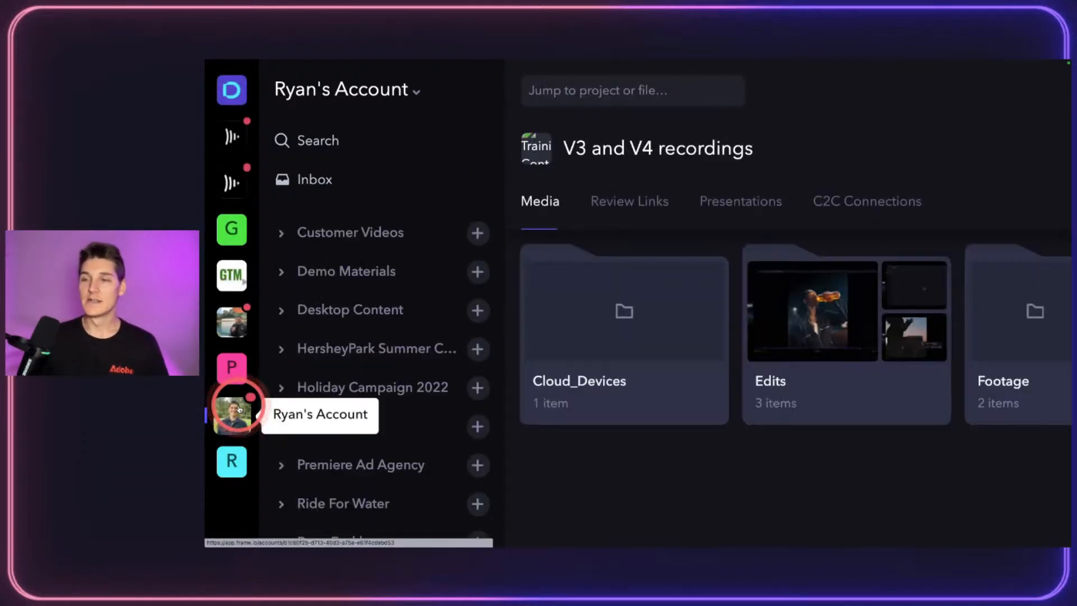
{"action": "left_click", "coordinate": [241, 377]}
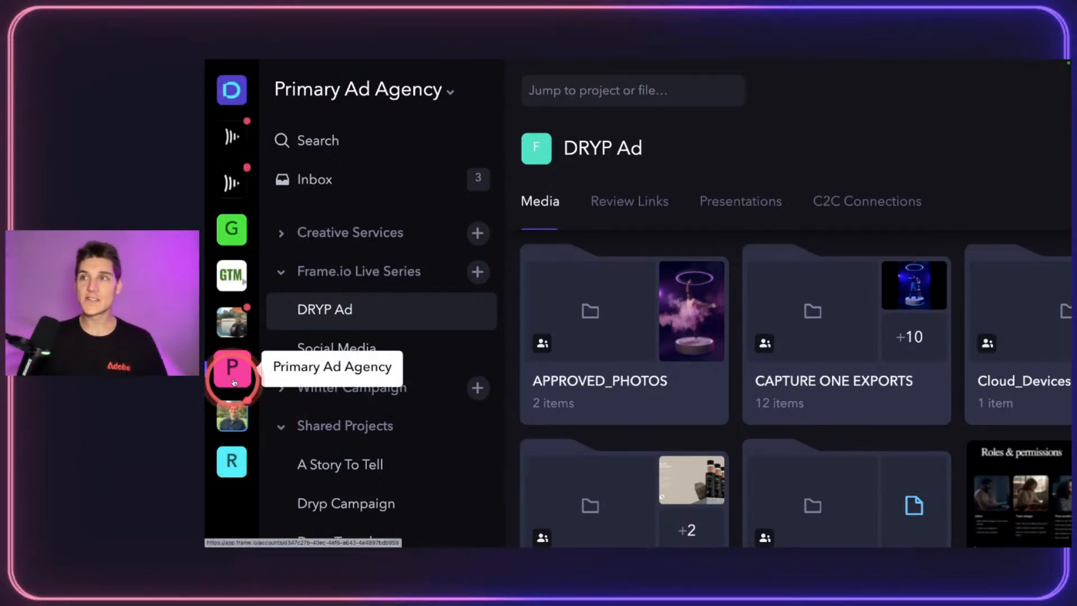
{"action": "left_click", "coordinate": [397, 94]}
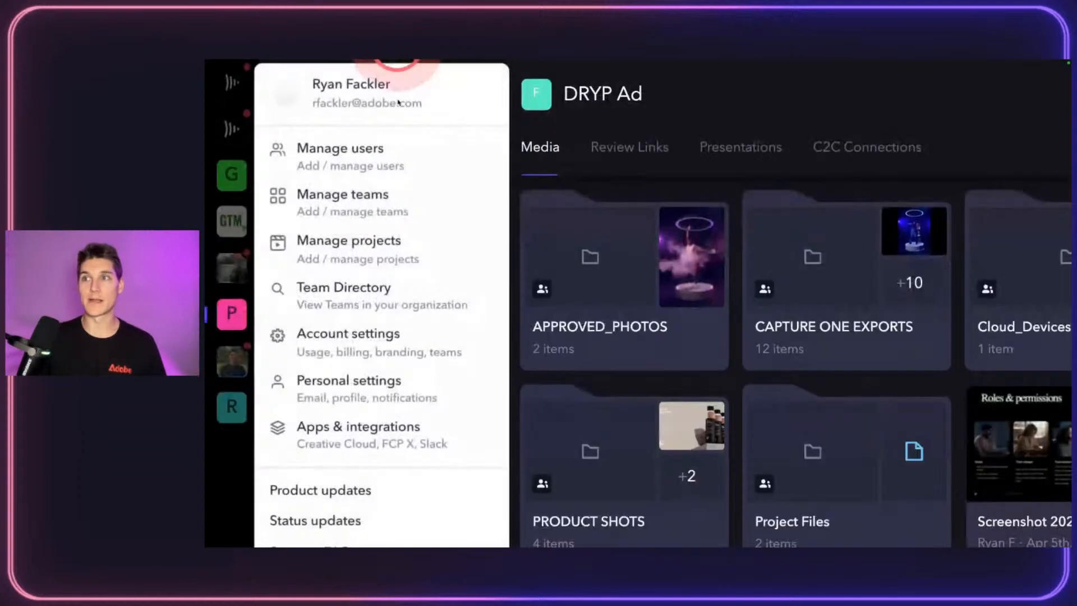
{"action": "left_click", "coordinate": [721, 101]}
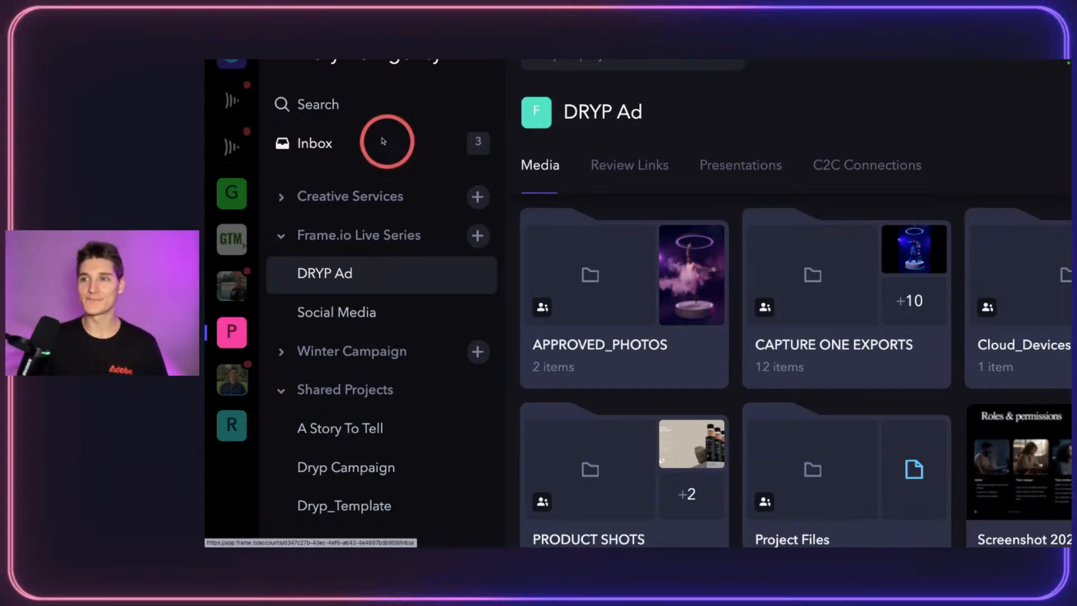
Step: Collapse Frame.io Live Series and Shared Projects, then re-expand Frame.io Live Series to show DRYP Ad and Social Media
{"action": "left_click", "coordinate": [281, 235]}
{"action": "left_click", "coordinate": [283, 313]}
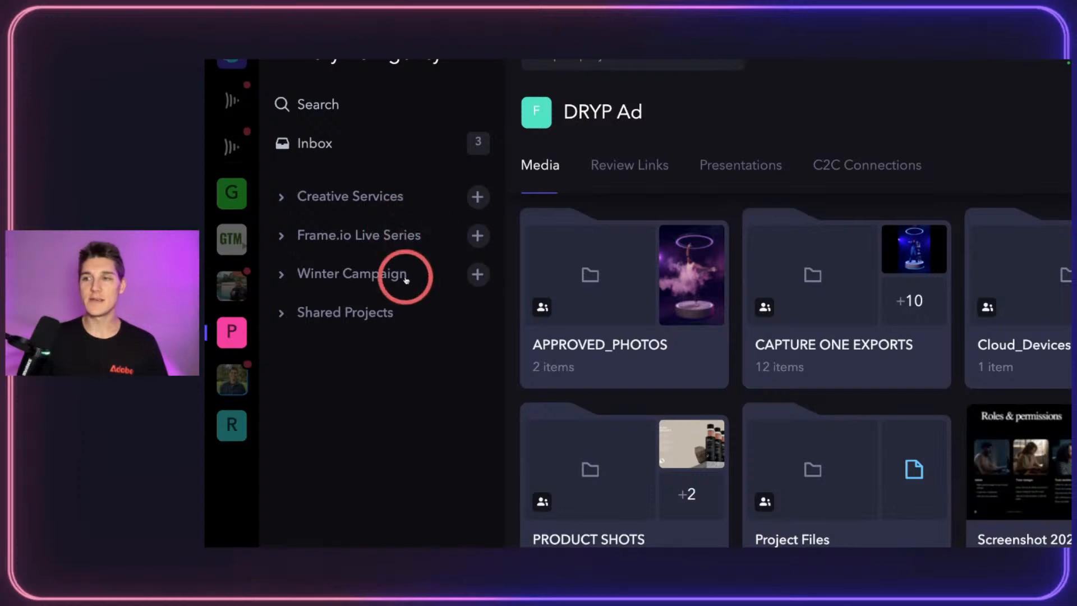
{"action": "left_click", "coordinate": [281, 236]}
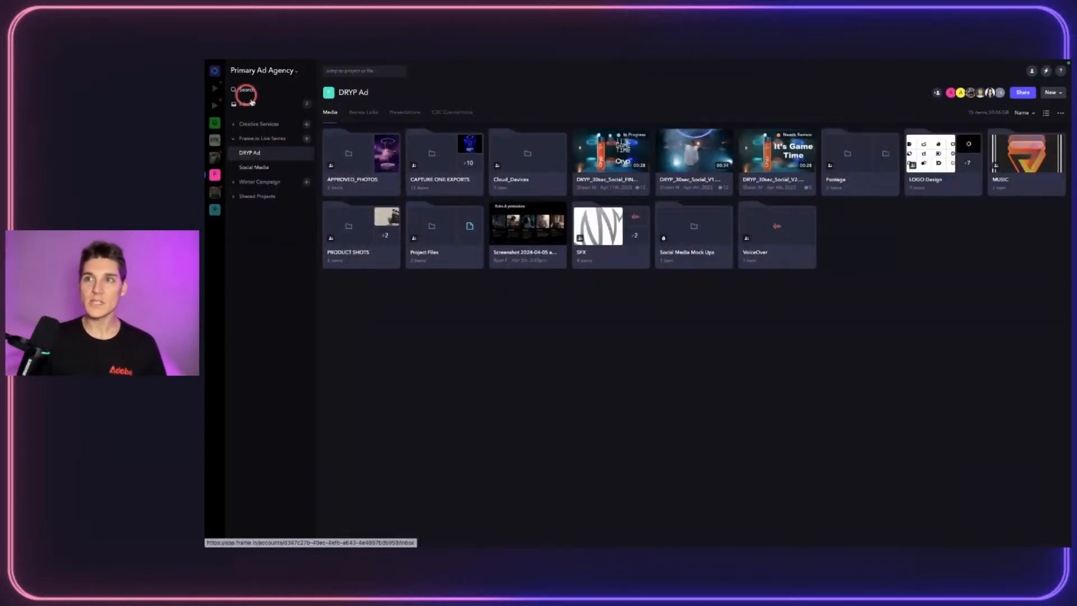
Step: Start a new project under Frame.io Live Series and enter the name Project for Winter
{"action": "left_click", "coordinate": [305, 139]}
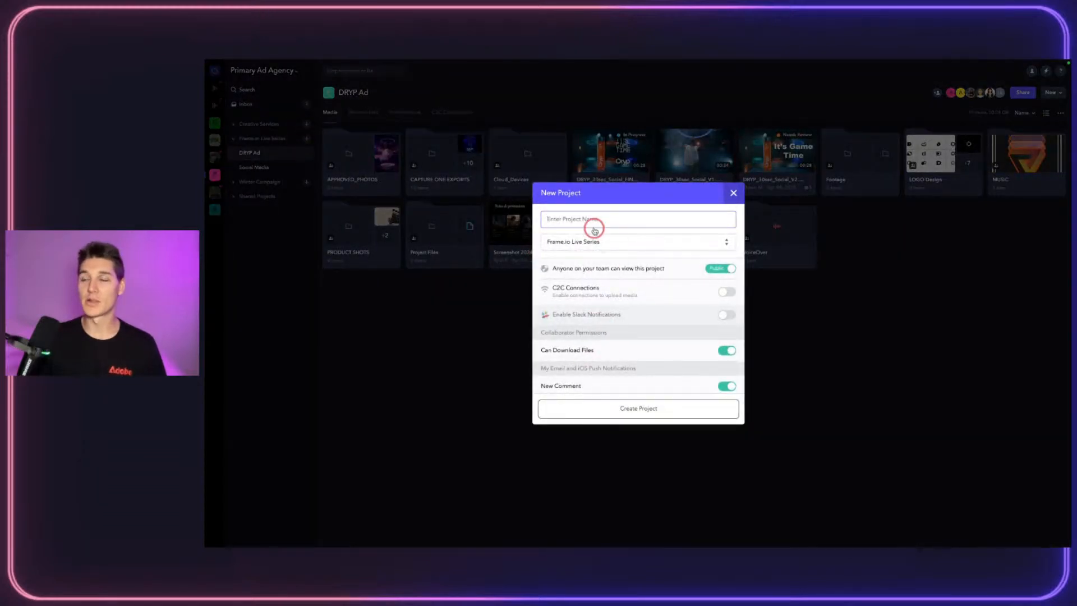
{"action": "scroll", "coordinate": [646, 225], "scroll_direction": "down", "scroll_amount": 3}
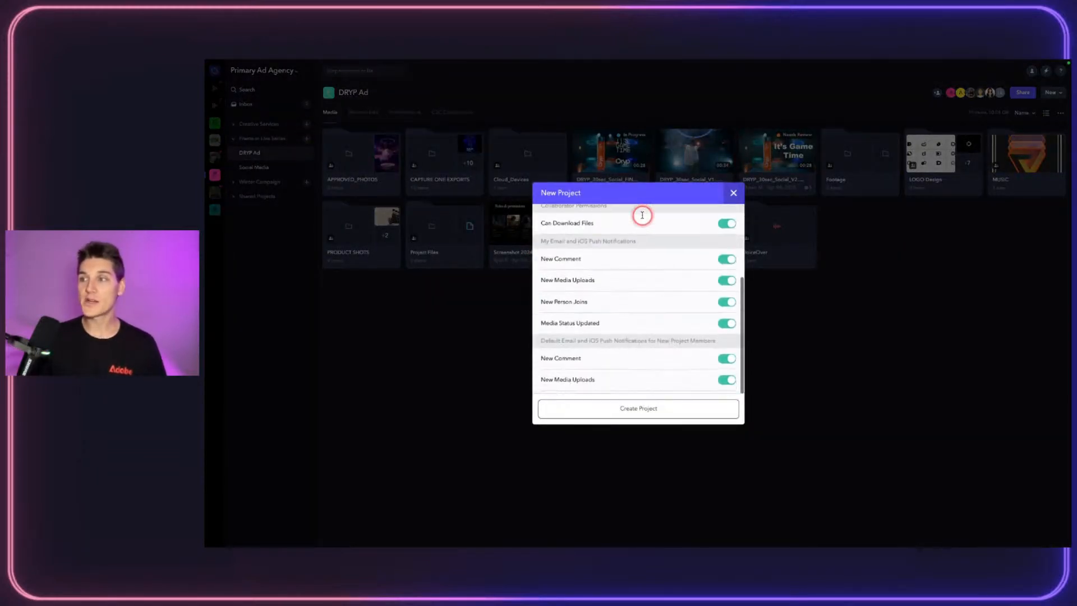
{"action": "scroll", "coordinate": [681, 284], "scroll_direction": "up", "scroll_amount": 3}
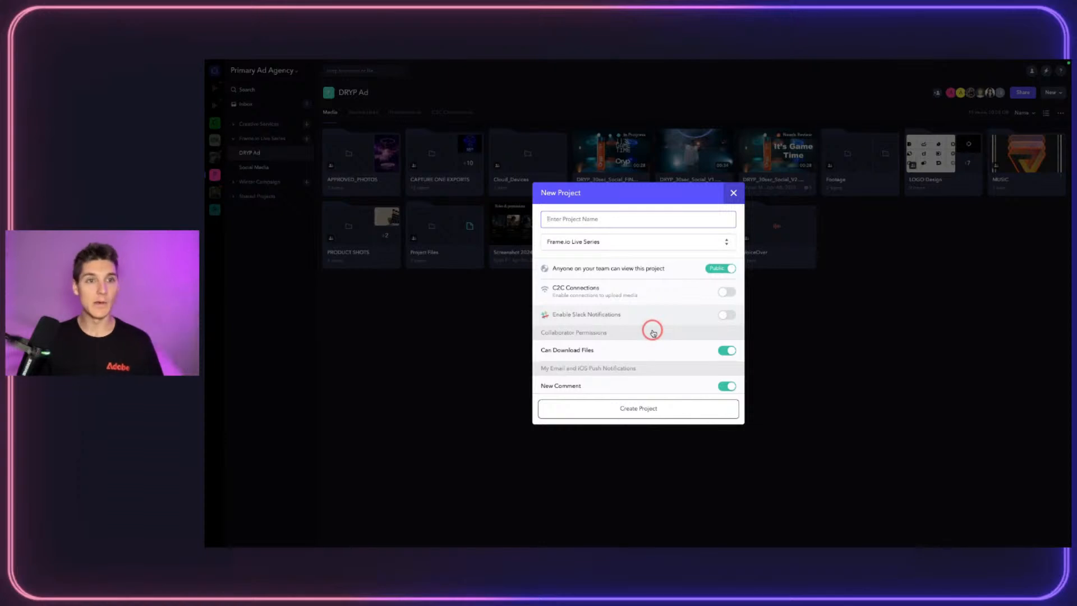
{"action": "left_click", "coordinate": [567, 239]}
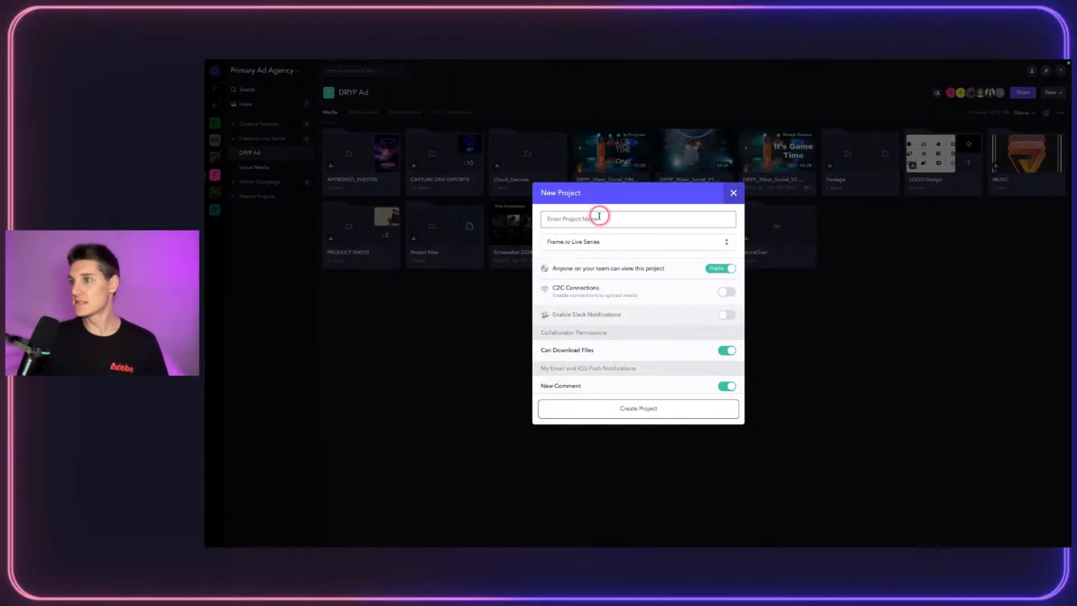
{"action": "left_click", "coordinate": [595, 208]}
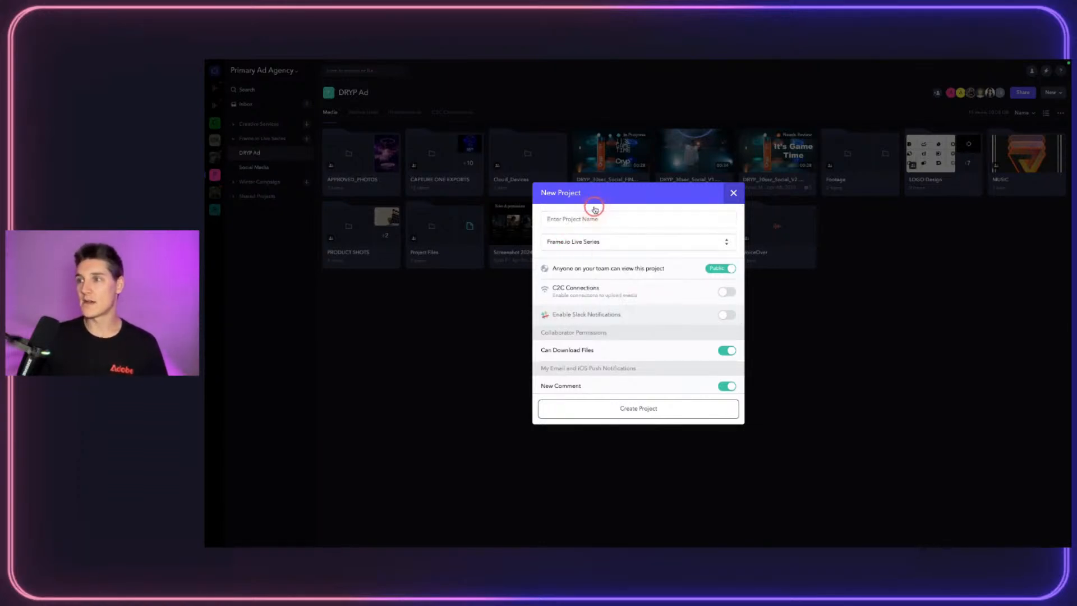
{"action": "left_click", "coordinate": [570, 222]}
{"action": "type", "text": "Project for Winter"}
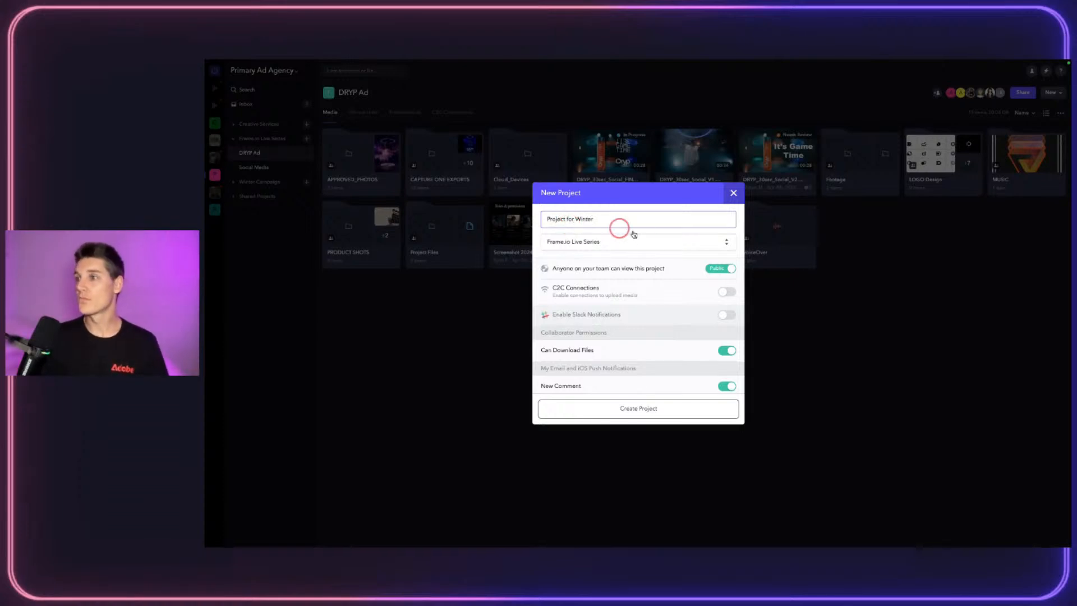
Step: Keep Frame.io Live Series as team with team-visible access, and create the project
{"action": "left_click", "coordinate": [675, 240]}
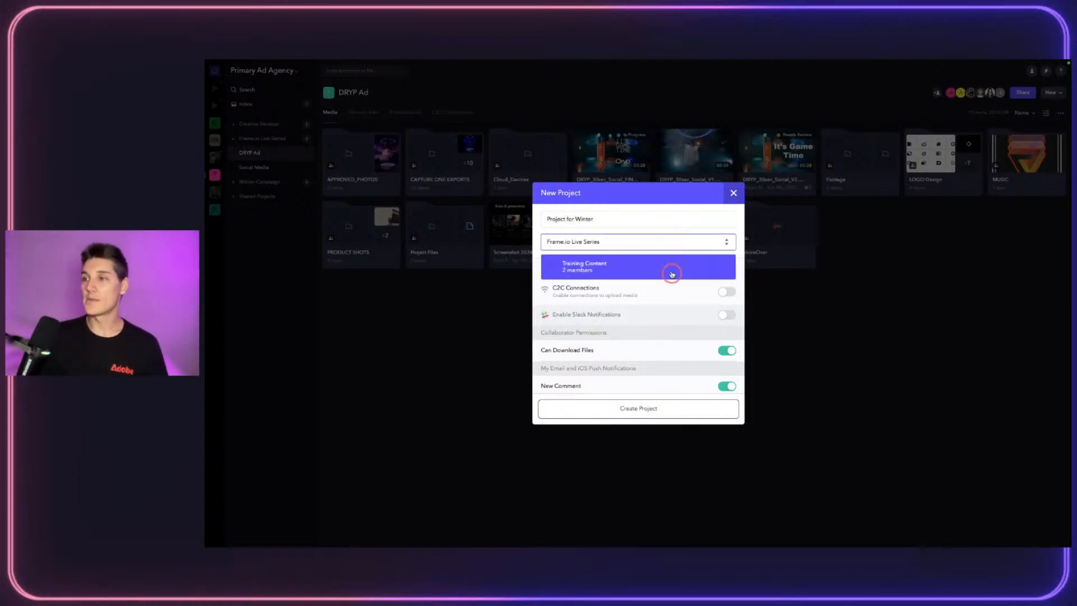
{"action": "left_click", "coordinate": [668, 239]}
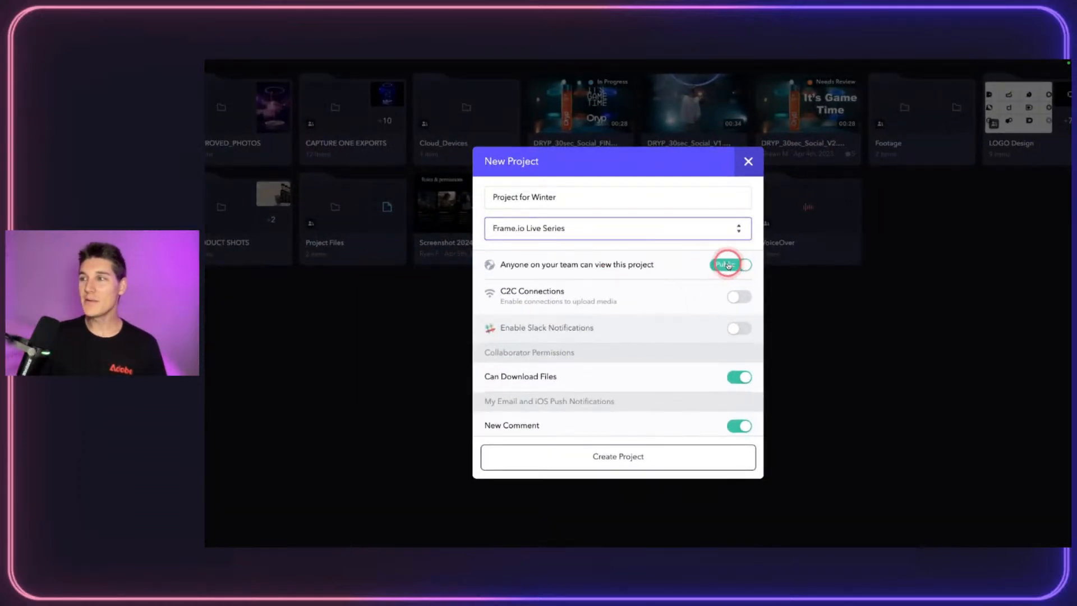
{"action": "left_click", "coordinate": [729, 265]}
{"action": "left_click", "coordinate": [721, 264]}
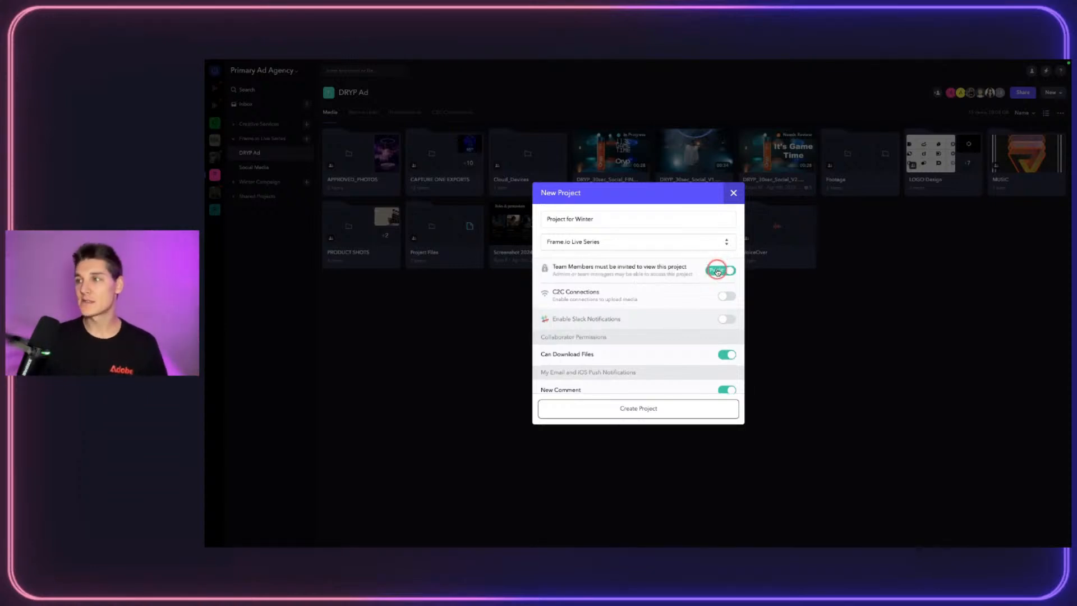
{"action": "left_click", "coordinate": [723, 268]}
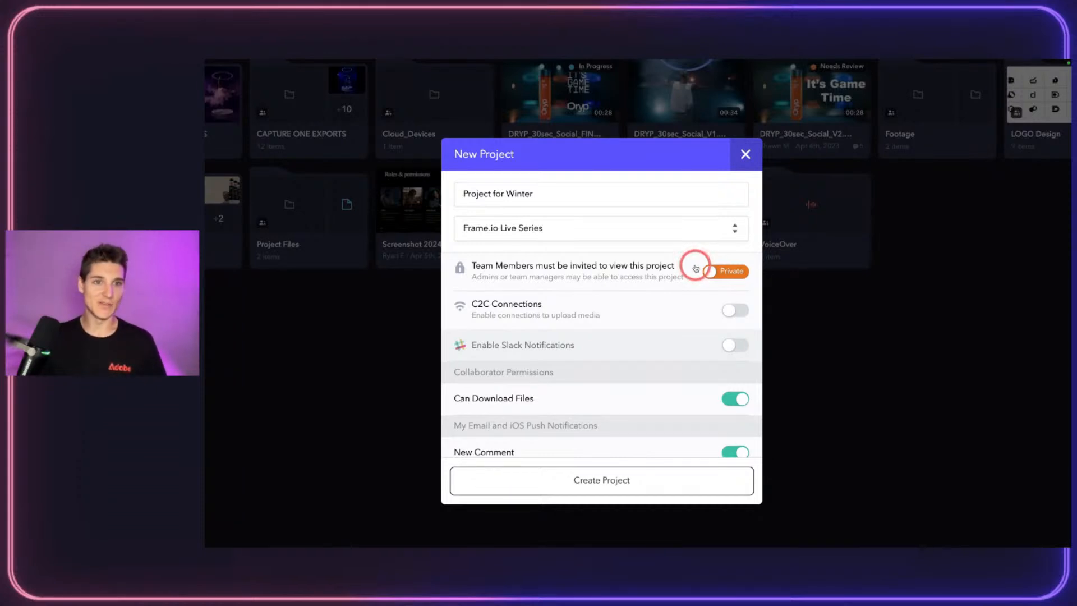
{"action": "left_click", "coordinate": [723, 271]}
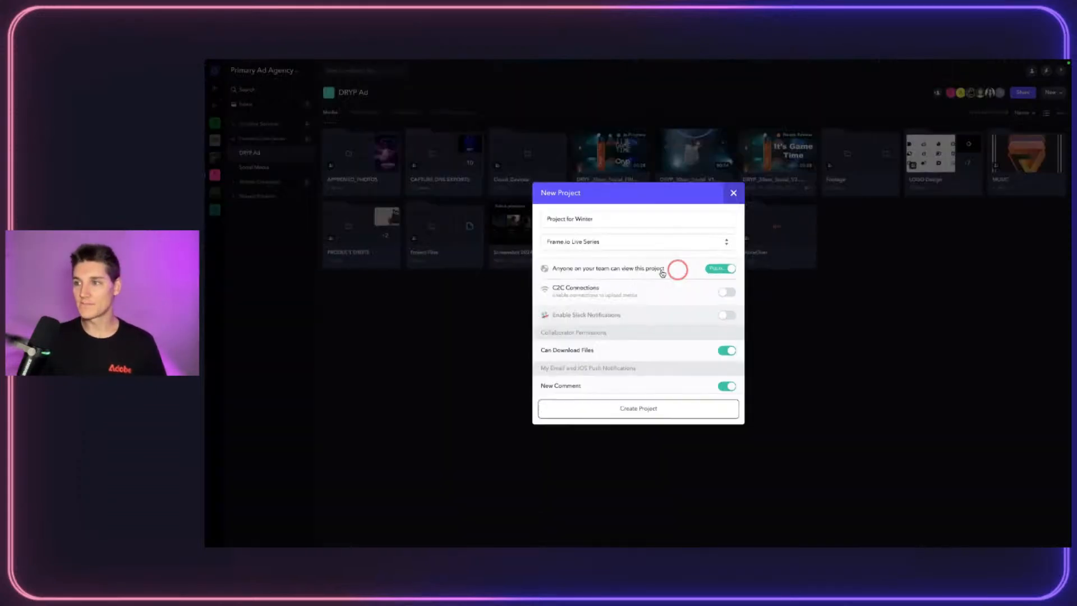
{"action": "scroll", "coordinate": [657, 326], "scroll_direction": "down", "scroll_amount": 5}
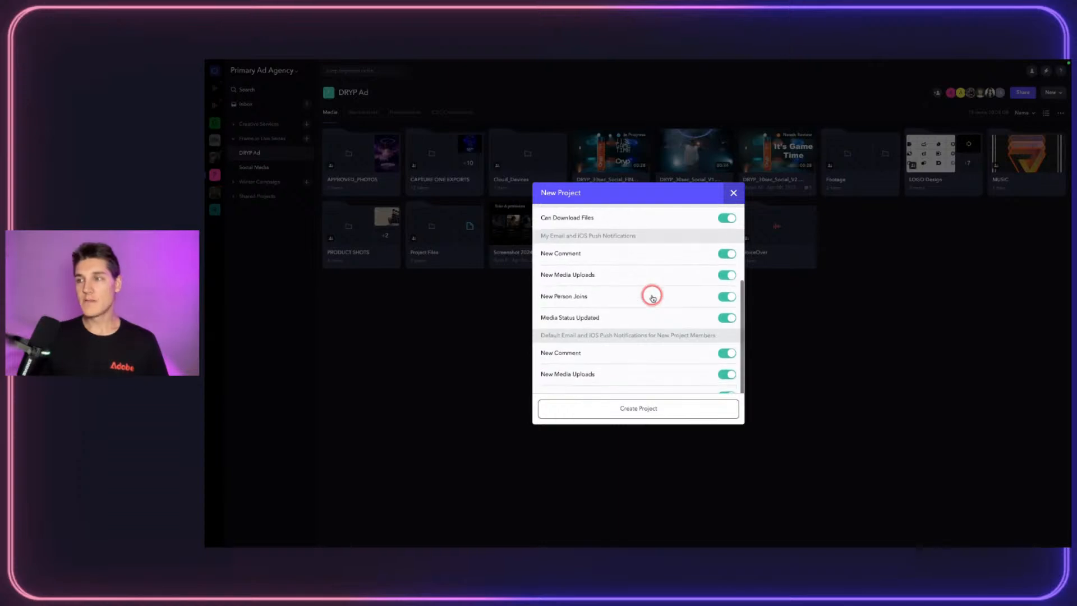
{"action": "scroll", "coordinate": [652, 298], "scroll_direction": "down", "scroll_amount": 1}
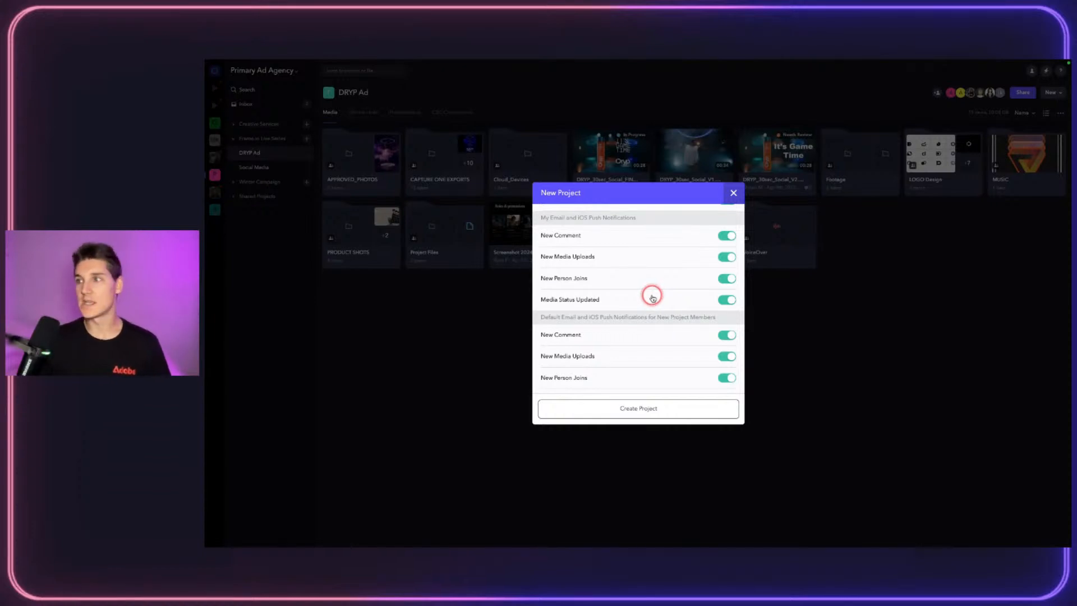
{"action": "scroll", "coordinate": [690, 236], "scroll_direction": "up", "scroll_amount": 4}
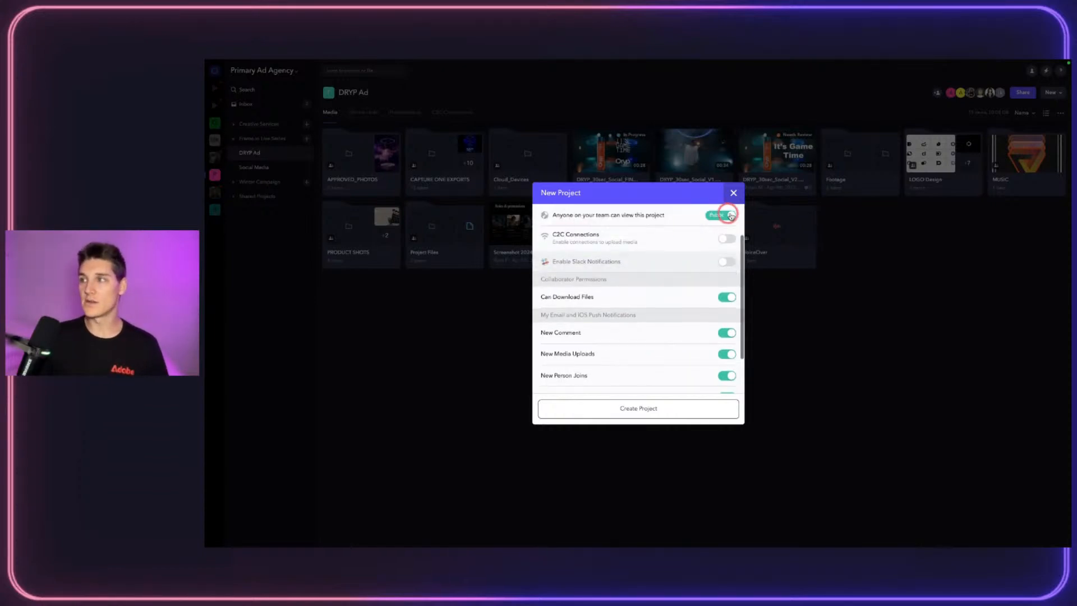
{"action": "scroll", "coordinate": [674, 306], "scroll_direction": "down", "scroll_amount": 3}
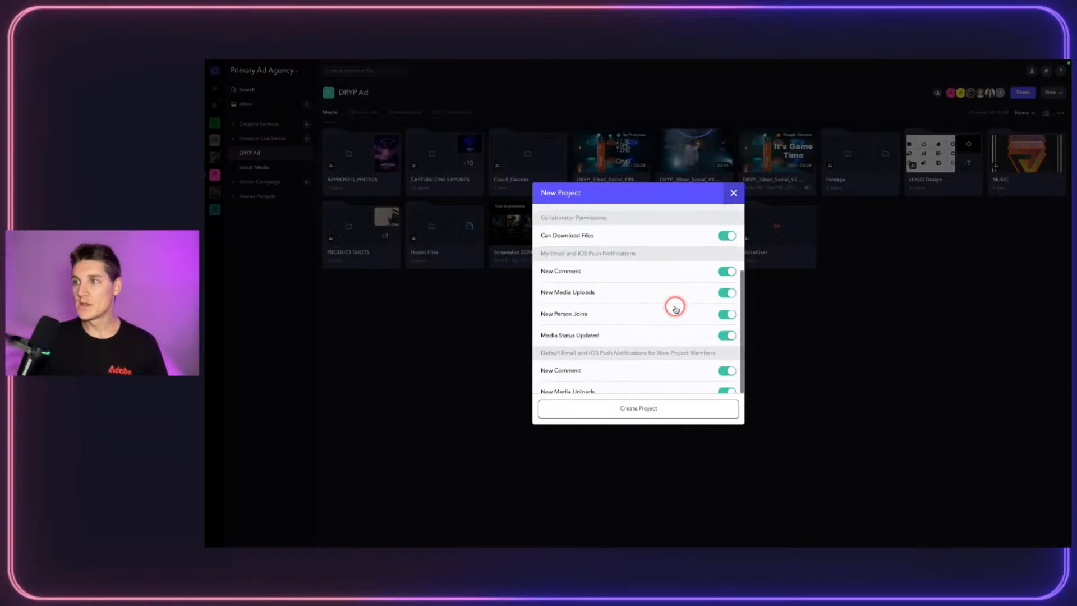
{"action": "scroll", "coordinate": [675, 307], "scroll_direction": "down", "scroll_amount": 2}
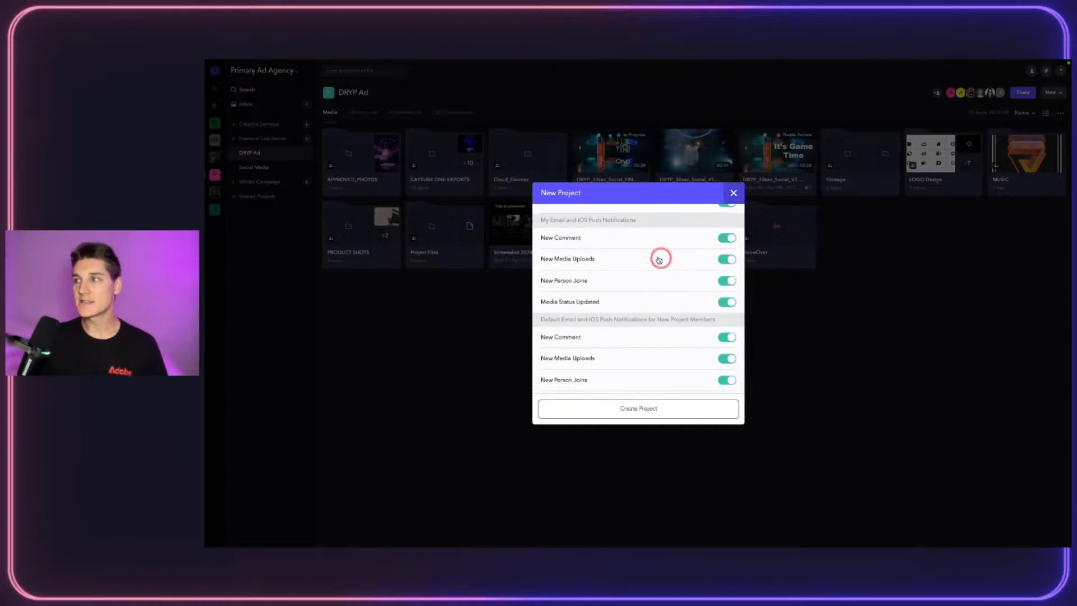
{"action": "scroll", "coordinate": [659, 259], "scroll_direction": "down", "scroll_amount": 1}
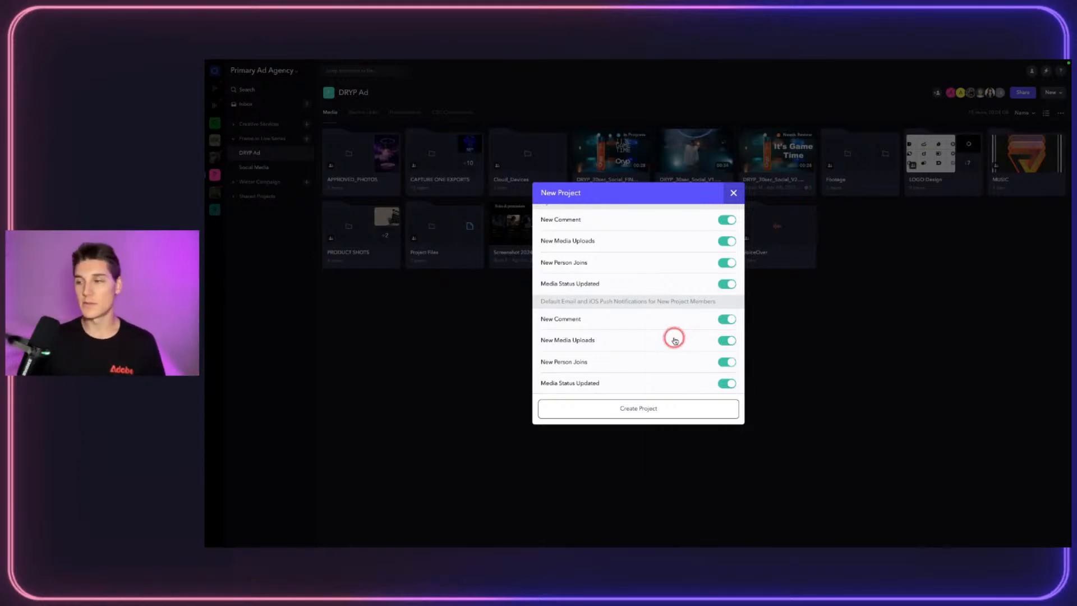
{"action": "left_click", "coordinate": [608, 409]}
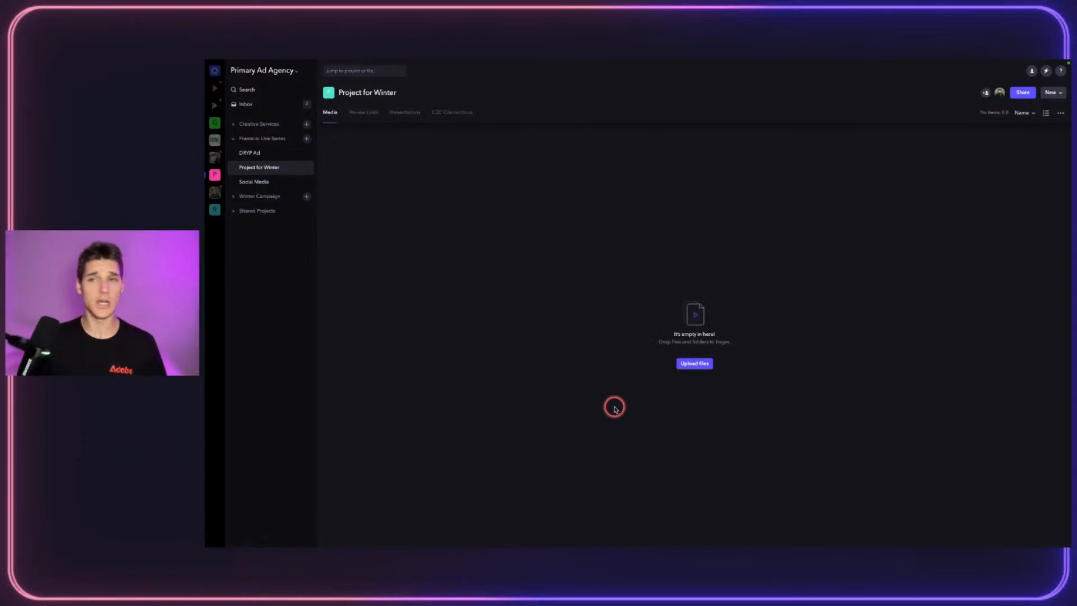
Step: Return from Project for Winter to DRYP Ad's media grid, opening and dismissing the New dropdown
{"action": "left_click", "coordinate": [273, 183]}
{"action": "left_click", "coordinate": [259, 157]}
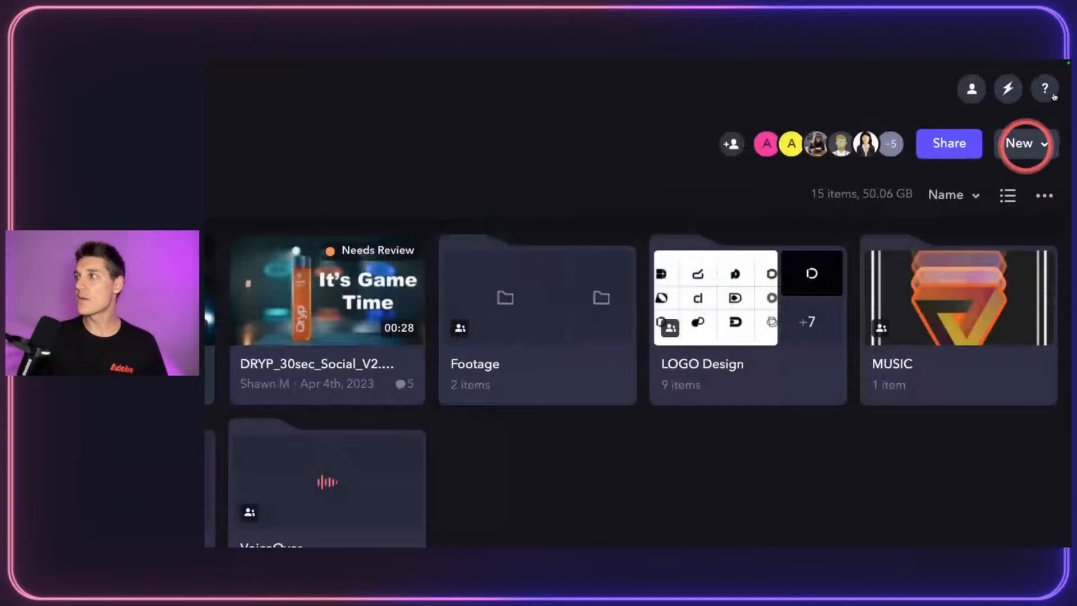
{"action": "left_click", "coordinate": [1042, 147]}
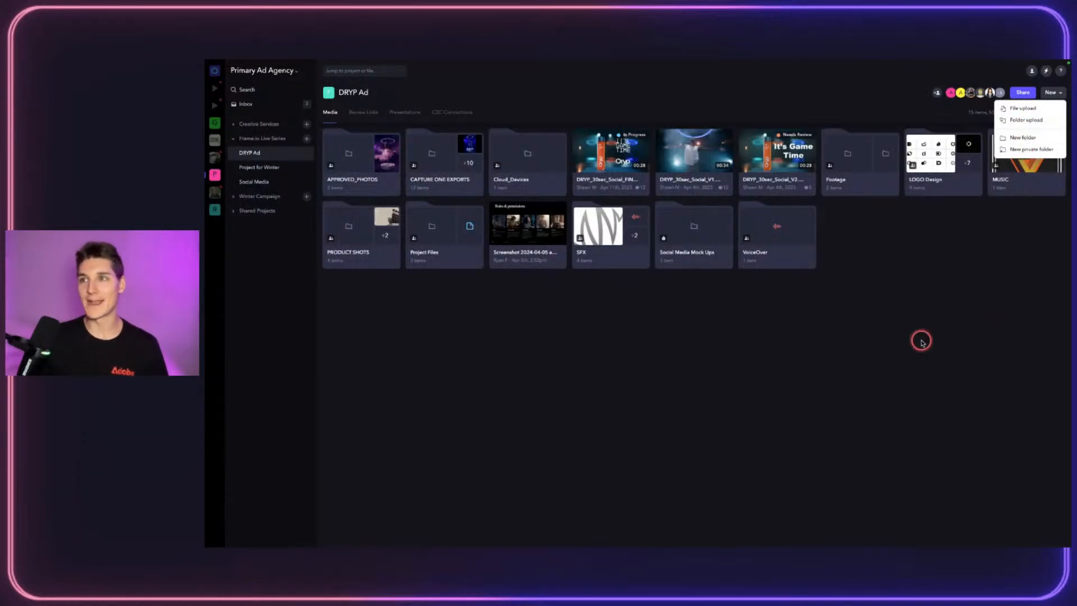
{"action": "left_click", "coordinate": [725, 421]}
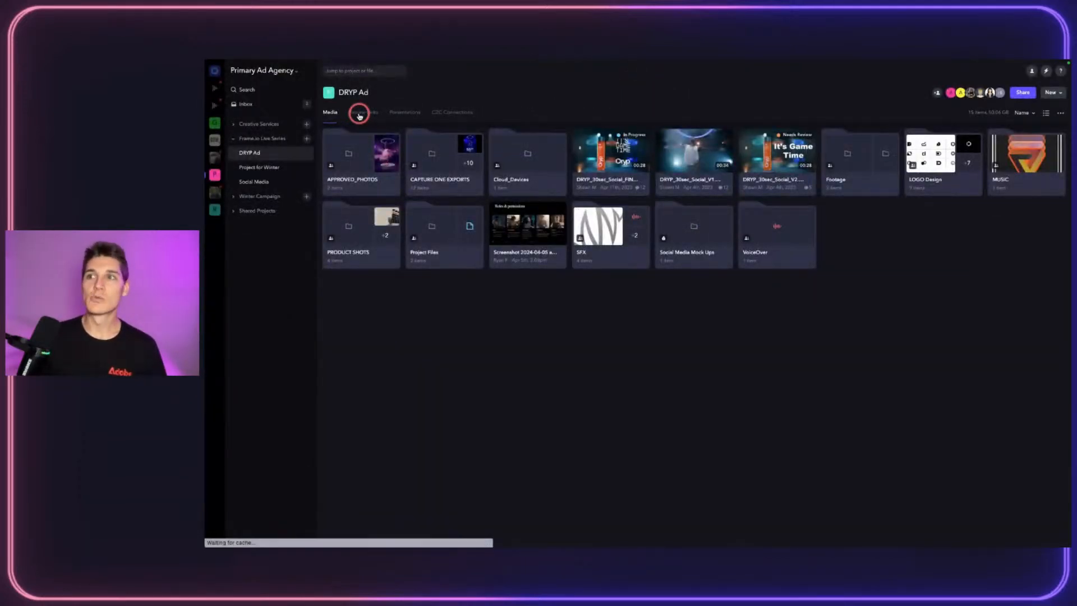
Step: Browse DRYP Ad's review links and a link's actions, then switch to its Presentations list
{"action": "left_click", "coordinate": [384, 102]}
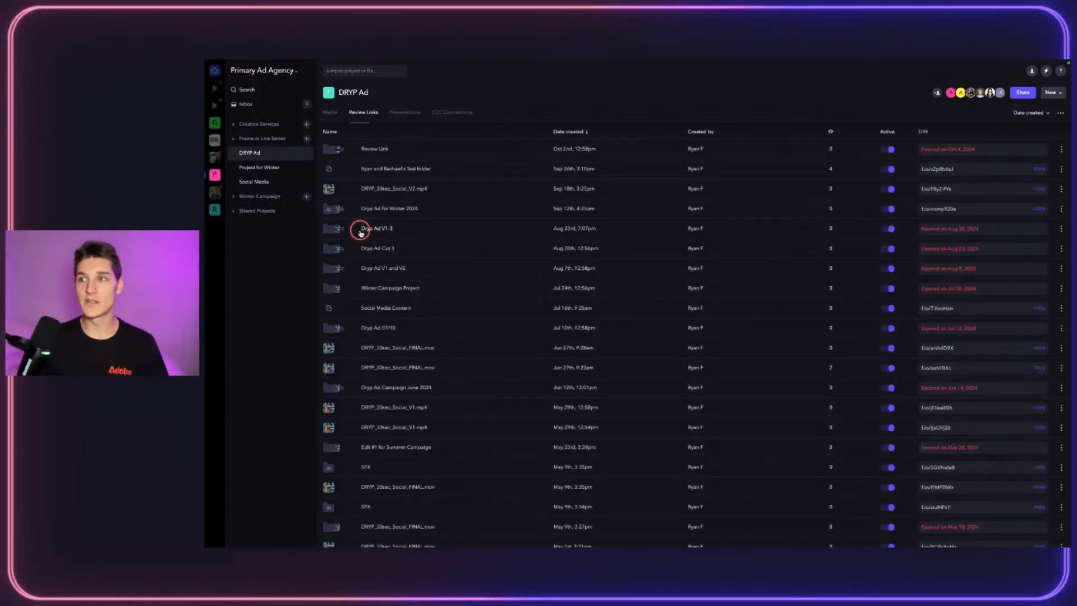
{"action": "scroll", "coordinate": [426, 222], "scroll_direction": "down", "scroll_amount": 5}
{"action": "scroll", "coordinate": [426, 221], "scroll_direction": "up", "scroll_amount": 5}
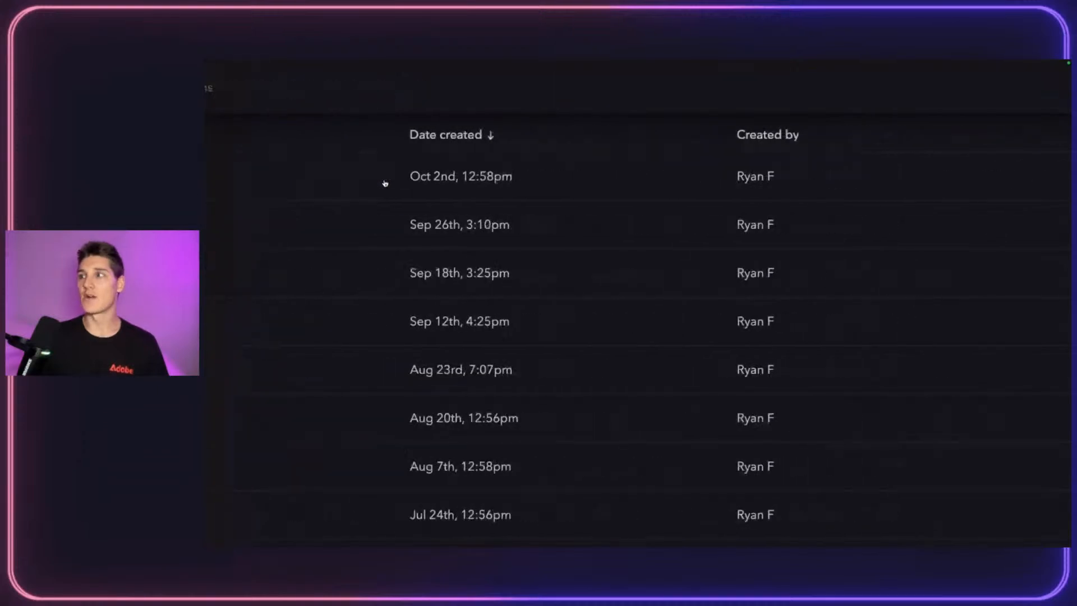
{"action": "scroll", "coordinate": [499, 144], "scroll_direction": "right", "scroll_amount": 10}
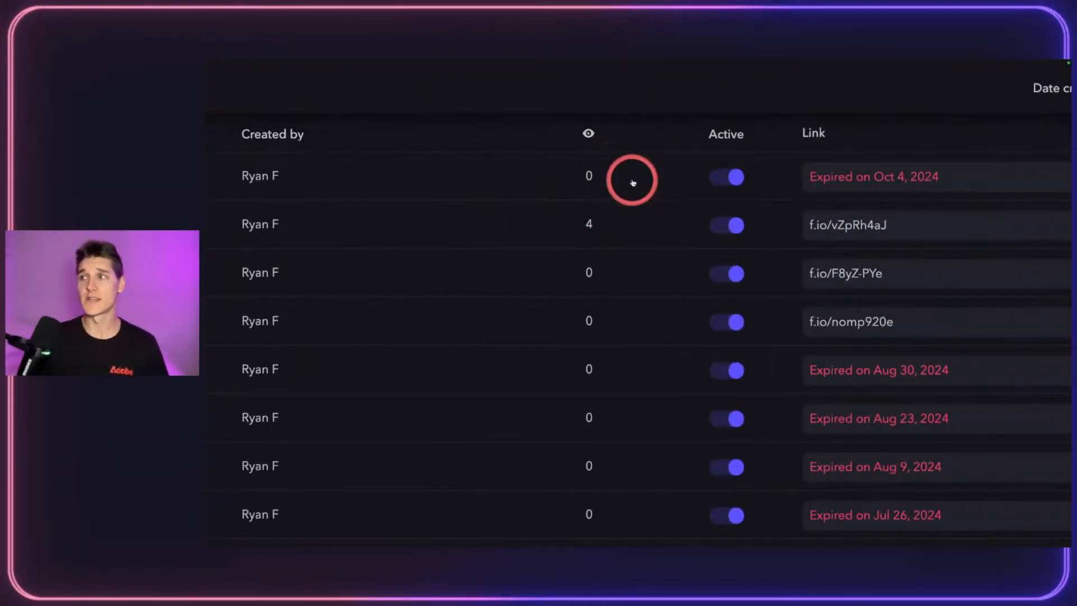
{"action": "scroll", "coordinate": [673, 179], "scroll_direction": "right", "scroll_amount": 5}
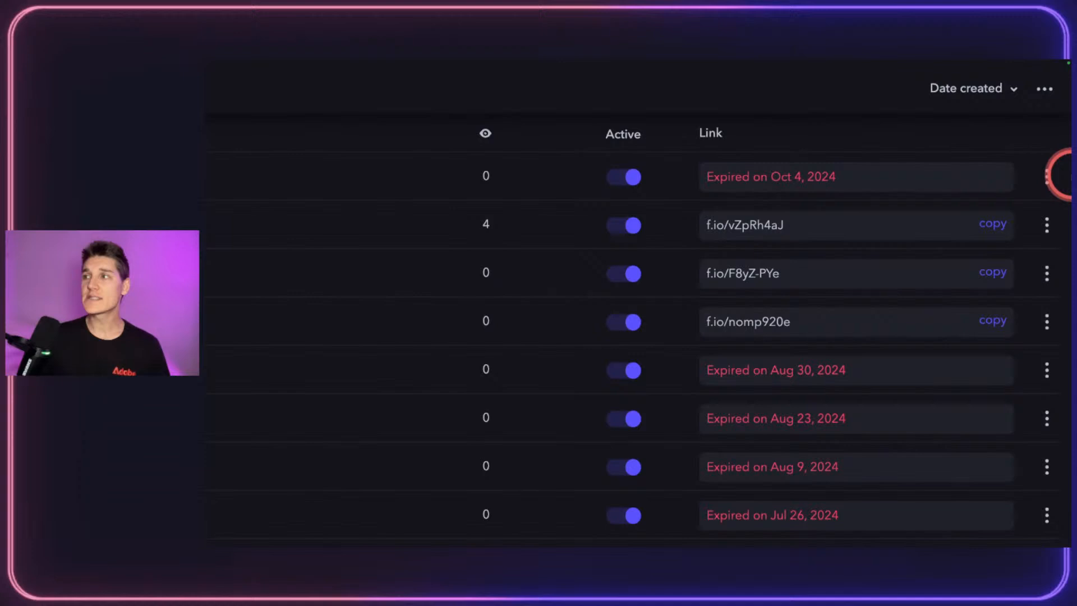
{"action": "left_click", "coordinate": [1046, 176]}
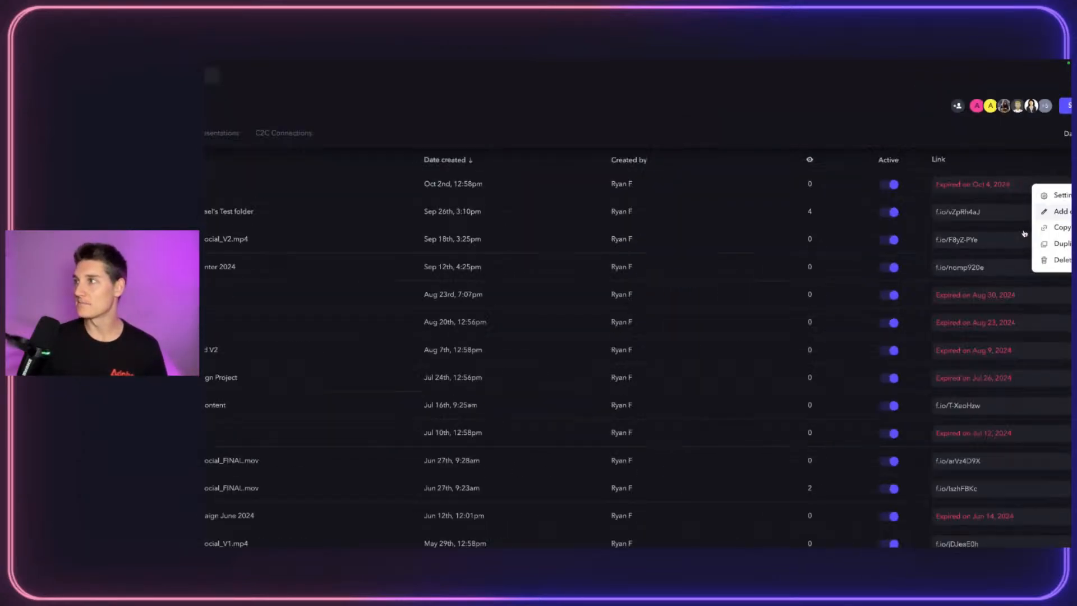
{"action": "left_click", "coordinate": [316, 124]}
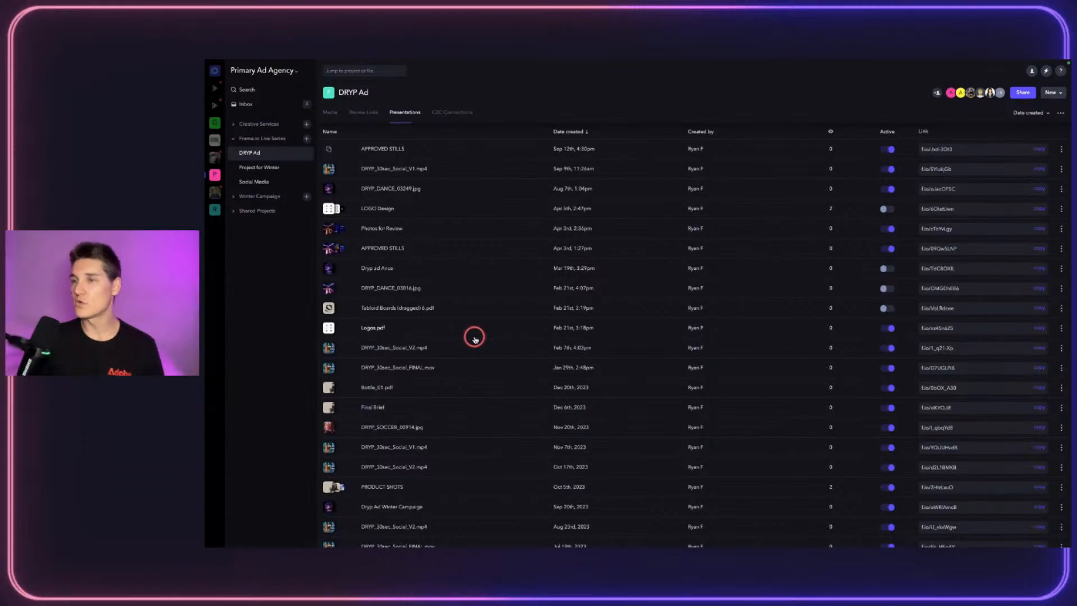
Step: Check DRYP Ad's empty C2C Connections page, then return to its Media grid
{"action": "left_click", "coordinate": [449, 113]}
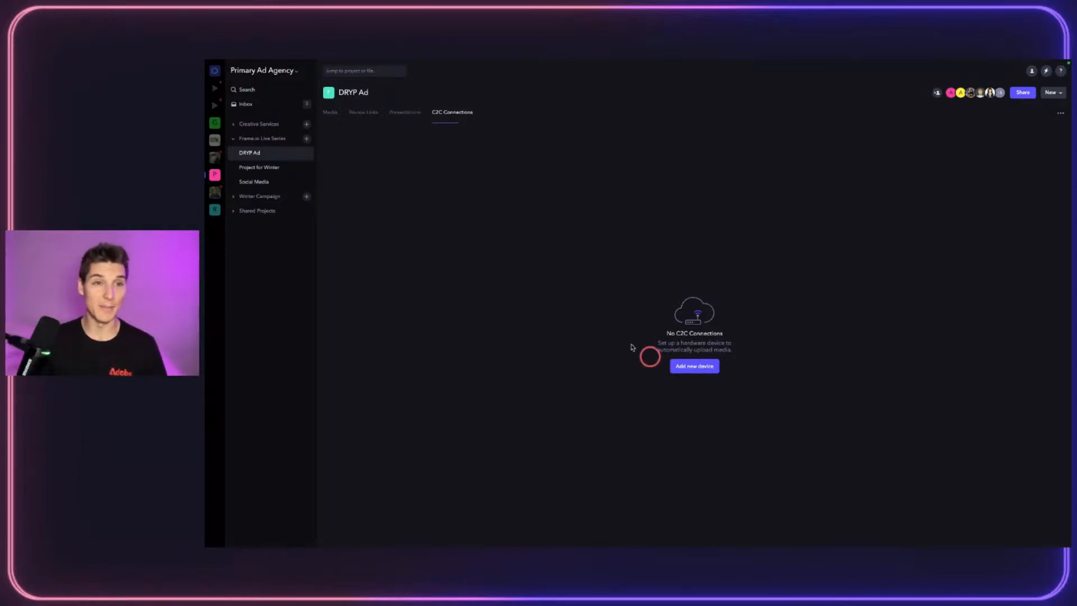
{"action": "left_click", "coordinate": [331, 120]}
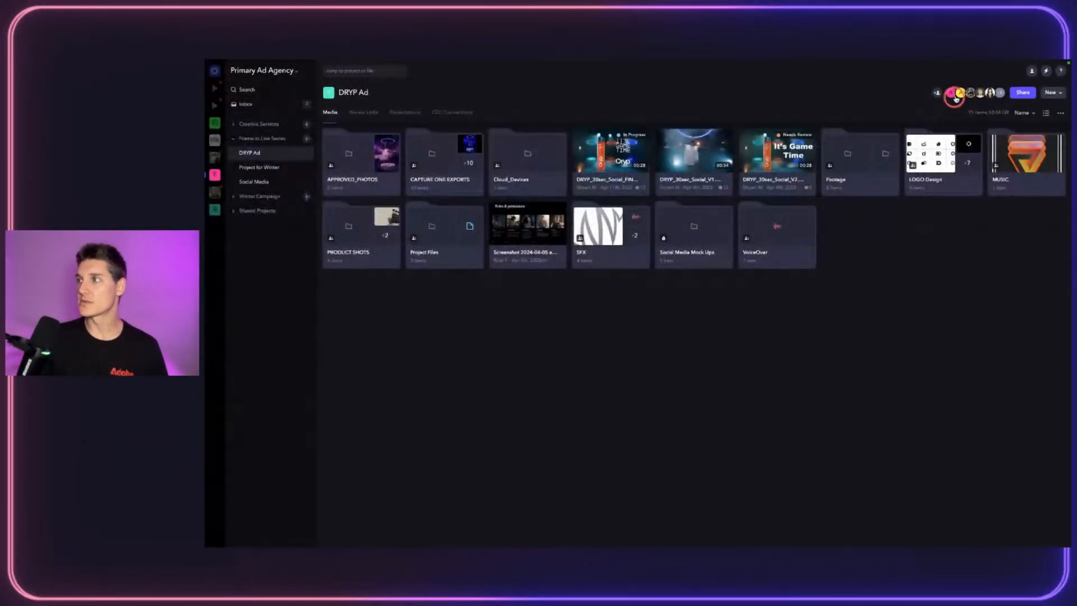
{"action": "left_click", "coordinate": [955, 96]}
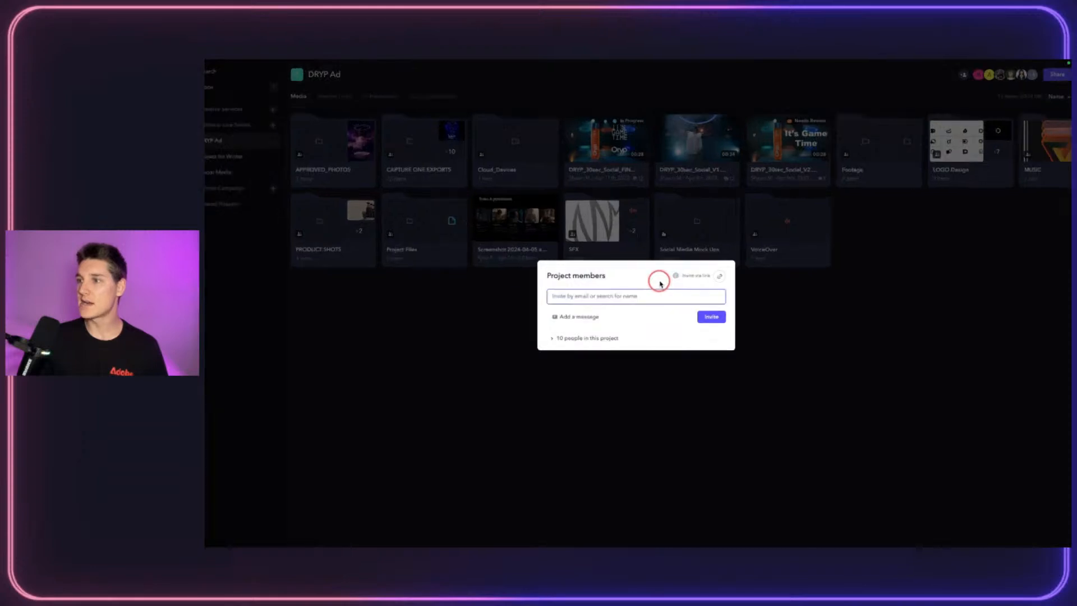
{"action": "left_click", "coordinate": [592, 332]}
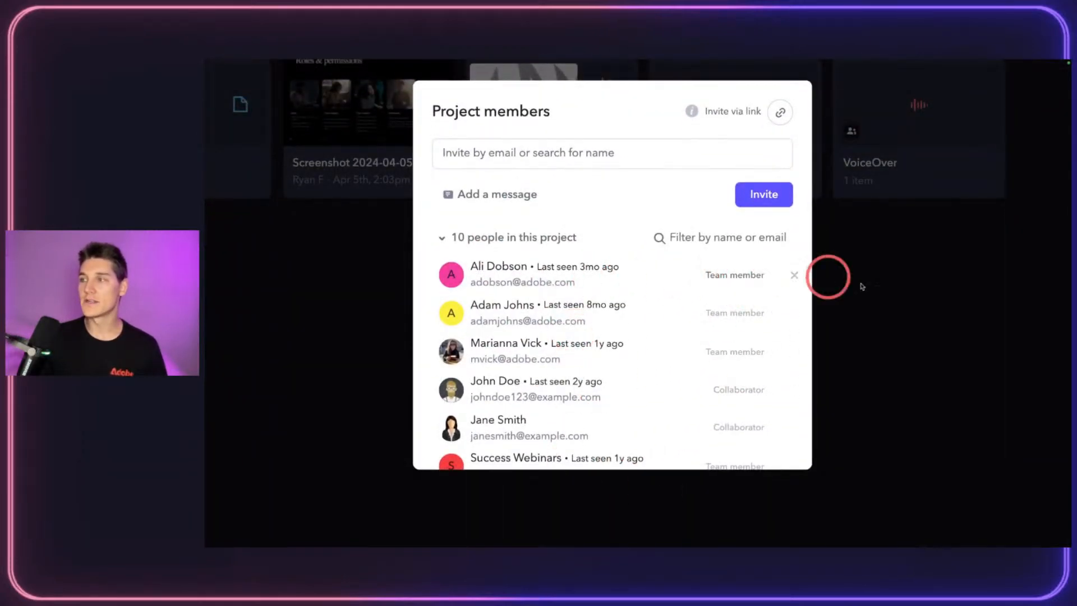
{"action": "left_click", "coordinate": [761, 390]}
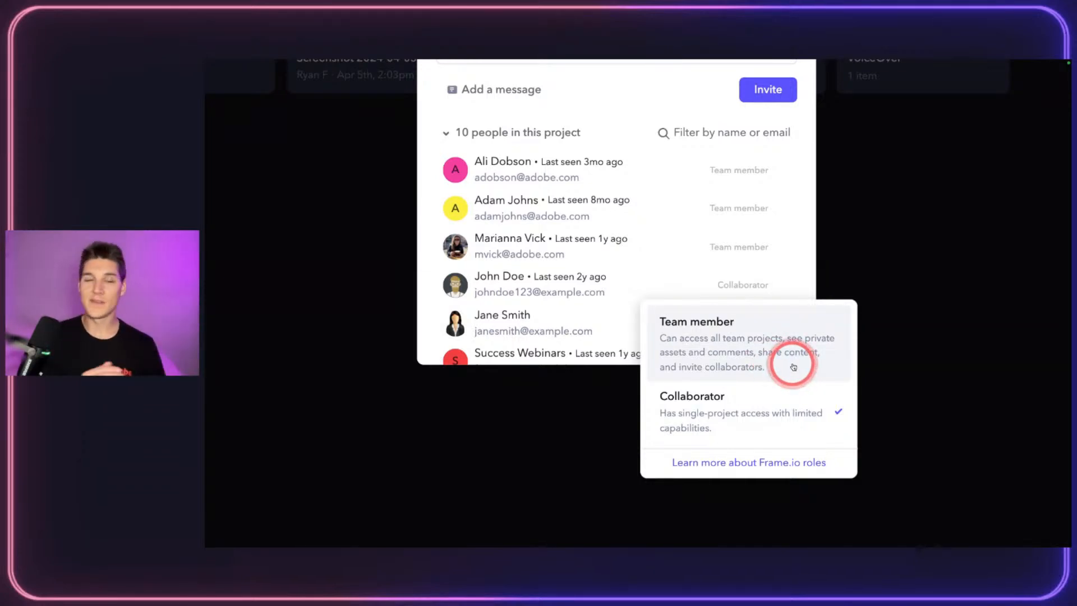
{"action": "left_click", "coordinate": [630, 90]}
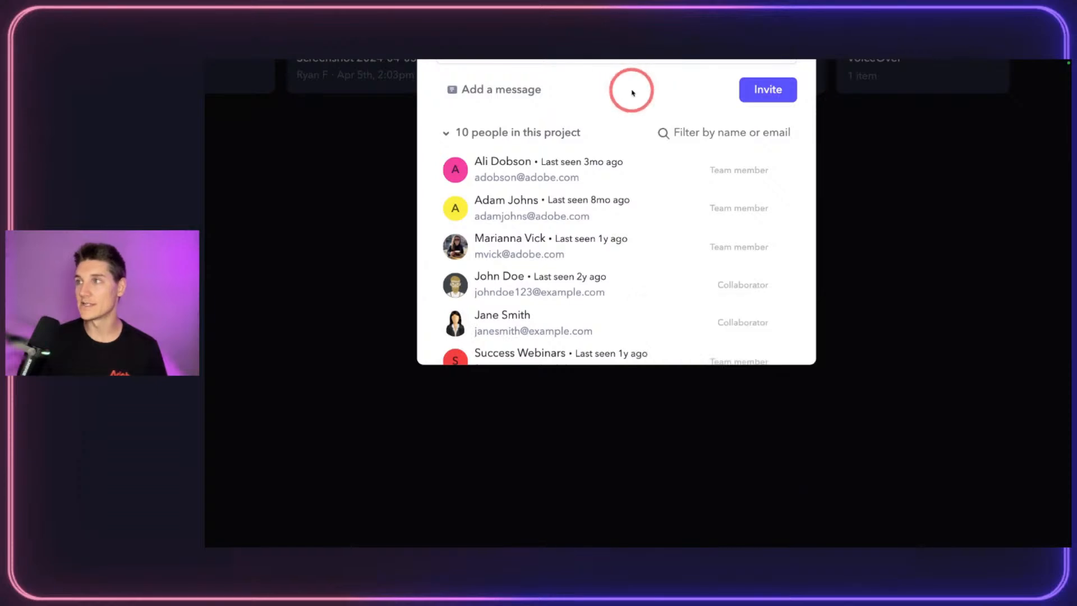
{"action": "scroll", "coordinate": [689, 174], "scroll_direction": "up", "scroll_amount": 1}
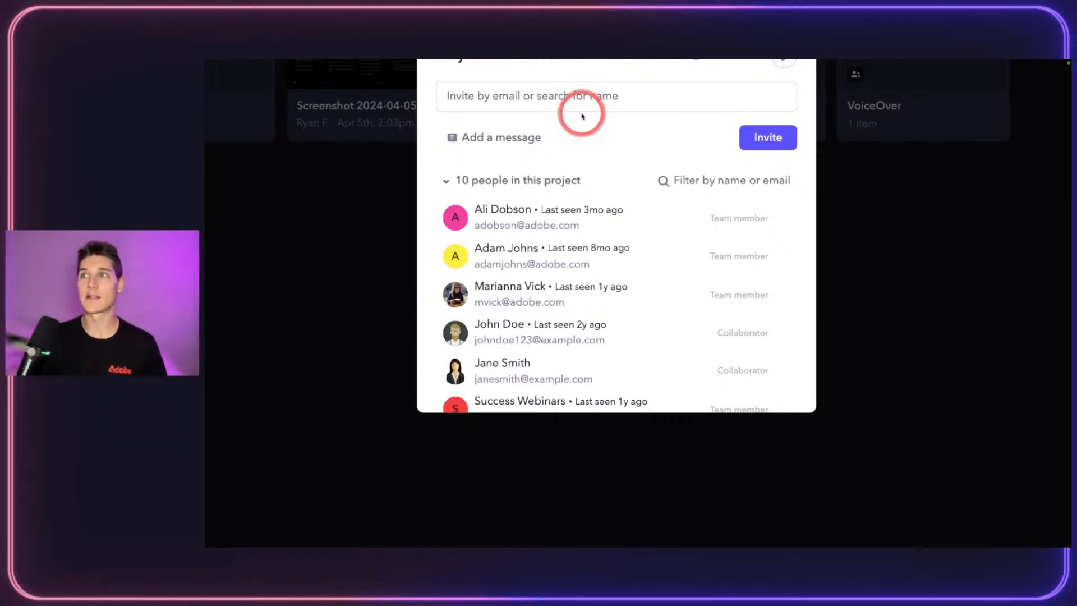
{"action": "scroll", "coordinate": [581, 117], "scroll_direction": "down", "scroll_amount": 5}
{"action": "left_click", "coordinate": [782, 241]}
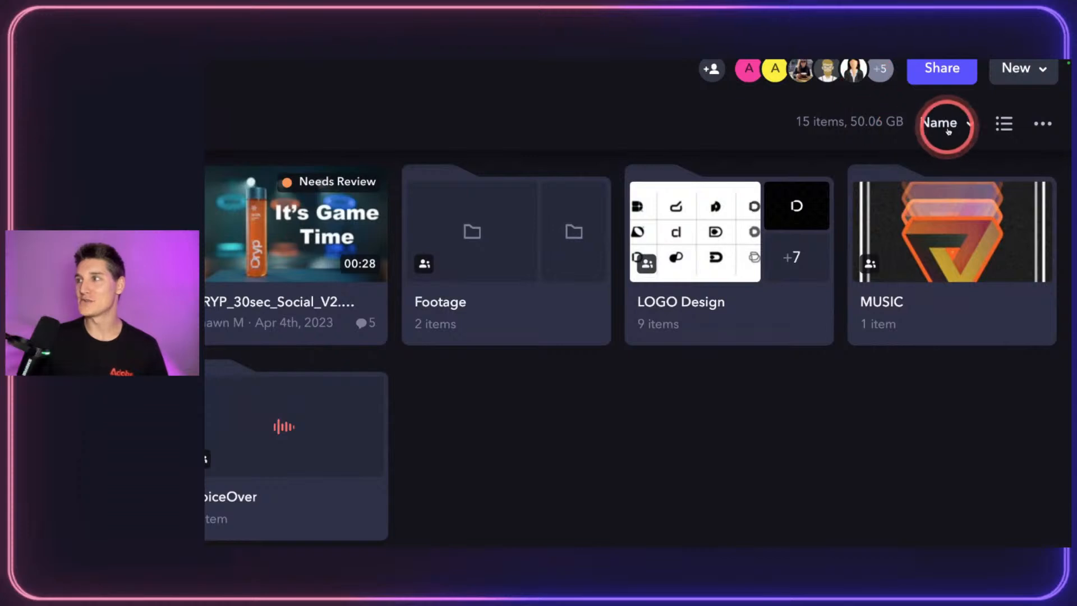
{"action": "left_click", "coordinate": [948, 127]}
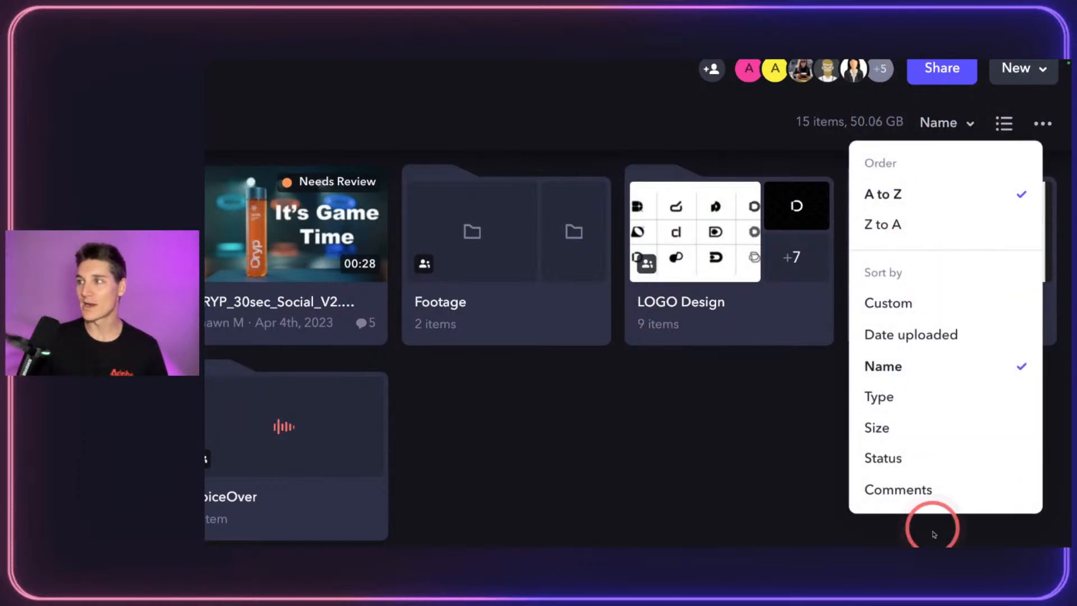
Step: Close the sort menu, toggle list view and back to grid, then open the Primary Ad Agency account menu
{"action": "left_click", "coordinate": [740, 436]}
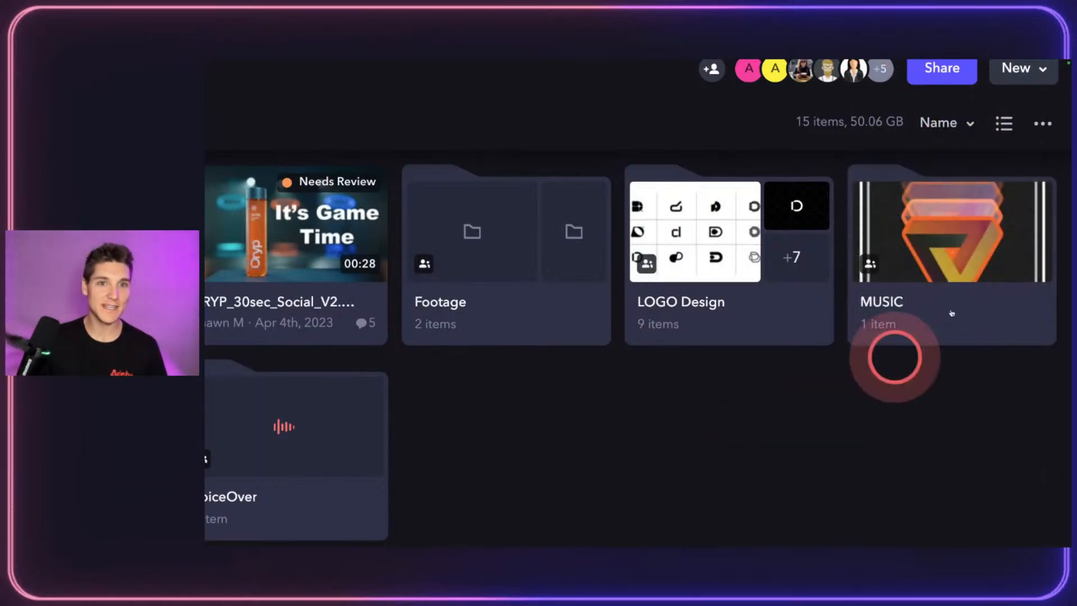
{"action": "left_click", "coordinate": [1004, 123]}
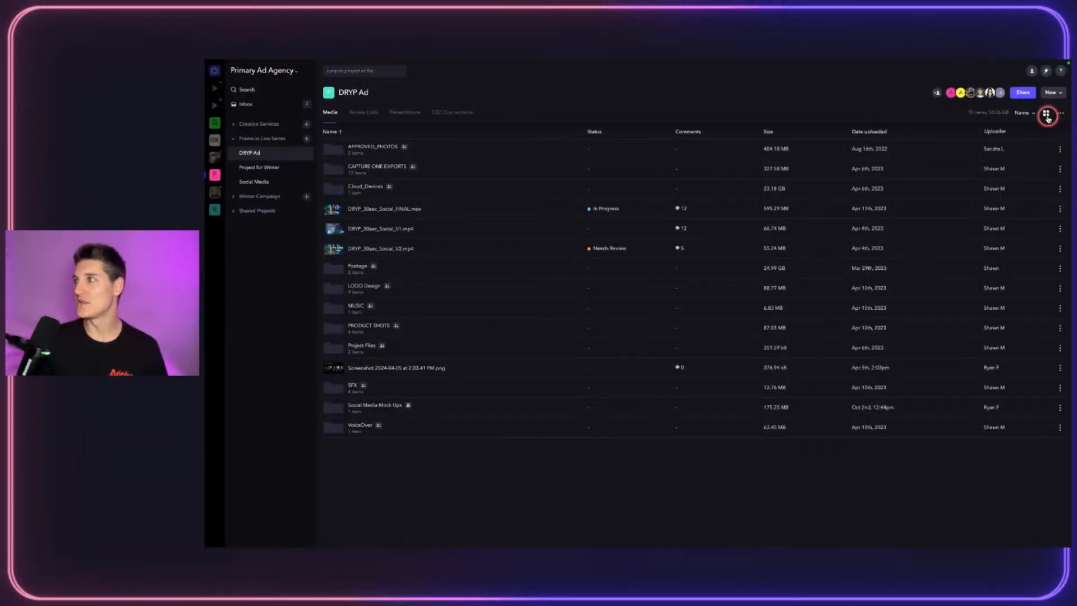
{"action": "left_click", "coordinate": [1046, 117]}
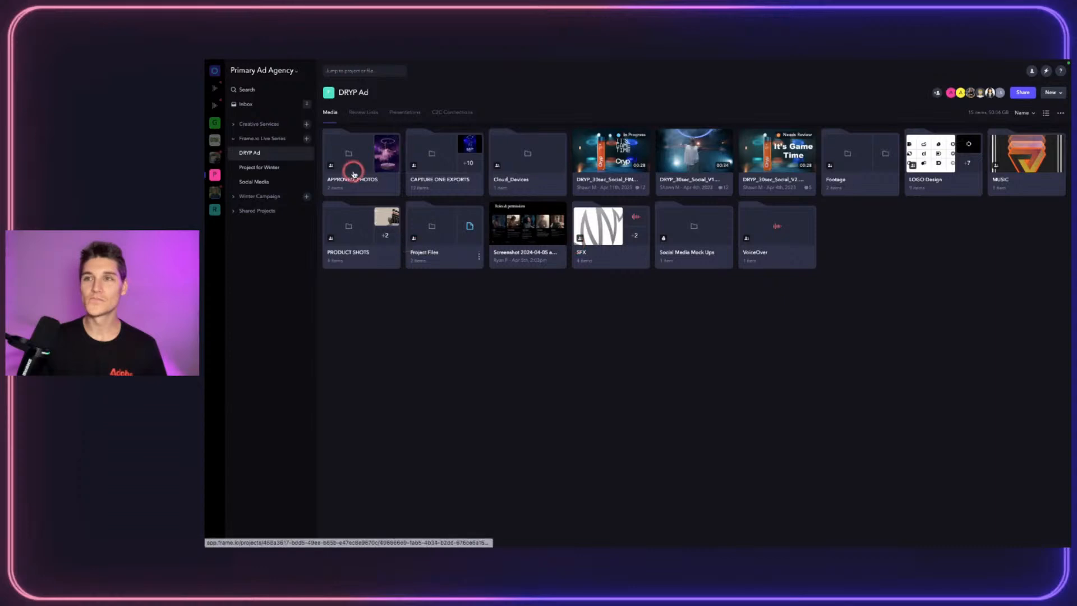
{"action": "left_click", "coordinate": [249, 70]}
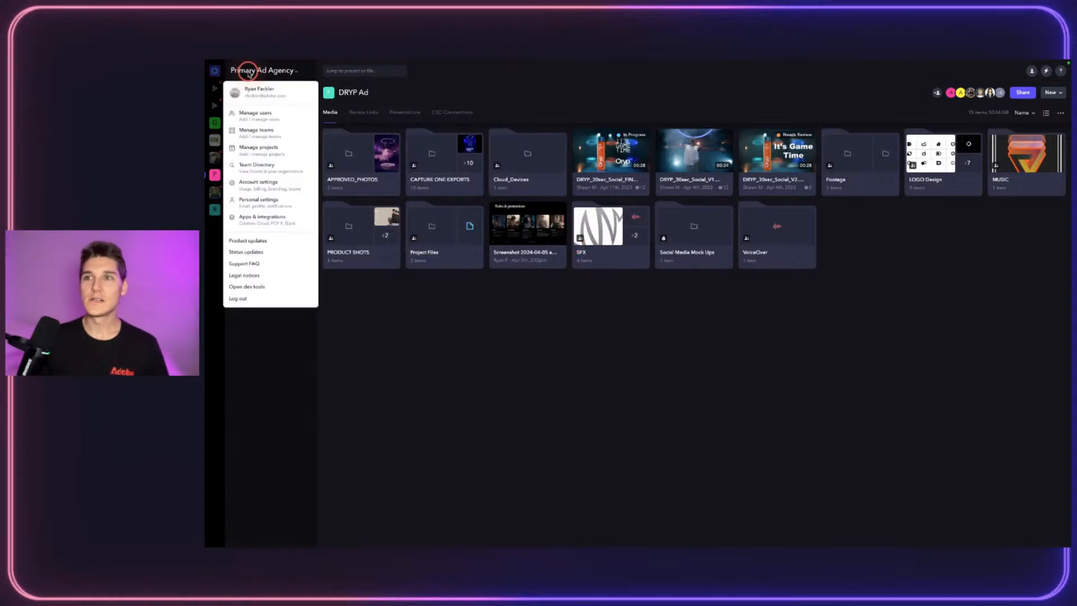
Step: Open Manage users in account settings, then switch to the Teams list of 7 teams
{"action": "left_click", "coordinate": [274, 123]}
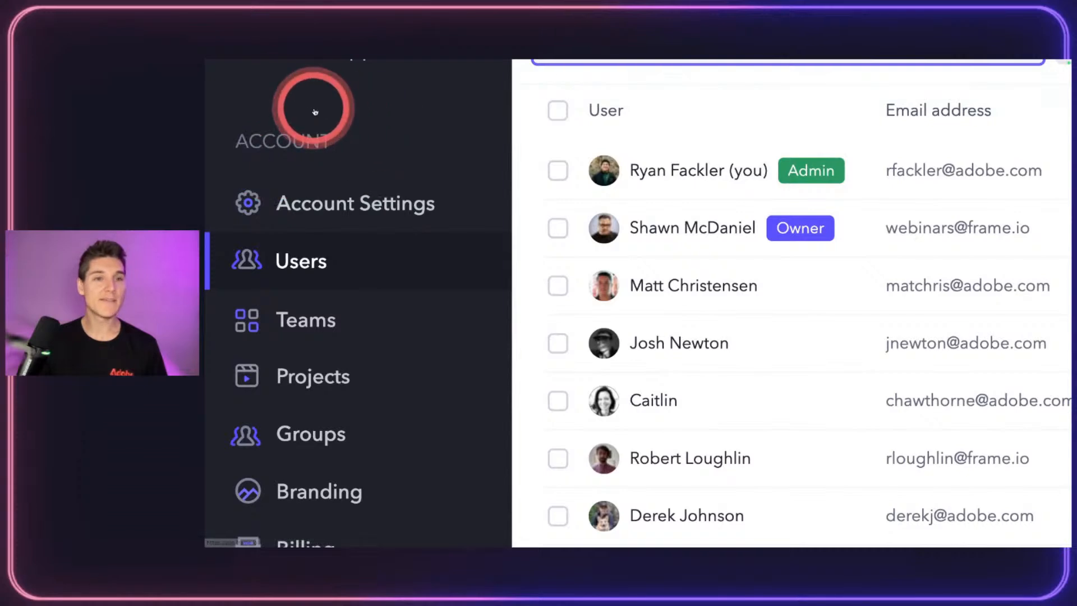
{"action": "scroll", "coordinate": [308, 141], "scroll_direction": "down", "scroll_amount": 3}
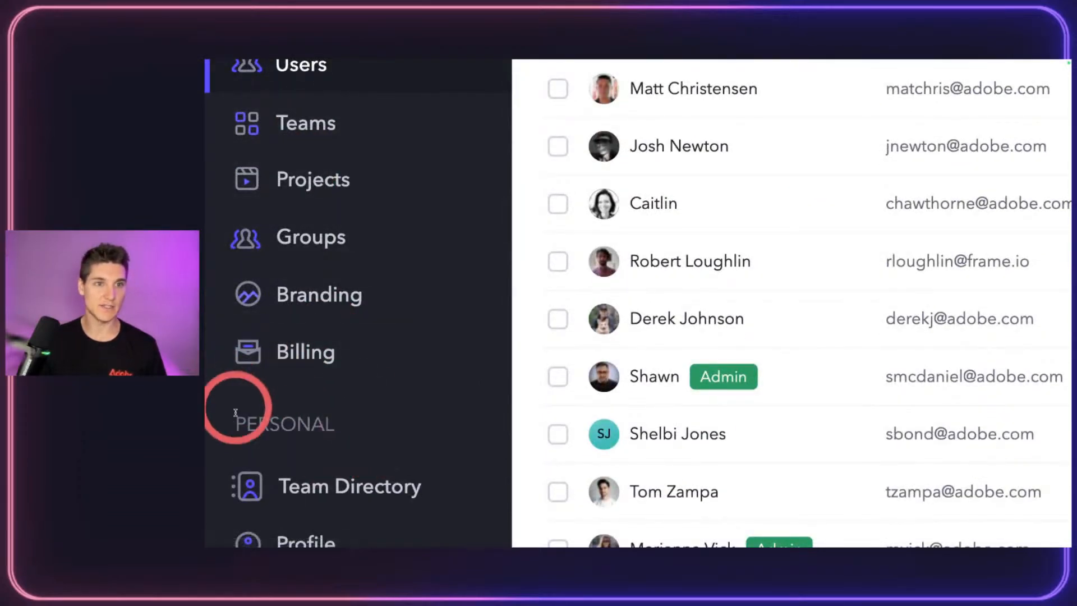
{"action": "scroll", "coordinate": [312, 288], "scroll_direction": "up", "scroll_amount": 5}
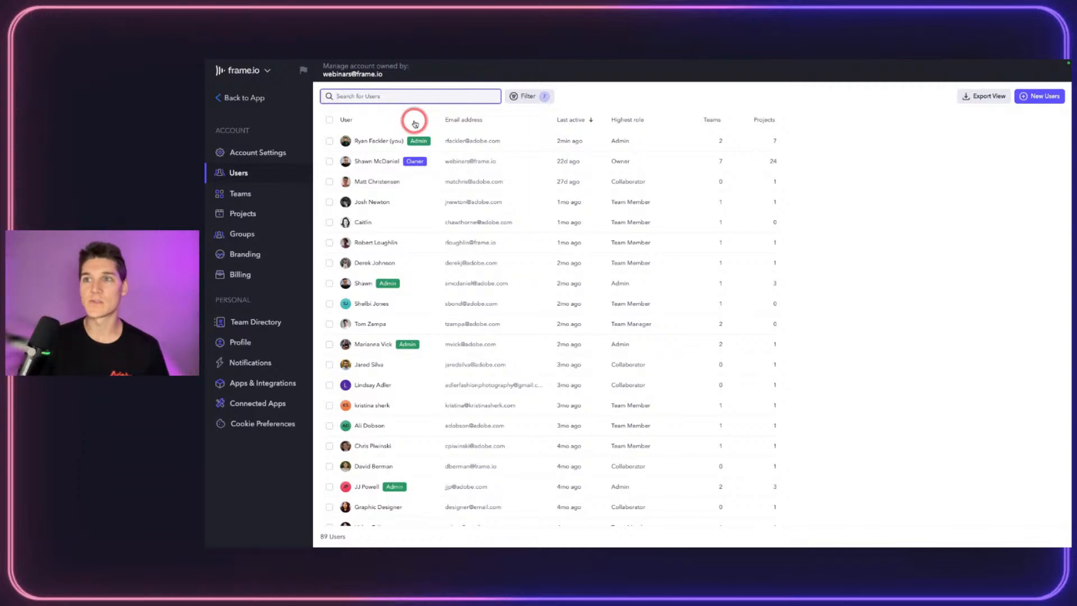
{"action": "left_click", "coordinate": [238, 193]}
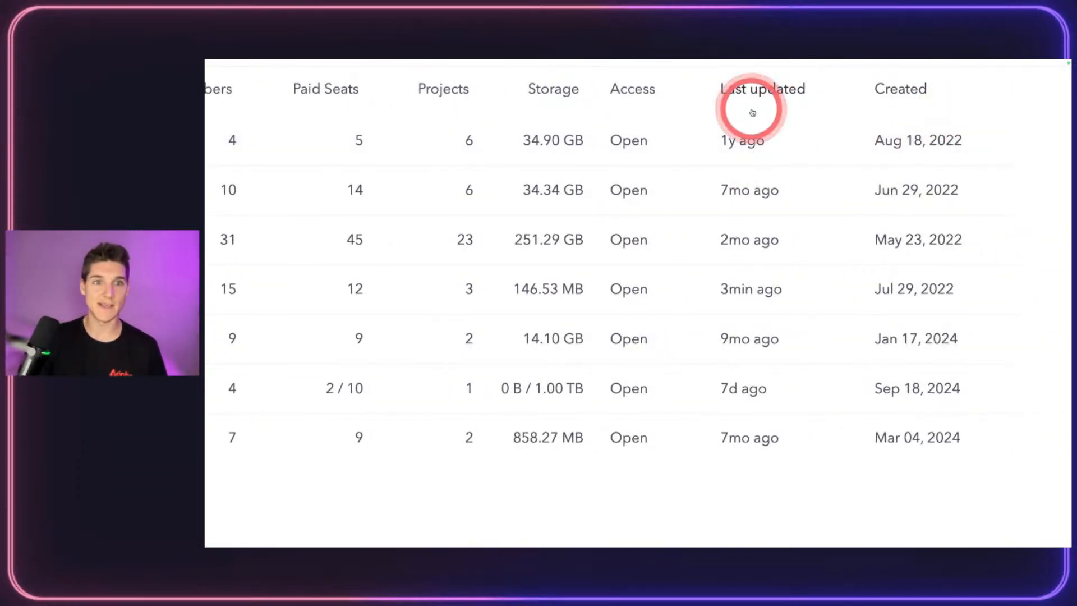
Step: Begin a new team named Editorial, leaving its access set to Open
{"action": "left_click", "coordinate": [1030, 106]}
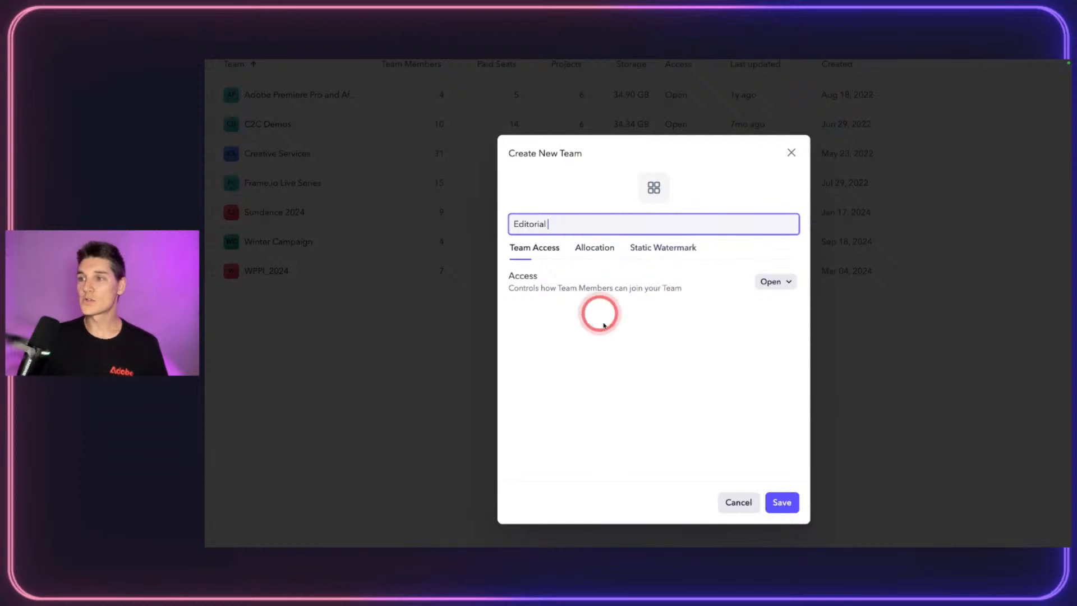
{"action": "left_click", "coordinate": [782, 279]}
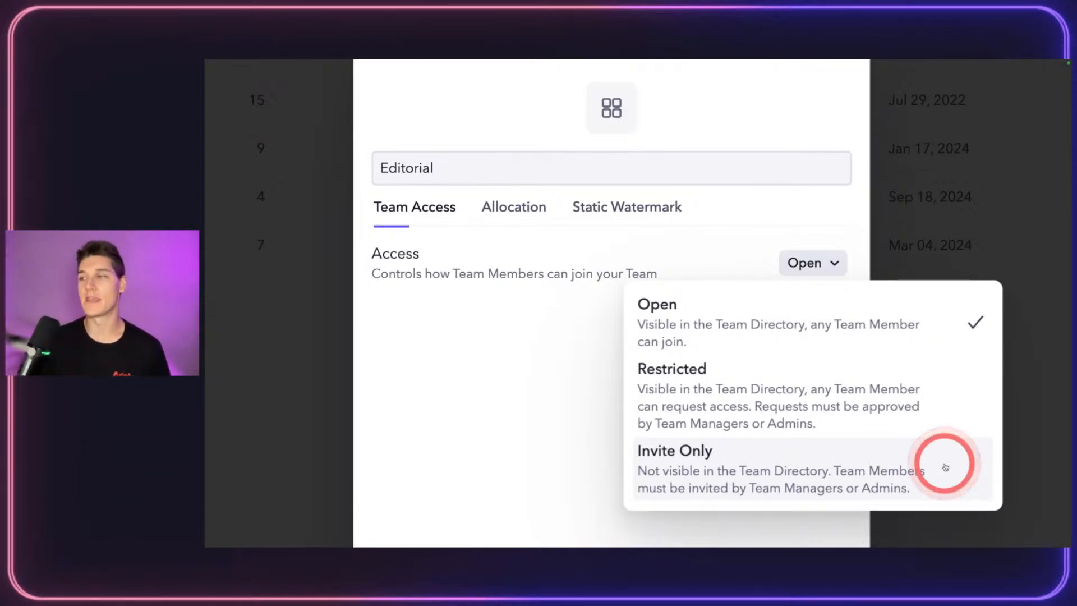
{"action": "left_click", "coordinate": [681, 308]}
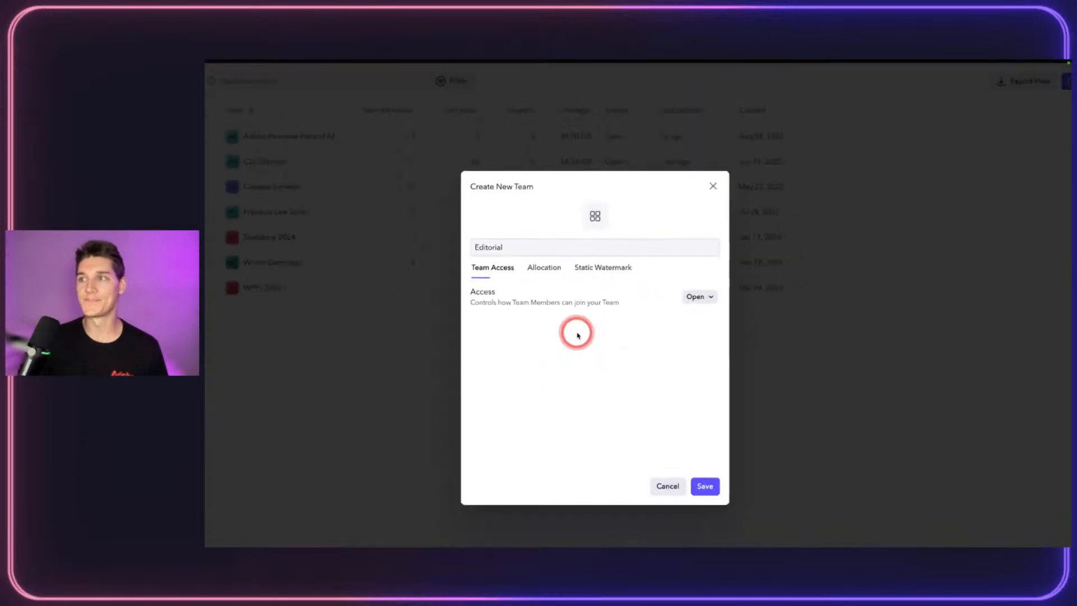
Step: Set Editorial's allocation to a 5 paid-seat limit and 1000 GB storage limit
{"action": "left_click", "coordinate": [542, 269]}
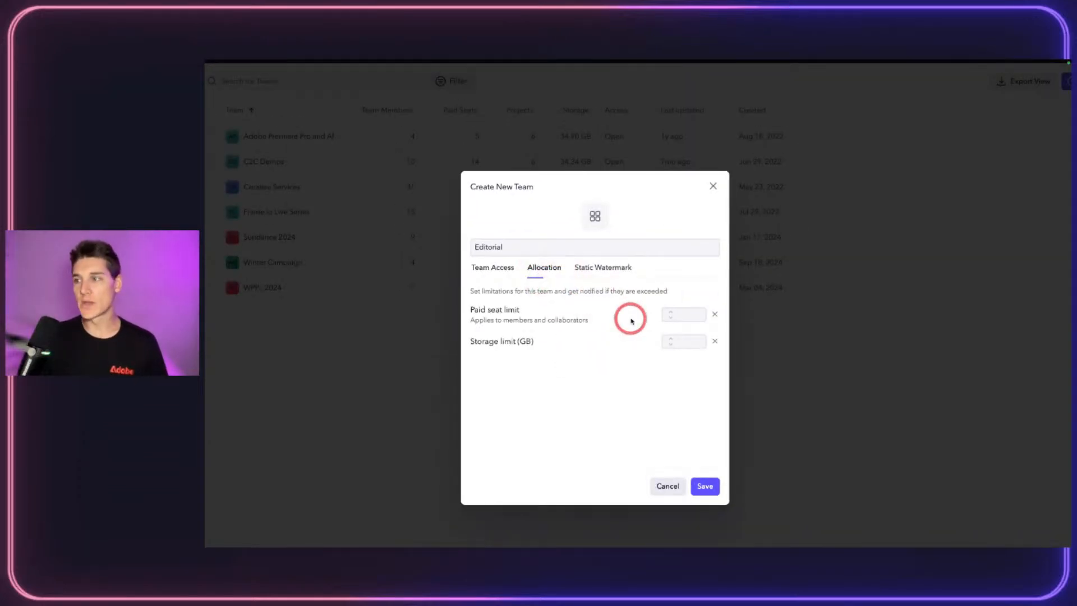
{"action": "left_click", "coordinate": [680, 316]}
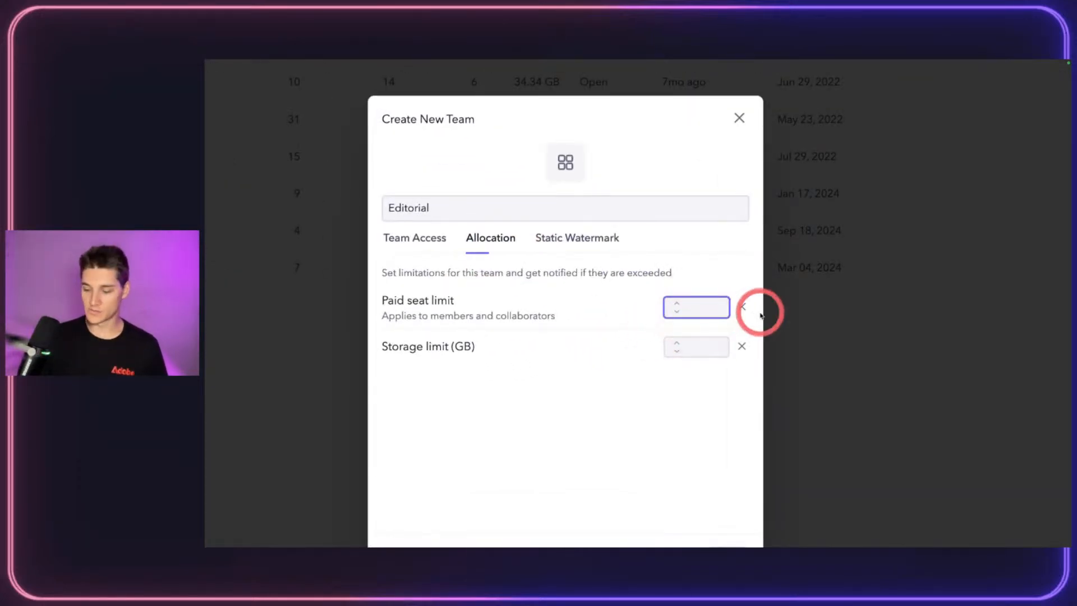
{"action": "type", "text": "5"}
{"action": "left_click", "coordinate": [695, 346]}
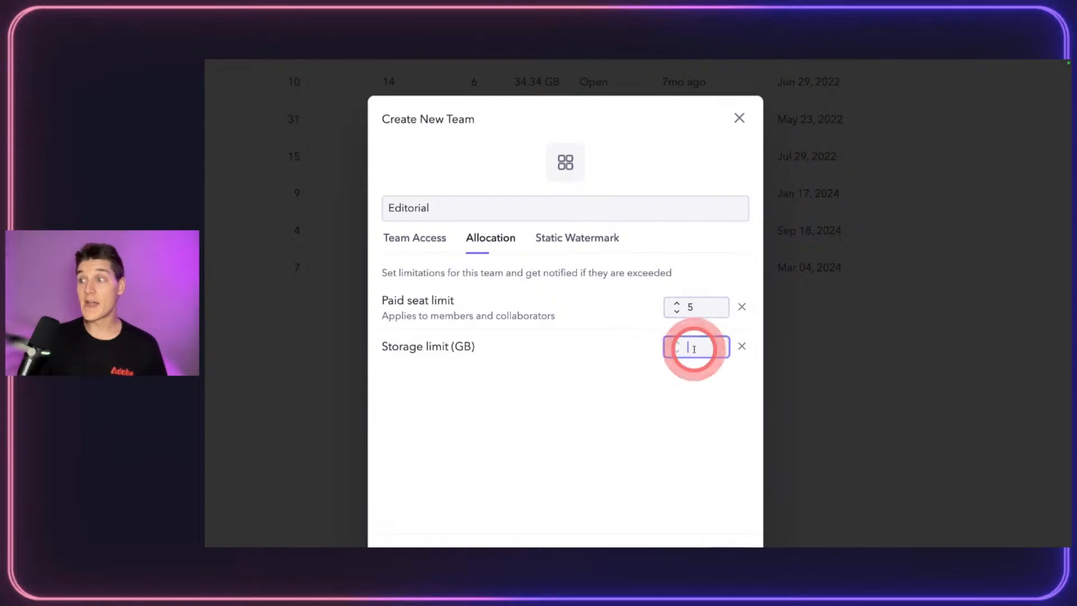
{"action": "type", "text": "4 GB"}
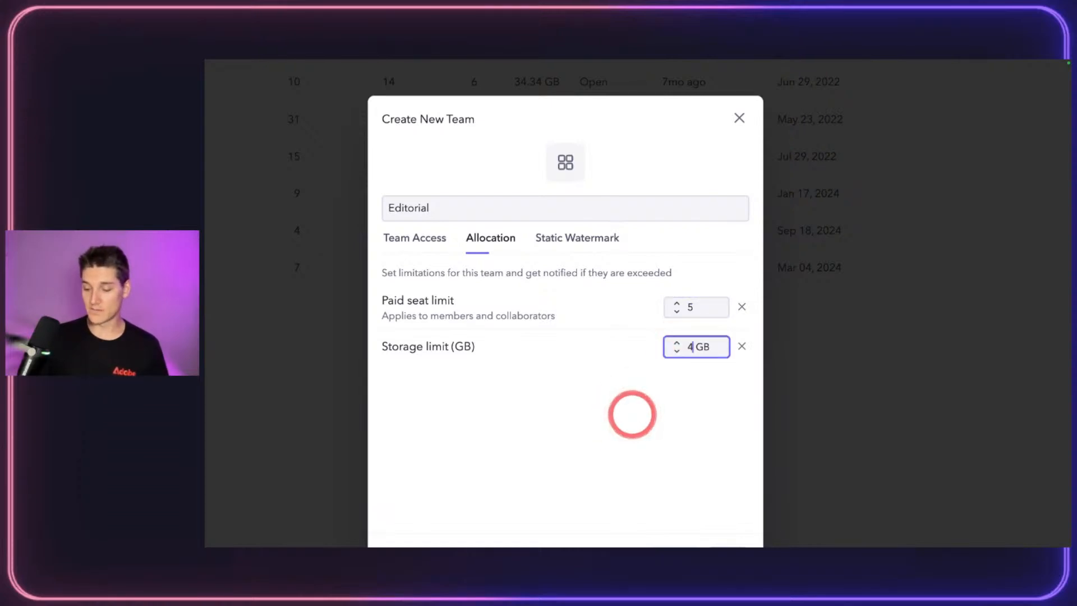
{"action": "type", "text": "1000"}
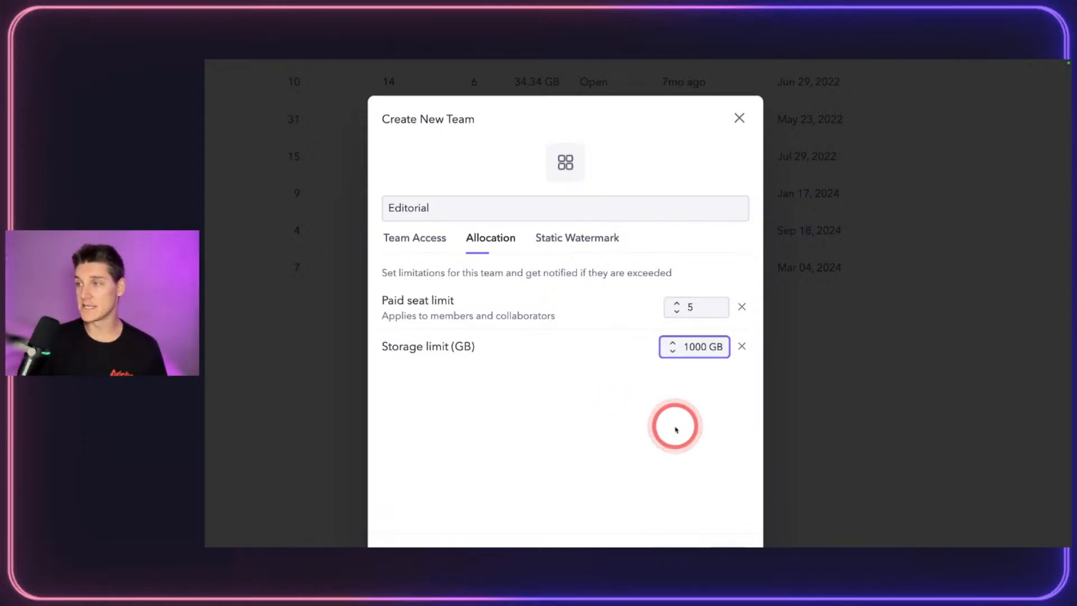
{"action": "left_click", "coordinate": [633, 374]}
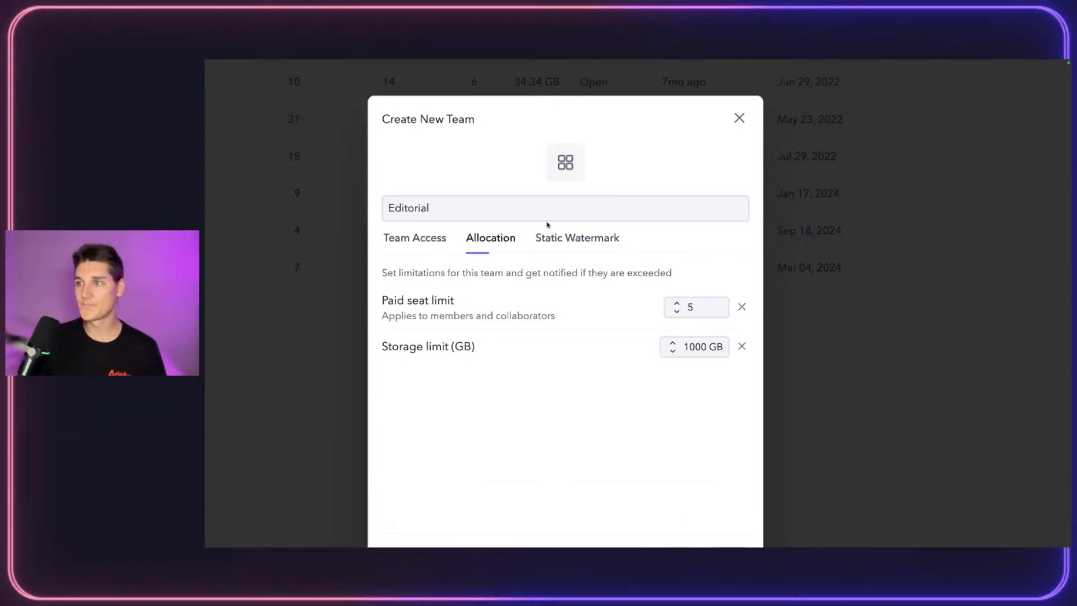
{"action": "left_click", "coordinate": [605, 241]}
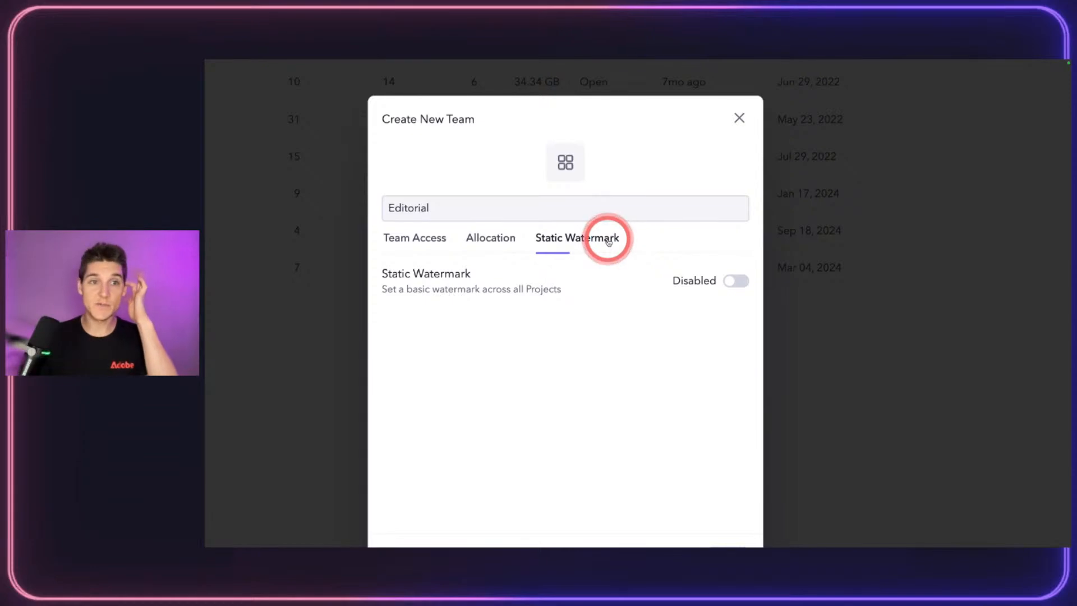
Step: Enable a static watermark with text 'TEX' and try center, bottom and top alignment
{"action": "left_click", "coordinate": [735, 281]}
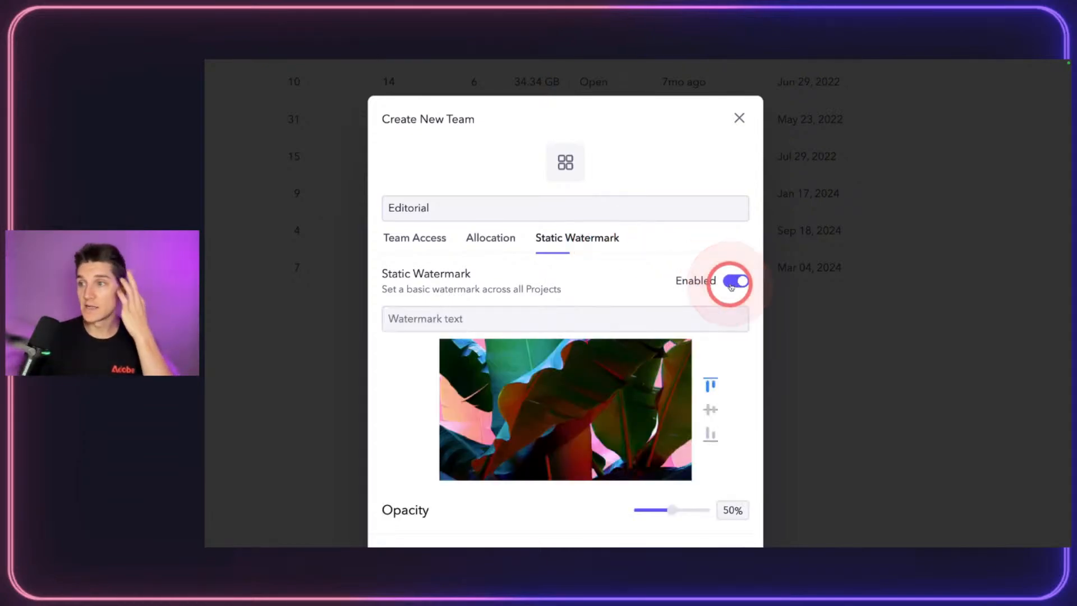
{"action": "scroll", "coordinate": [619, 355], "scroll_direction": "down", "scroll_amount": 1}
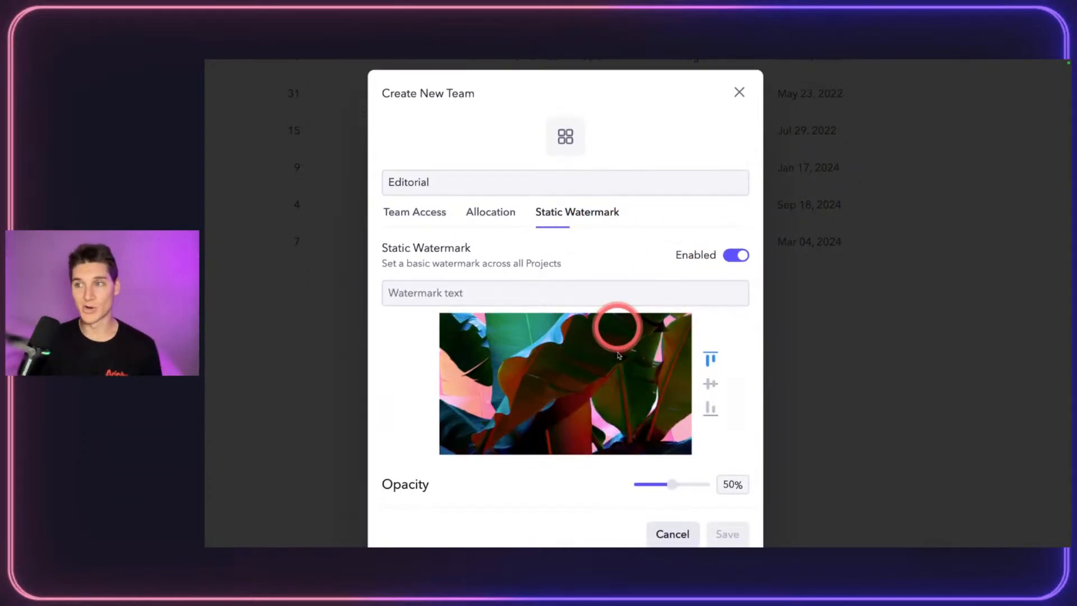
{"action": "left_click", "coordinate": [540, 292]}
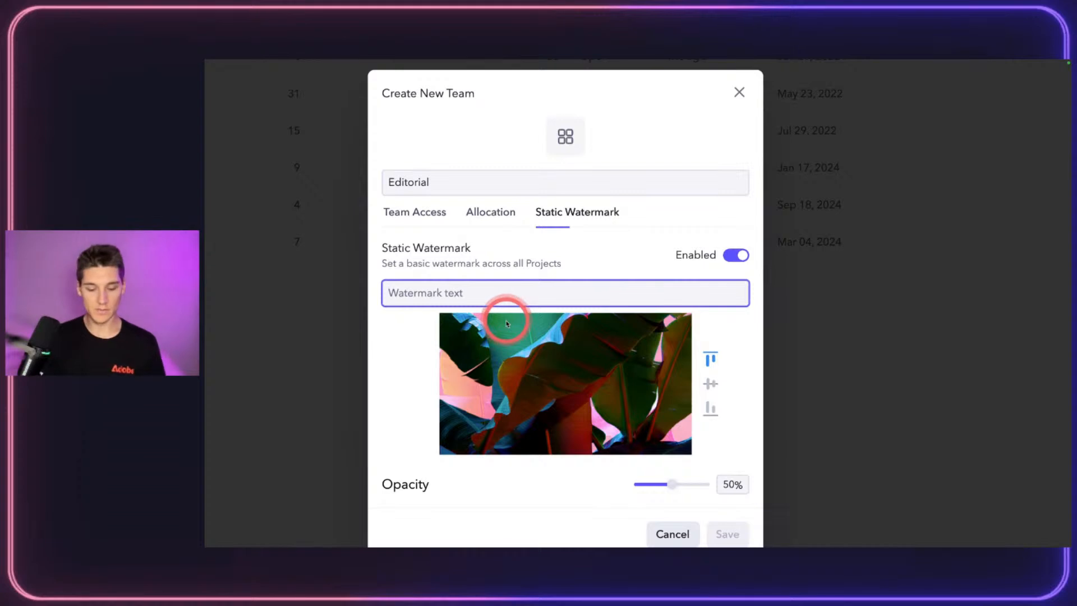
{"action": "type", "text": "TEXT"}
{"action": "left_click", "coordinate": [710, 383]}
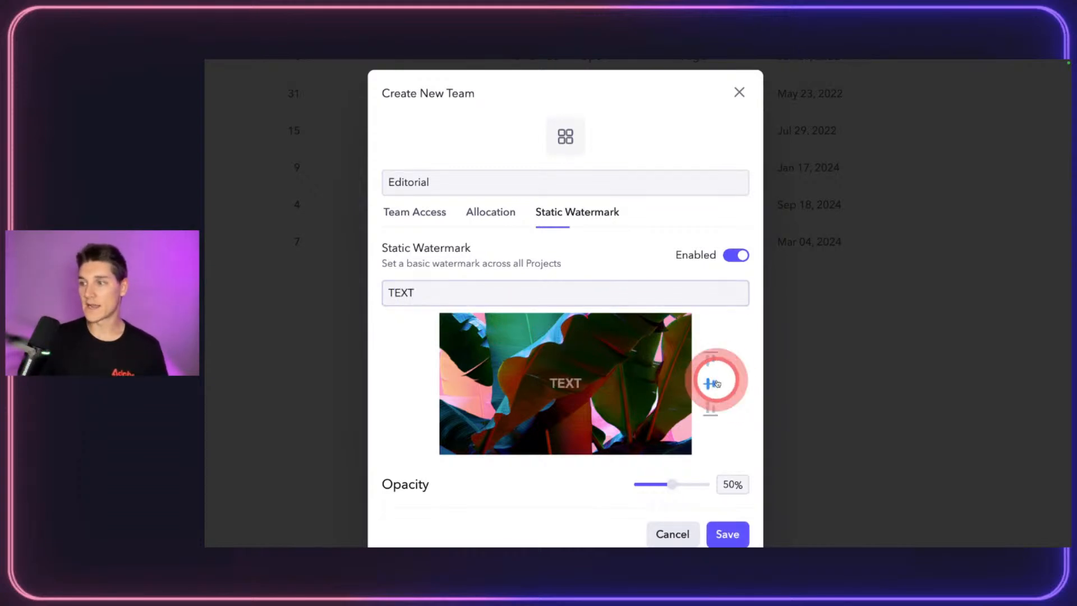
{"action": "left_click", "coordinate": [710, 408]}
{"action": "left_click", "coordinate": [710, 363]}
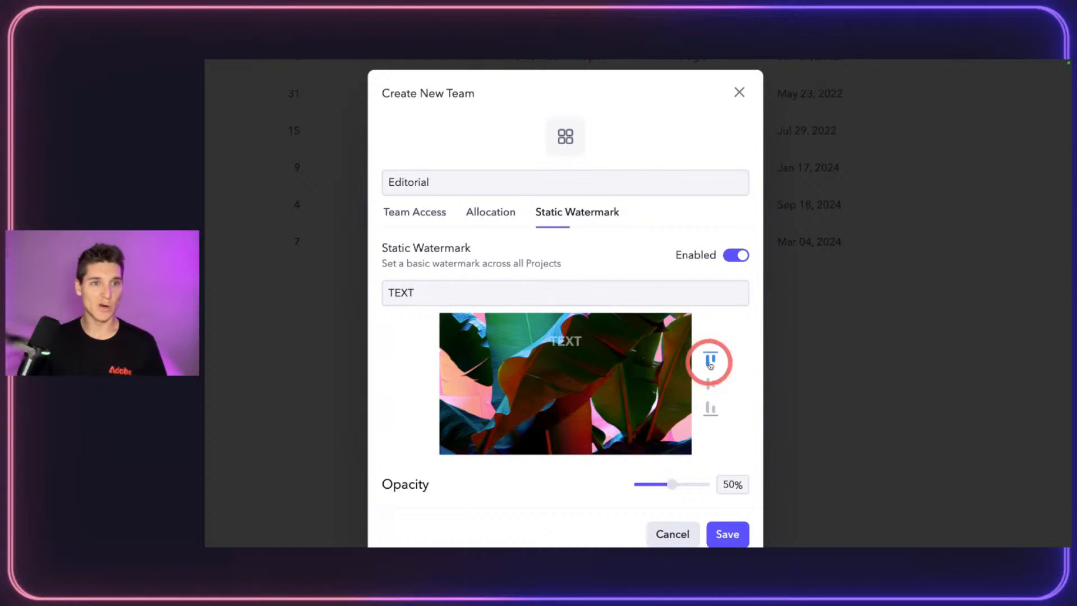
Step: Disable the static watermark and return to Team Access, still set to Open
{"action": "left_click", "coordinate": [732, 255]}
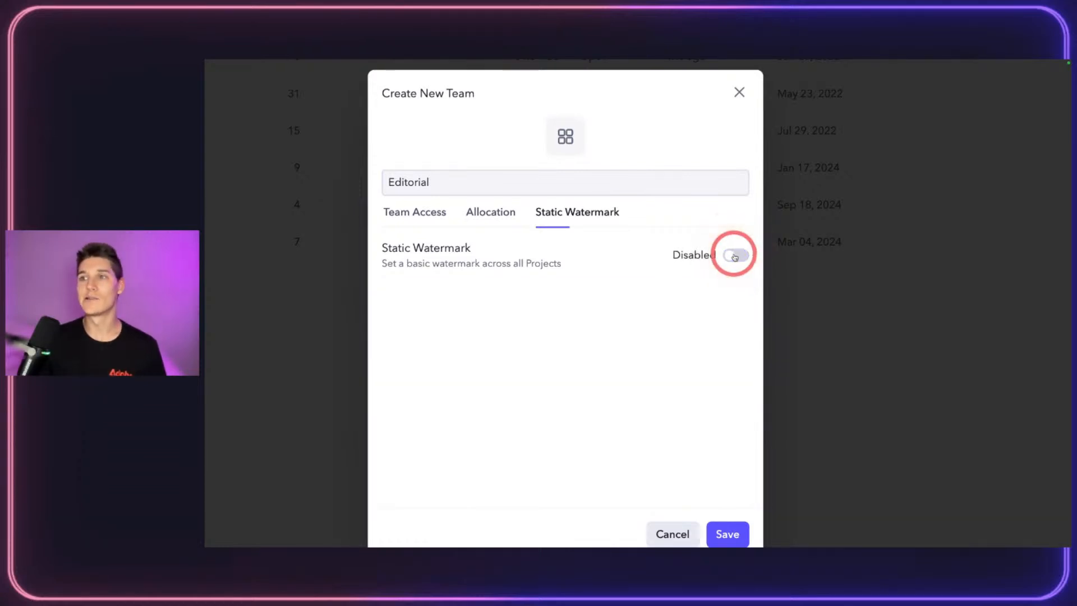
{"action": "left_click", "coordinate": [416, 213]}
{"action": "left_click", "coordinate": [555, 305]}
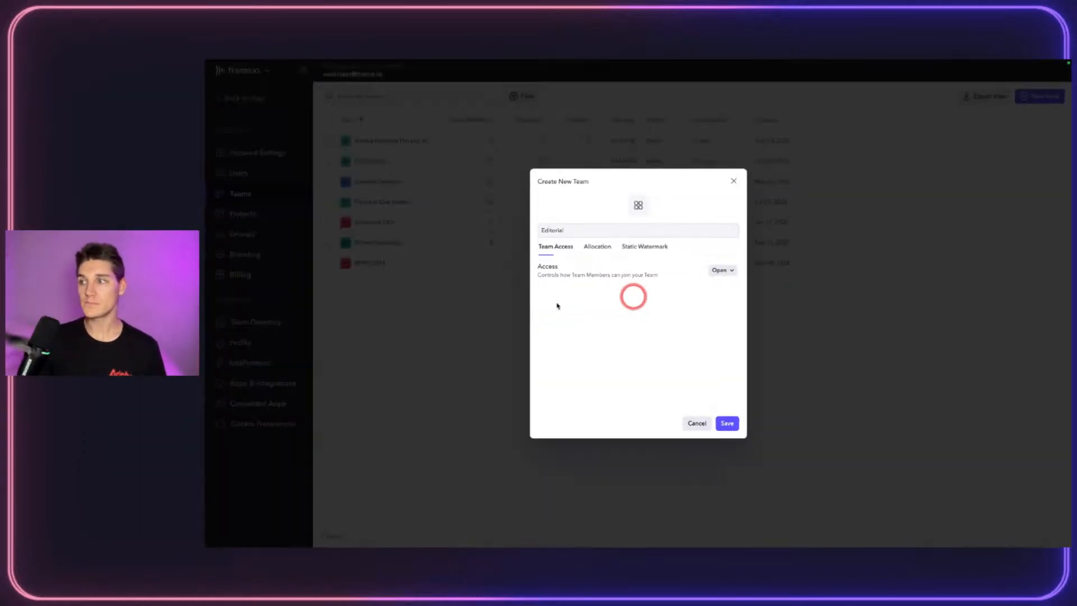
Step: Save the new Editorial team and skip inviting any members to it
{"action": "left_click", "coordinate": [728, 423]}
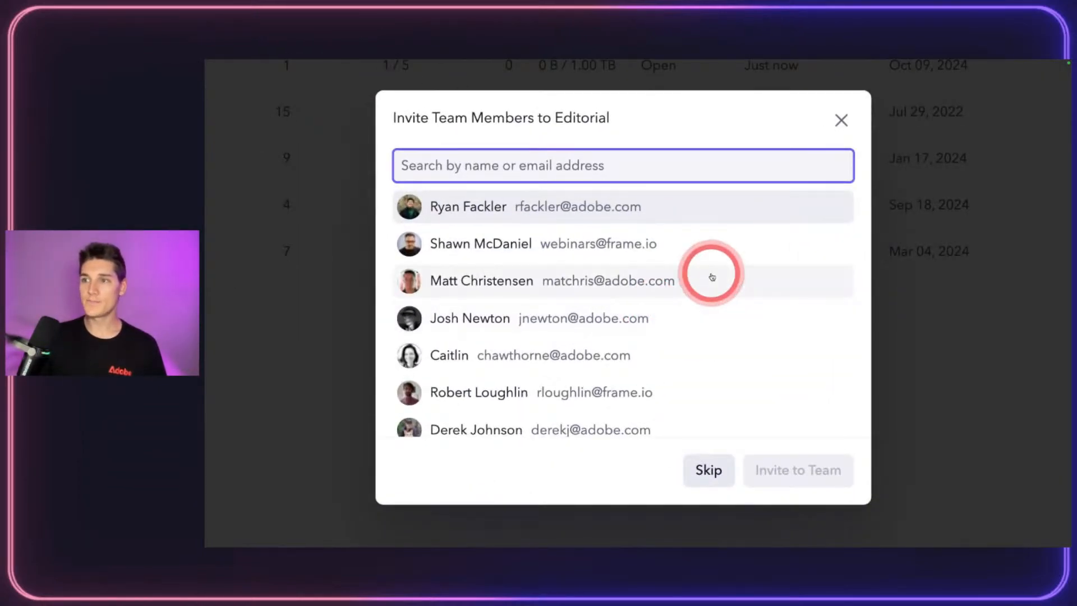
{"action": "scroll", "coordinate": [677, 294], "scroll_direction": "down", "scroll_amount": 3}
{"action": "scroll", "coordinate": [711, 276], "scroll_direction": "up", "scroll_amount": 3}
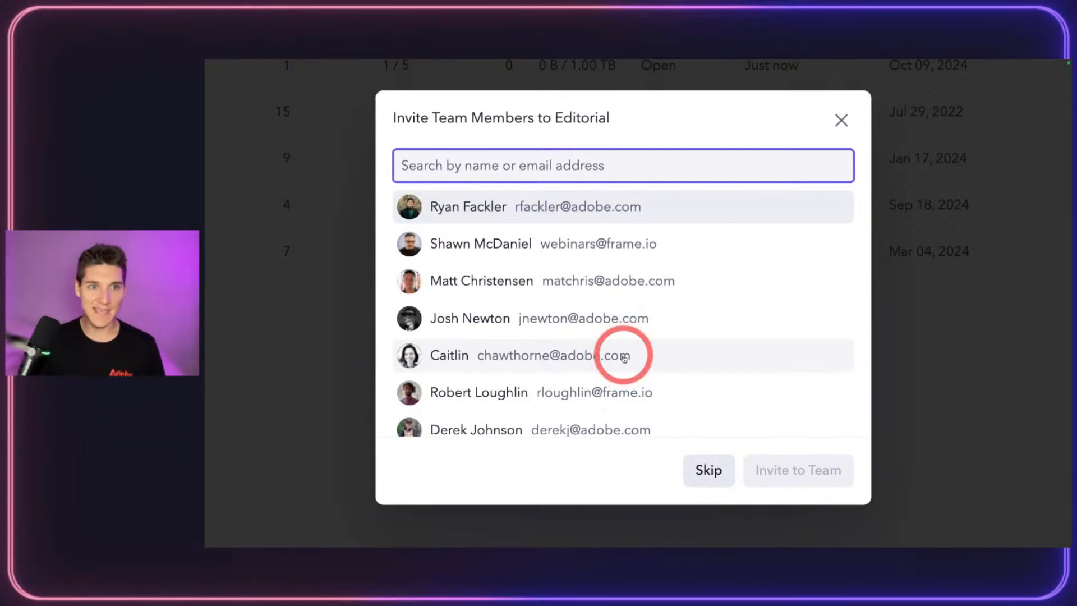
{"action": "scroll", "coordinate": [540, 281], "scroll_direction": "down", "scroll_amount": 1}
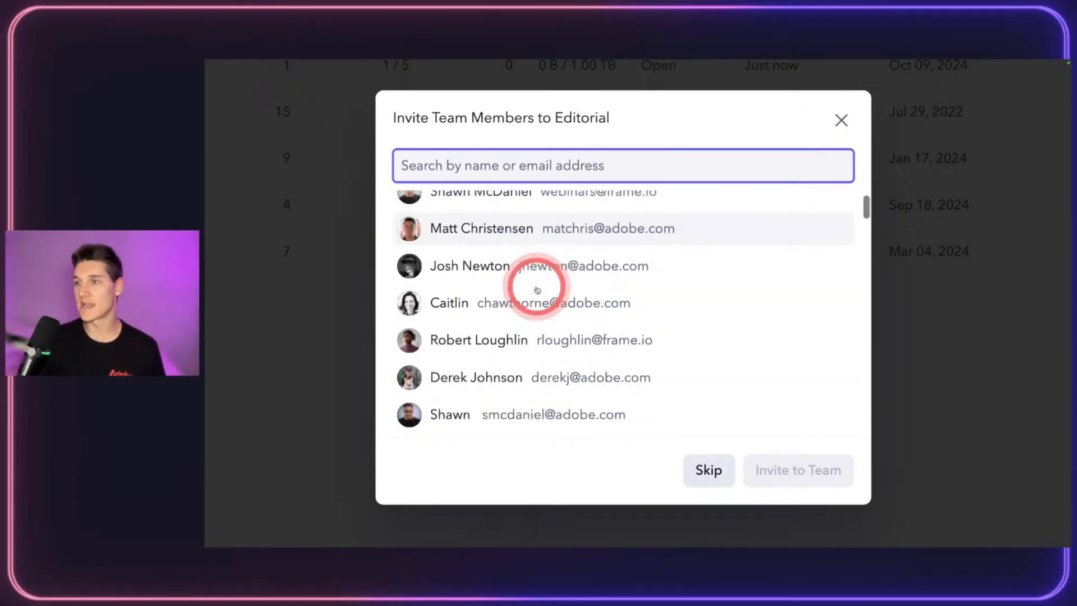
{"action": "scroll", "coordinate": [537, 289], "scroll_direction": "up", "scroll_amount": 1}
{"action": "left_click", "coordinate": [724, 473]}
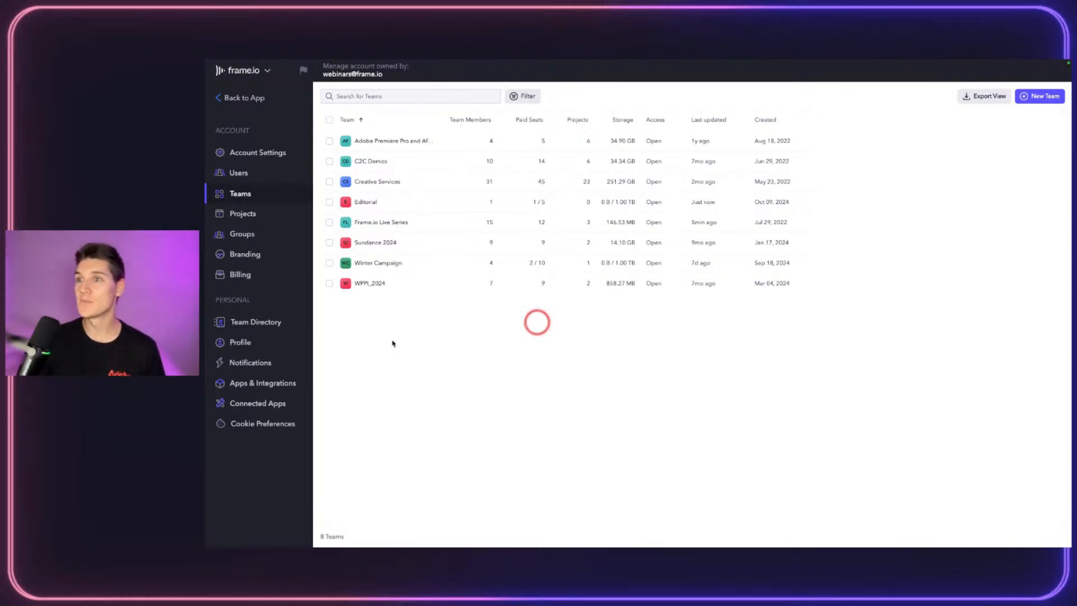
{"action": "left_click", "coordinate": [382, 202]}
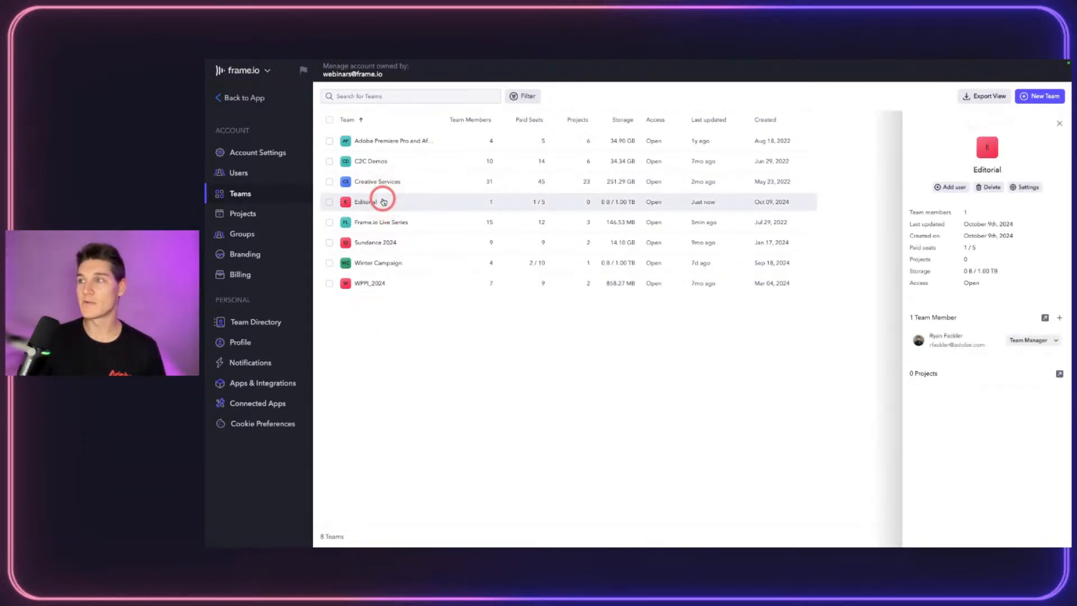
{"action": "left_click", "coordinate": [1060, 123]}
{"action": "left_click", "coordinate": [416, 226]}
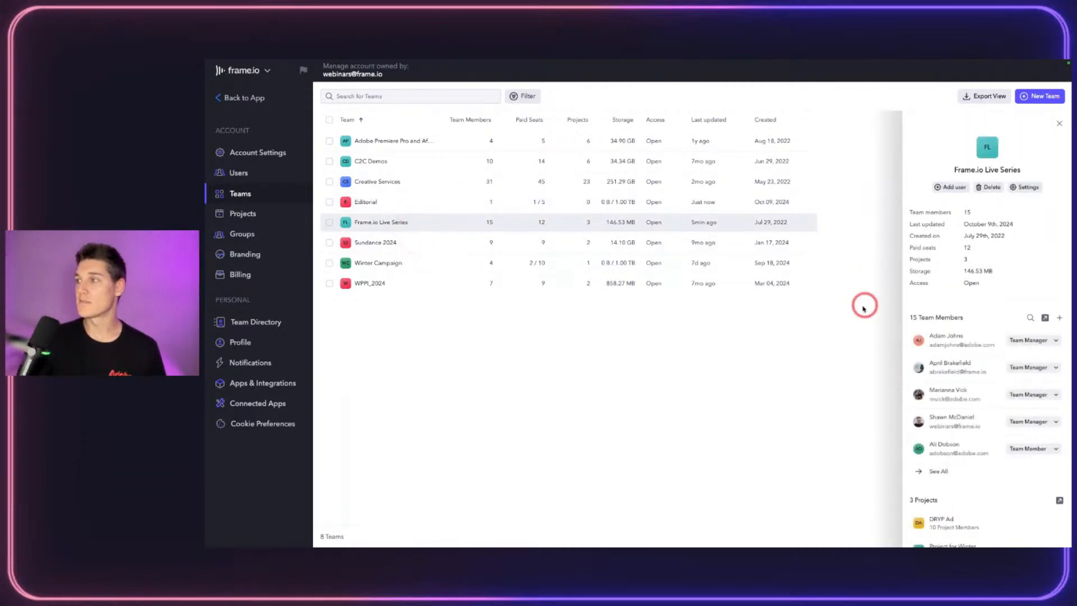
{"action": "scroll", "coordinate": [970, 307], "scroll_direction": "down", "scroll_amount": 2}
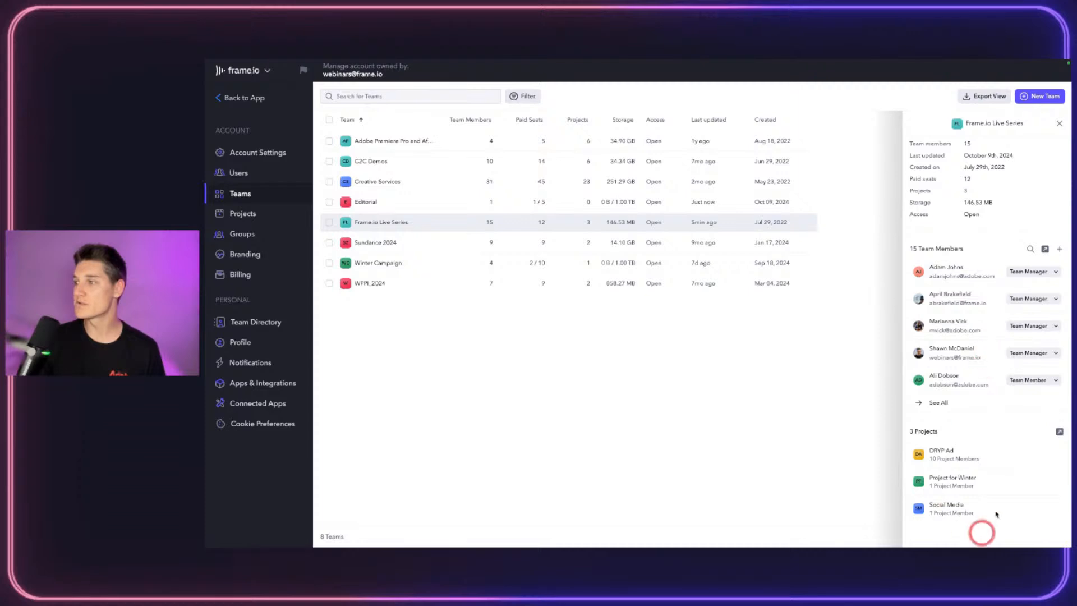
{"action": "scroll", "coordinate": [990, 513], "scroll_direction": "up", "scroll_amount": 2}
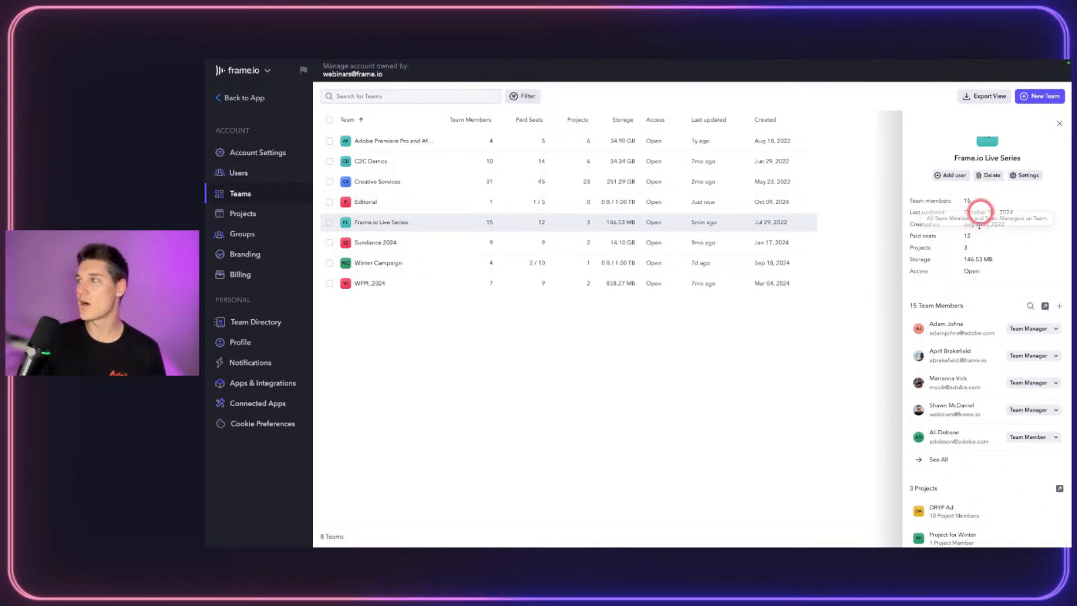
{"action": "left_click", "coordinate": [1059, 123]}
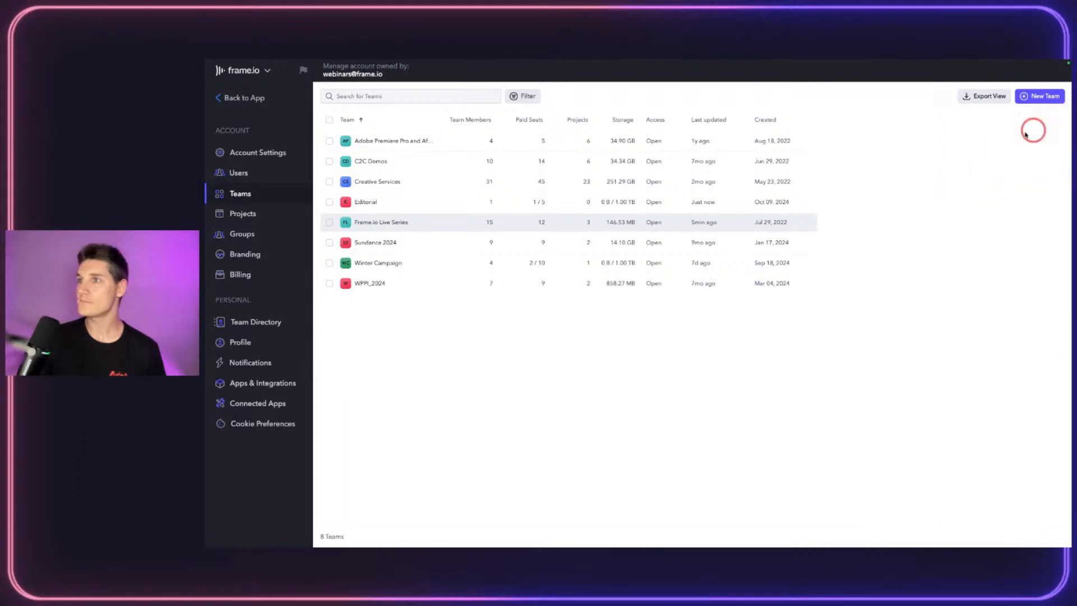
{"action": "left_click", "coordinate": [522, 97]}
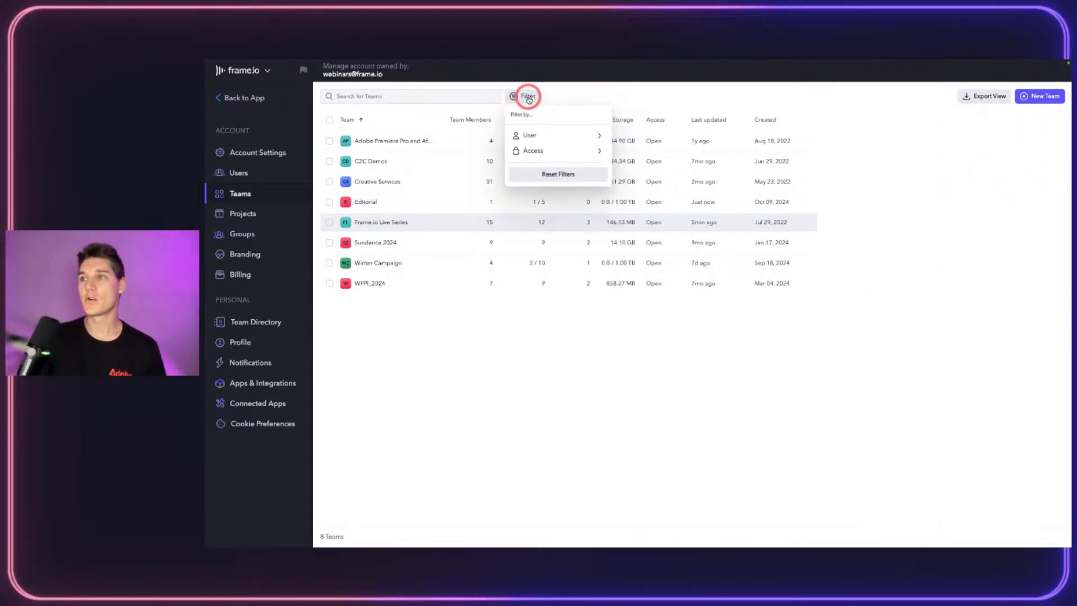
{"action": "left_click", "coordinate": [564, 135]}
{"action": "left_click", "coordinate": [564, 148]}
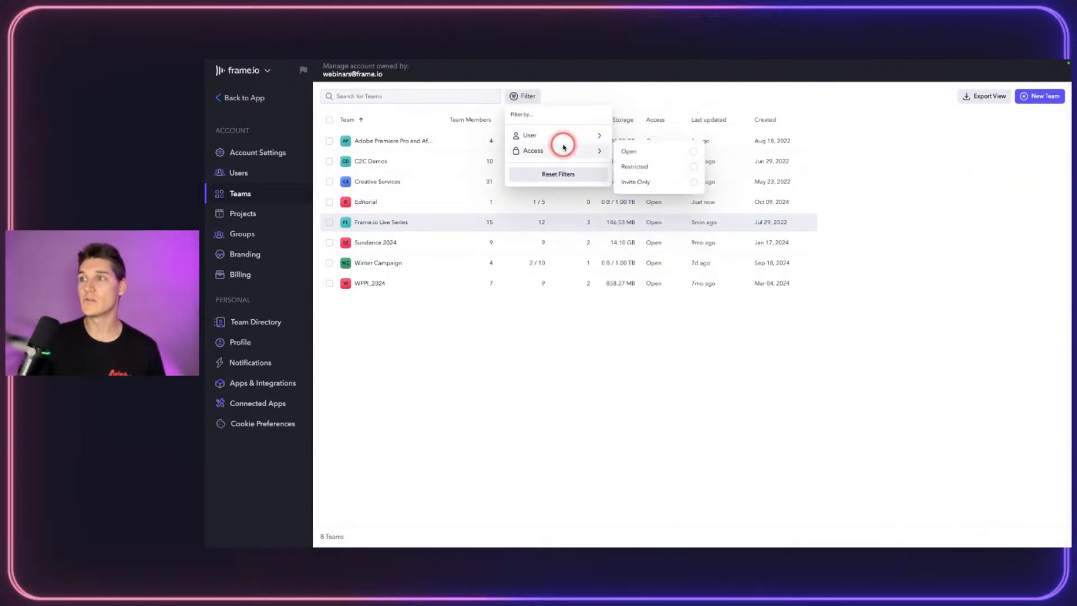
{"action": "left_click", "coordinate": [561, 135]}
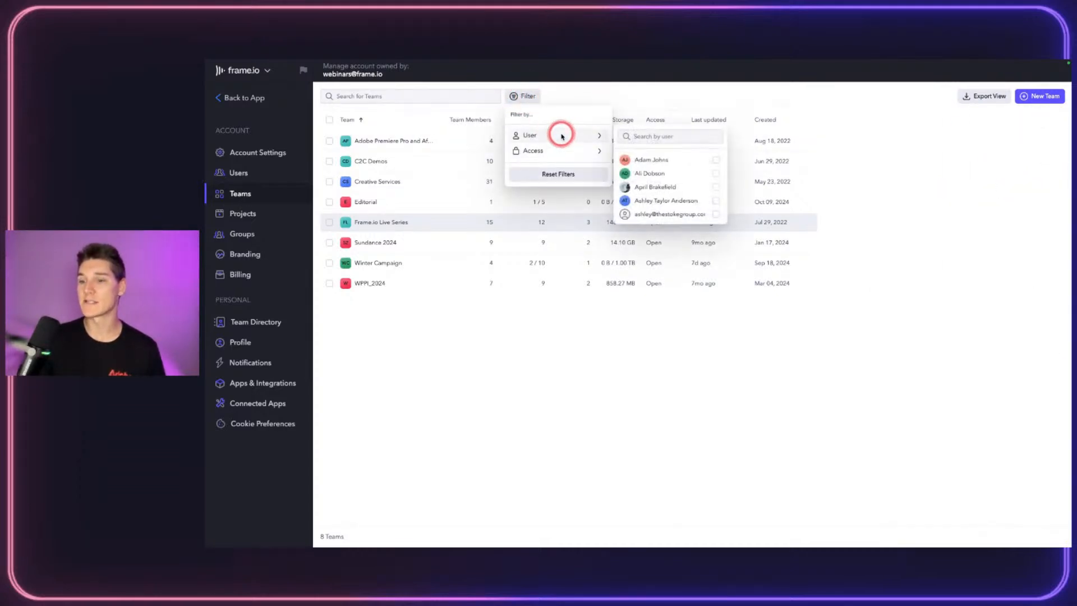
{"action": "left_click", "coordinate": [692, 160]}
{"action": "left_click", "coordinate": [685, 174]}
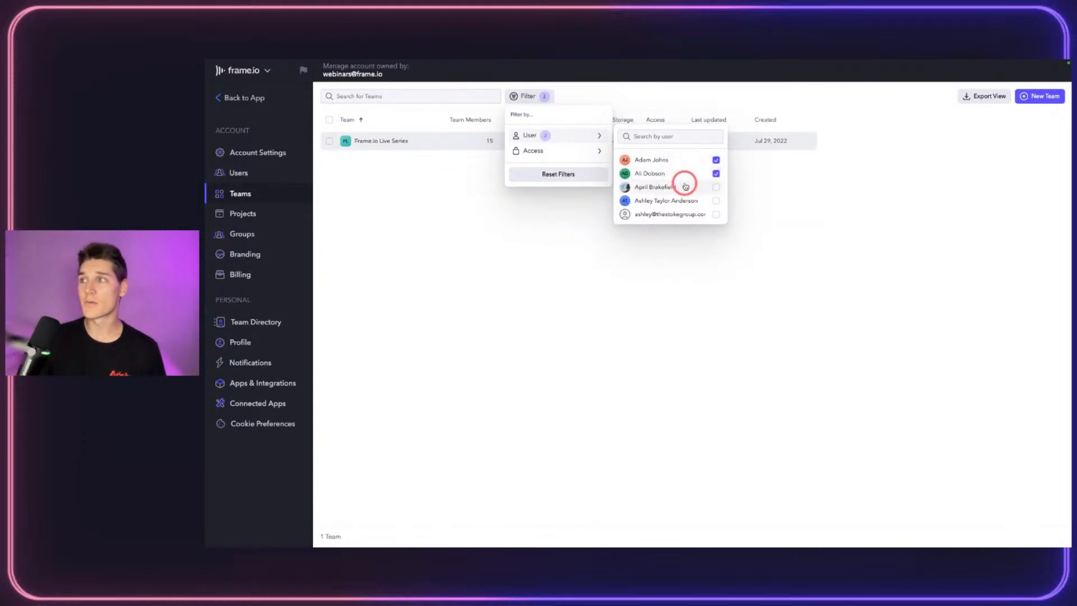
{"action": "left_click", "coordinate": [695, 184]}
{"action": "left_click", "coordinate": [683, 173]}
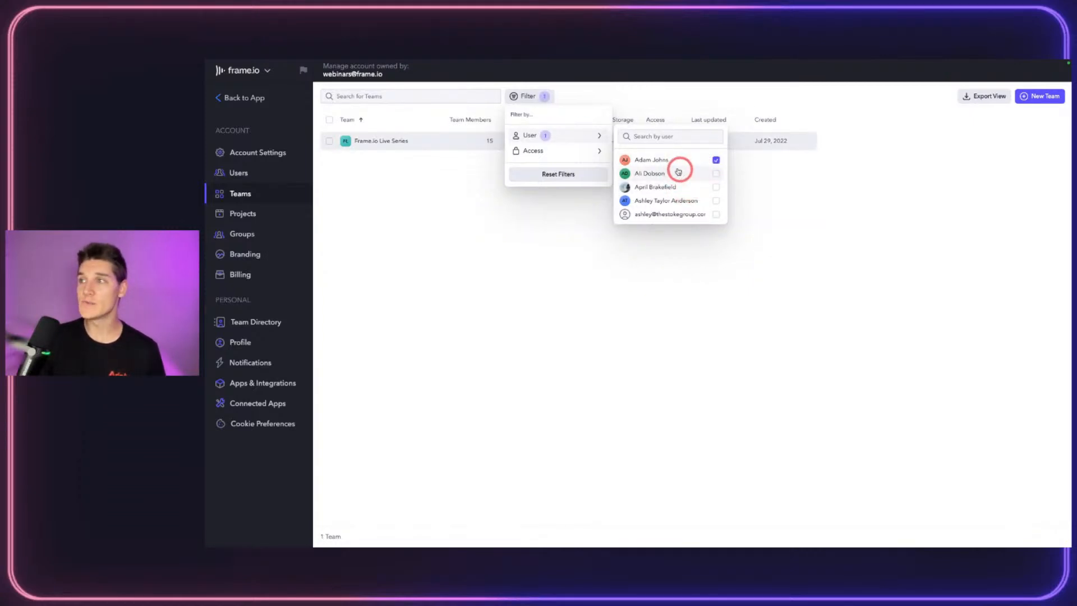
{"action": "left_click", "coordinate": [649, 162]}
{"action": "left_click", "coordinate": [539, 393]}
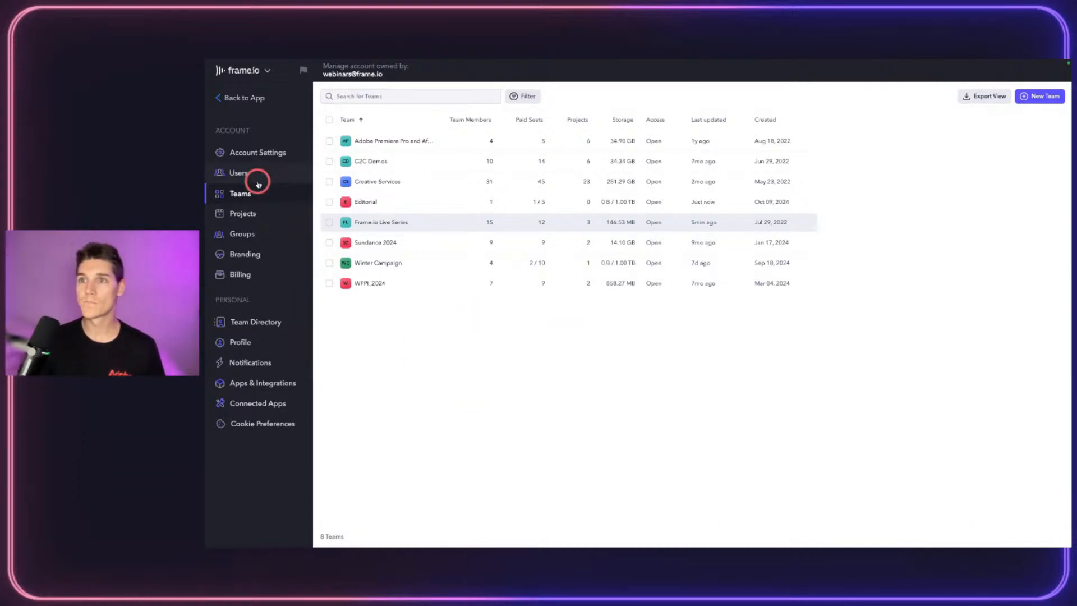
Step: Switch to the Users page and start inviting new users
{"action": "left_click", "coordinate": [236, 172]}
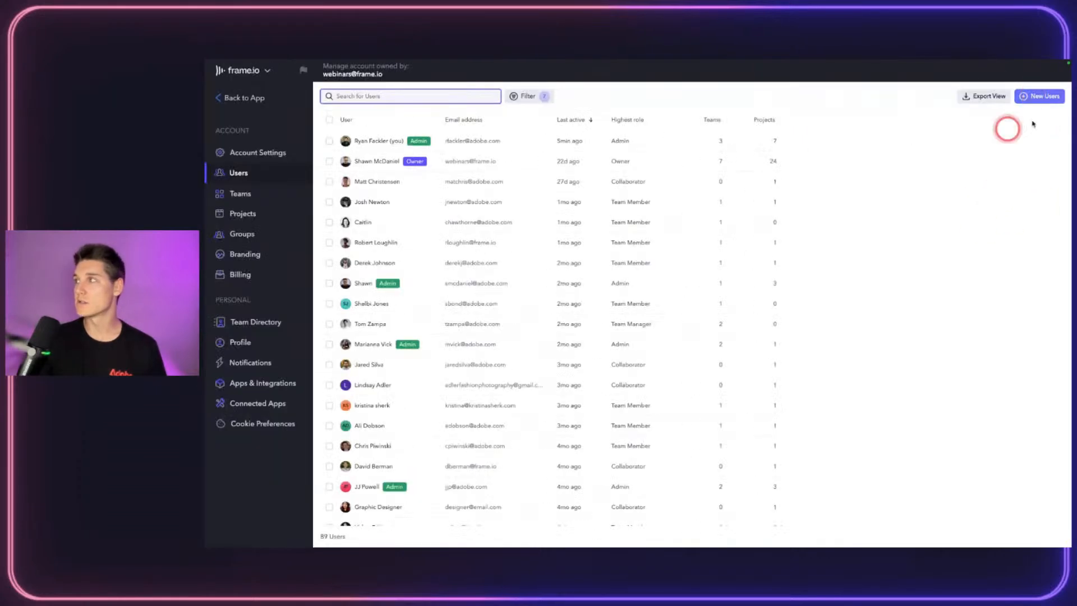
{"action": "left_click", "coordinate": [1040, 96]}
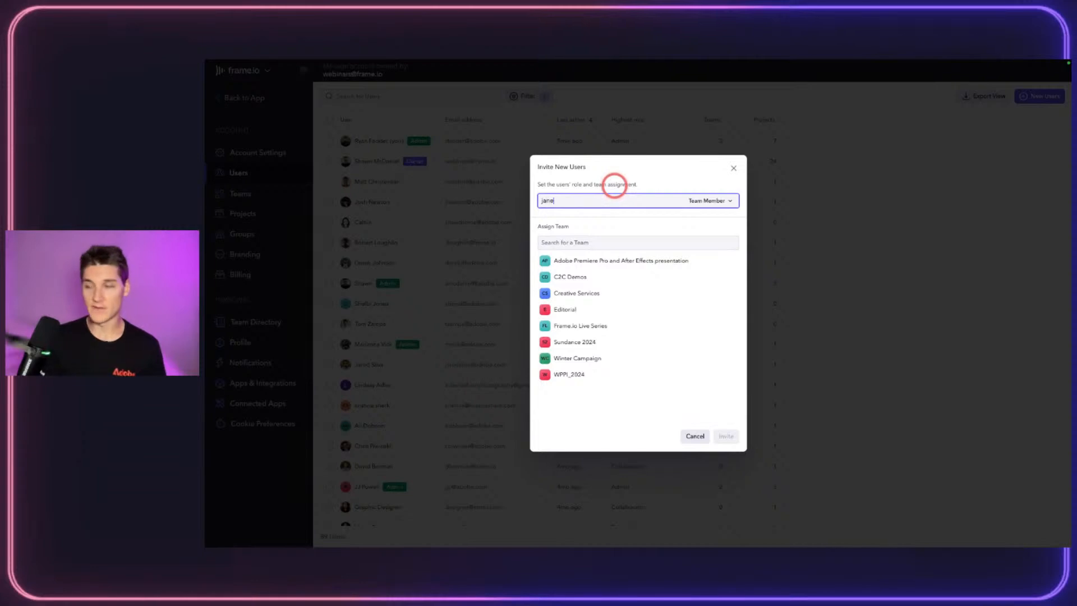
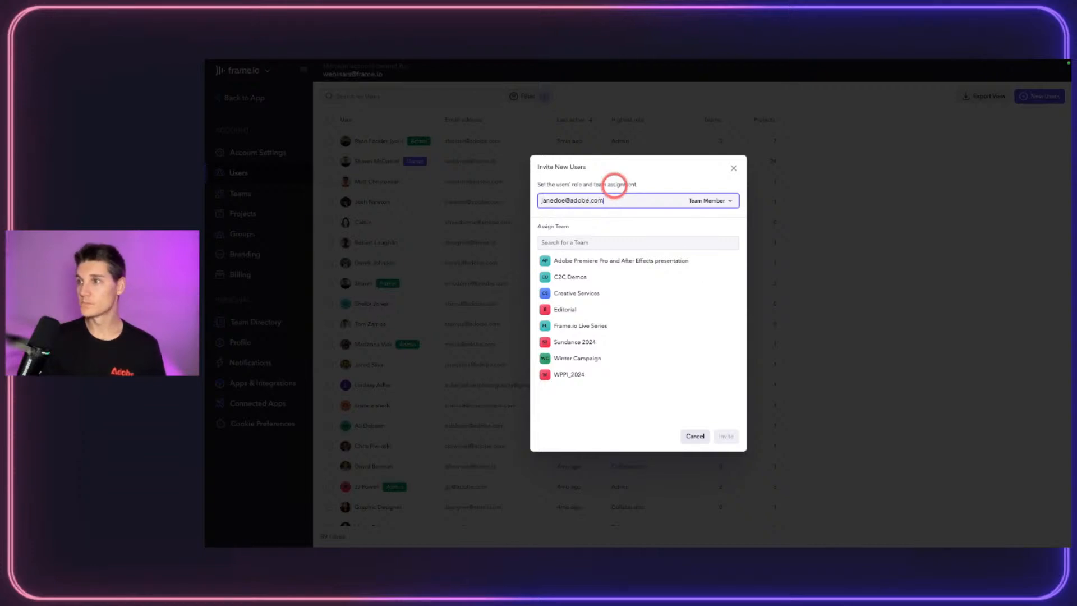
Step: Invite the new user's e-mail as Team Member on the Editorial and Winter Campaign teams
{"action": "left_click", "coordinate": [728, 202]}
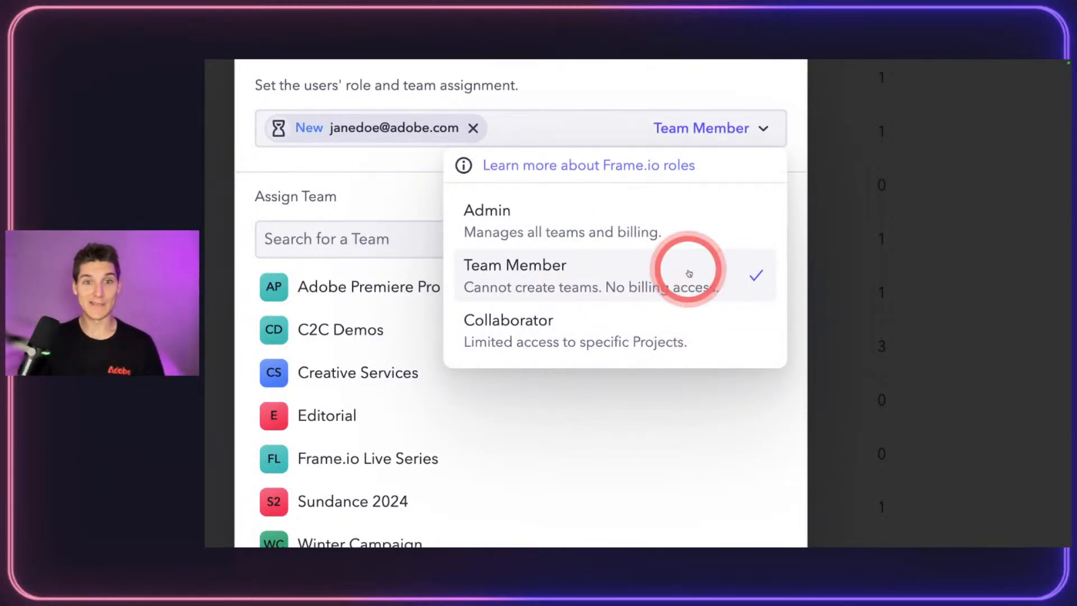
{"action": "left_click", "coordinate": [660, 272]}
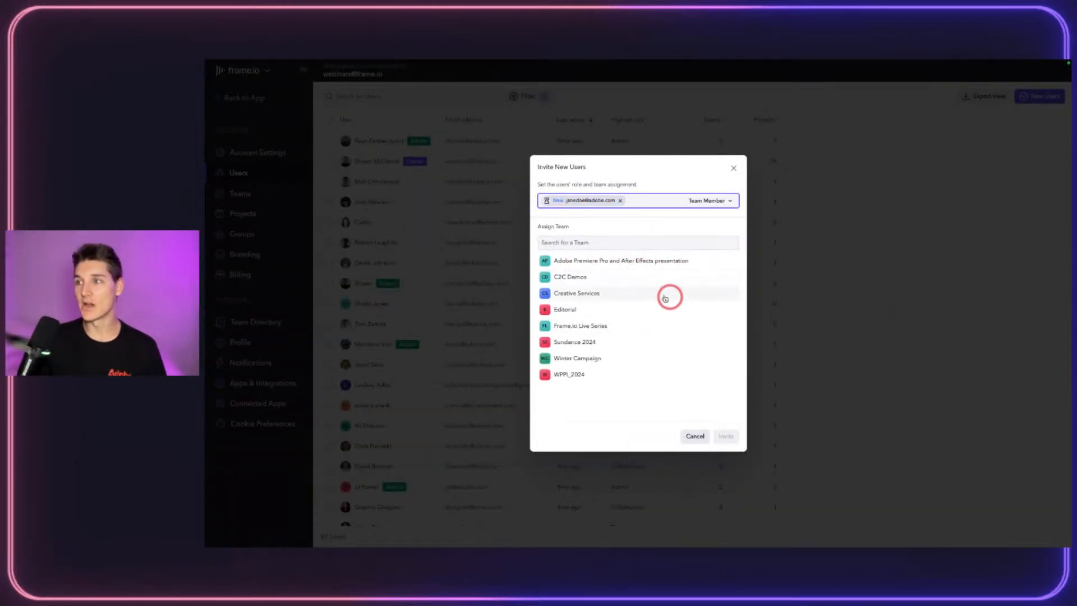
{"action": "left_click", "coordinate": [593, 309]}
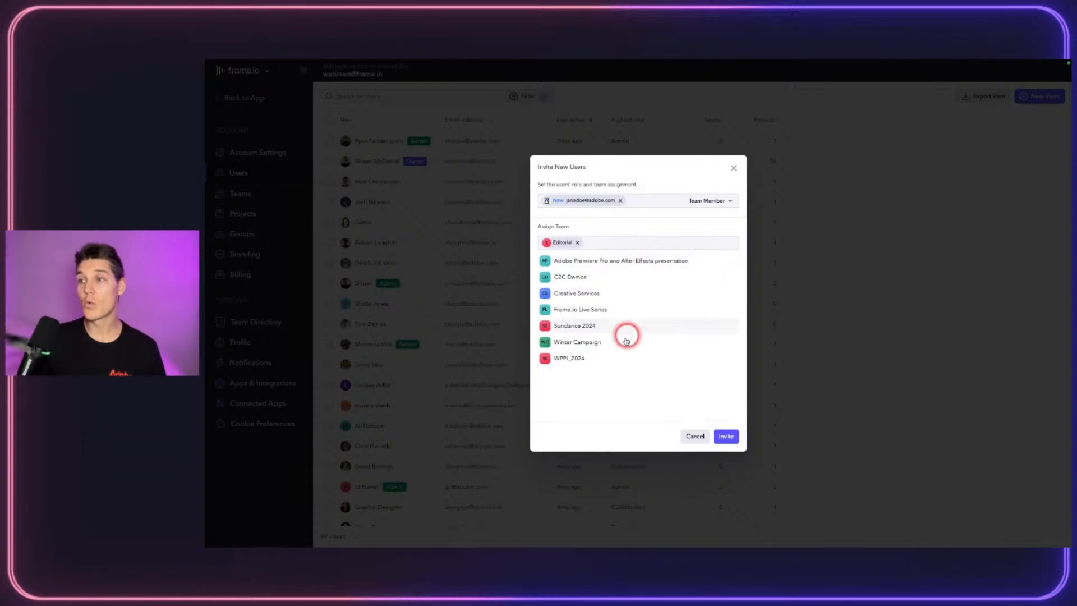
{"action": "left_click", "coordinate": [600, 342]}
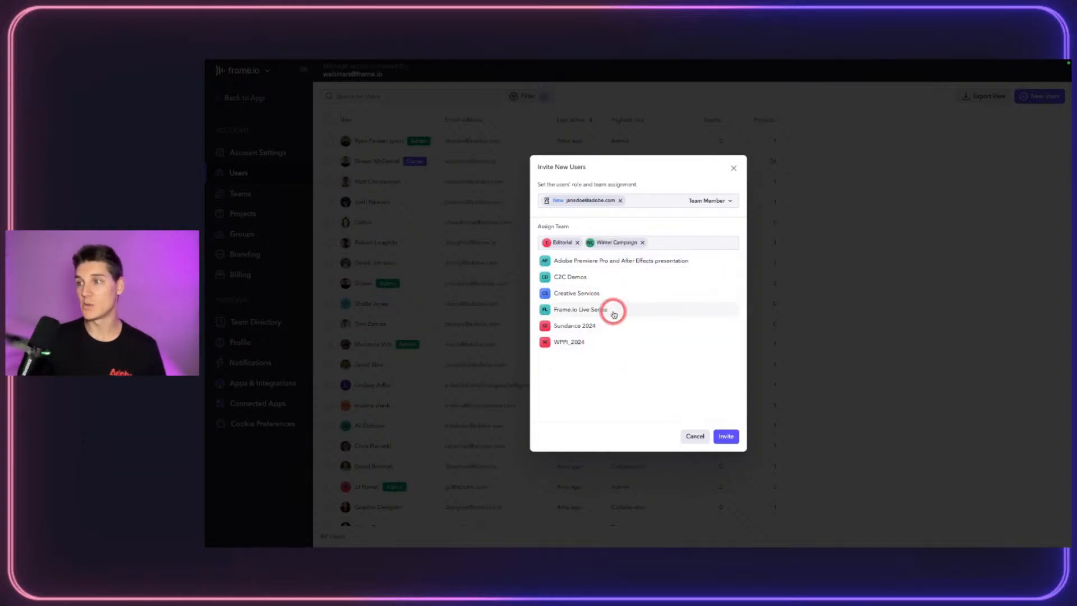
{"action": "left_click", "coordinate": [726, 436]}
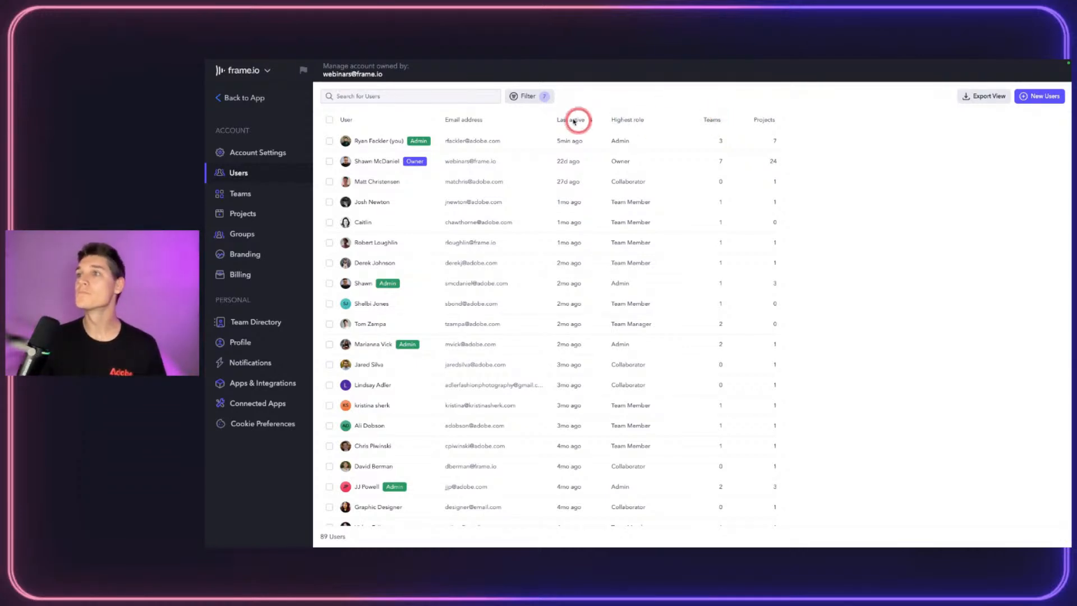
Step: Filter the Users list by highest role so only Collaborators are shown
{"action": "left_click", "coordinate": [524, 99]}
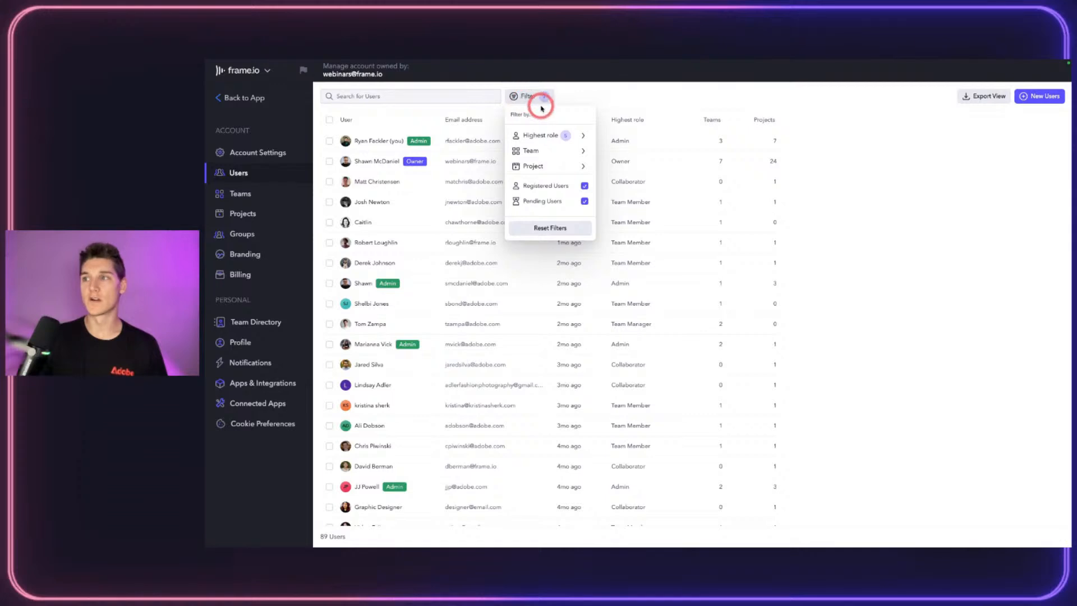
{"action": "mouse_move", "coordinate": [564, 136]}
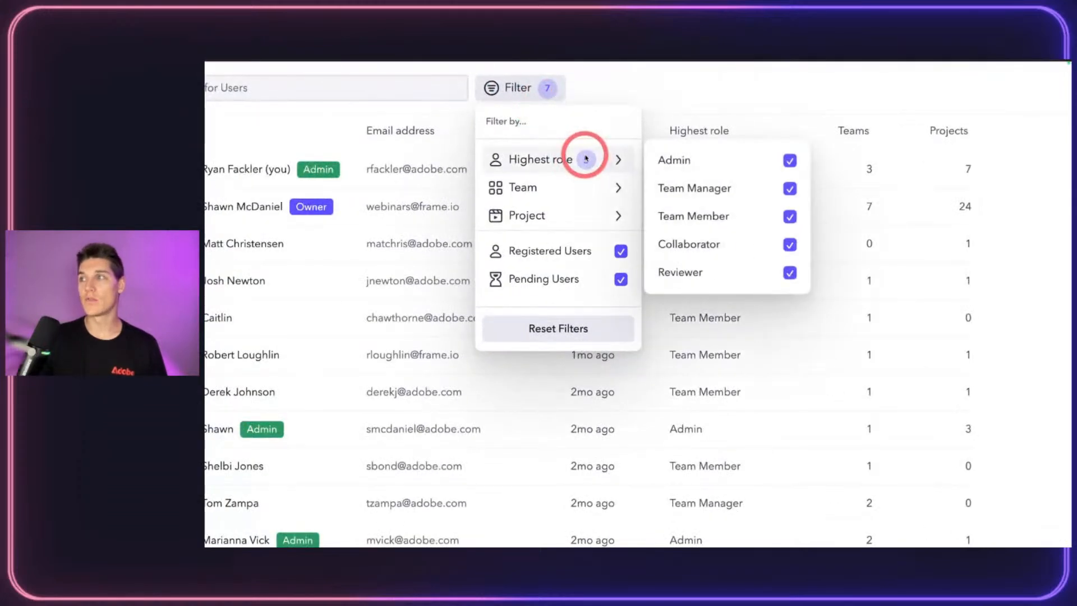
{"action": "left_click", "coordinate": [789, 162]}
{"action": "left_click", "coordinate": [790, 188]}
{"action": "left_click", "coordinate": [791, 217]}
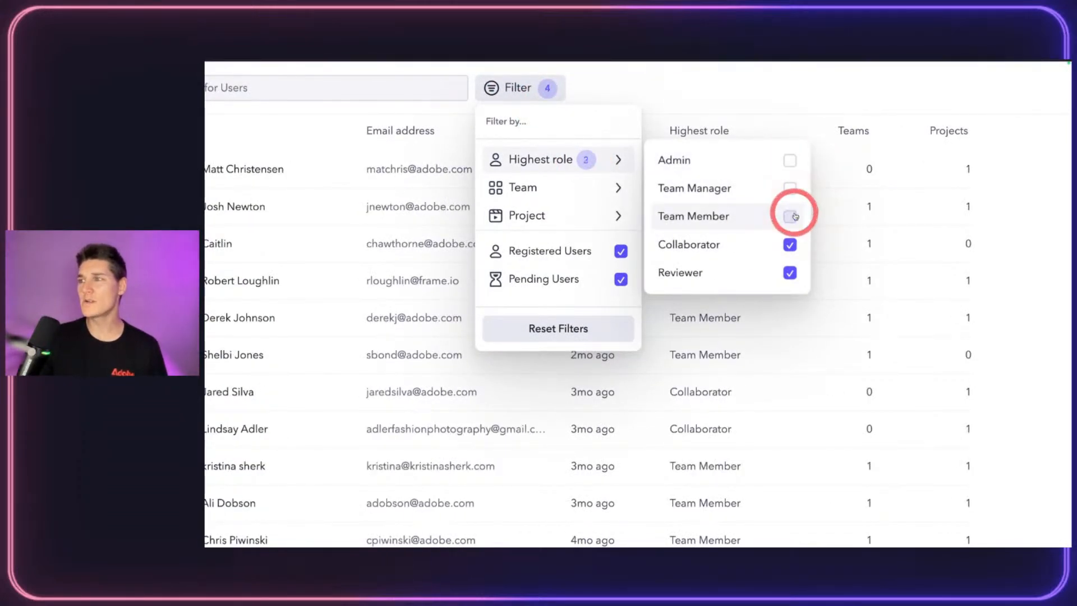
{"action": "left_click", "coordinate": [790, 273]}
Step: Try team filters: Editorial, then C2C Demos and Creative Services
{"action": "mouse_move", "coordinate": [548, 188]}
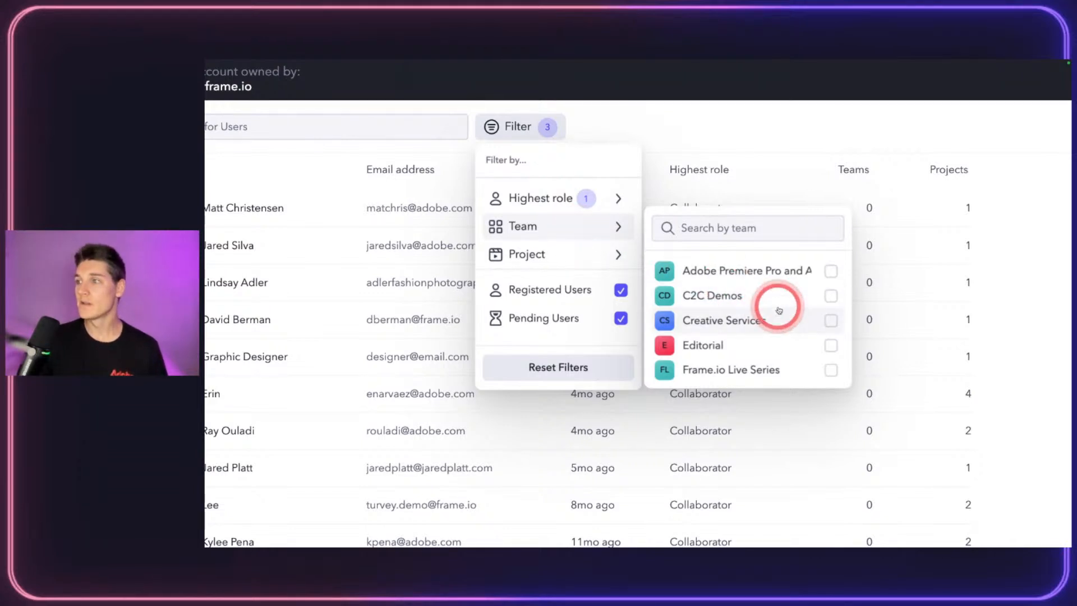
{"action": "scroll", "coordinate": [778, 310], "scroll_direction": "down", "scroll_amount": 1}
{"action": "left_click", "coordinate": [830, 307]}
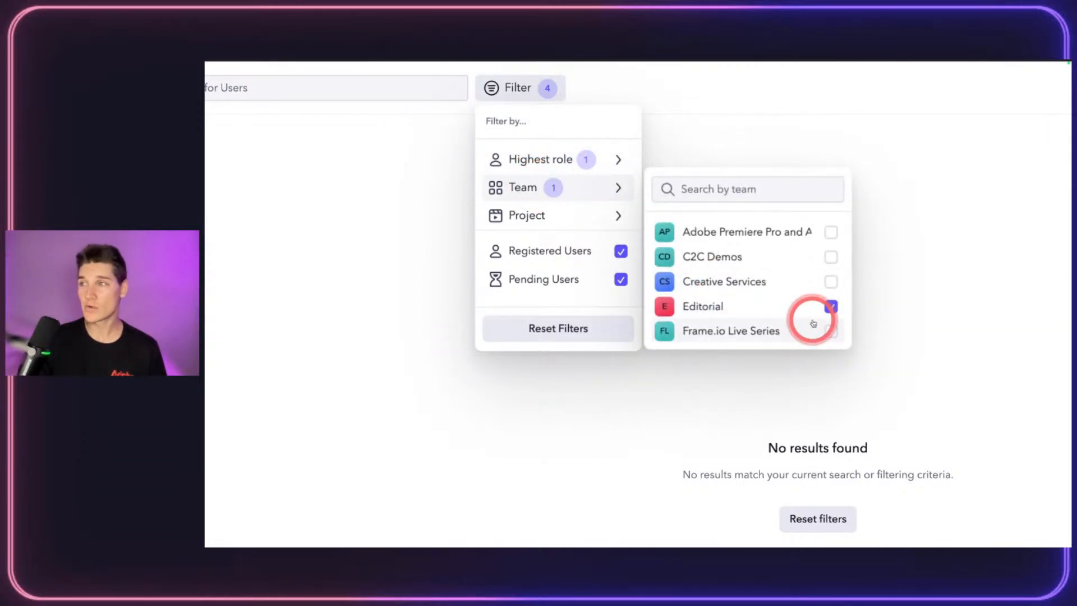
{"action": "left_click", "coordinate": [830, 306]}
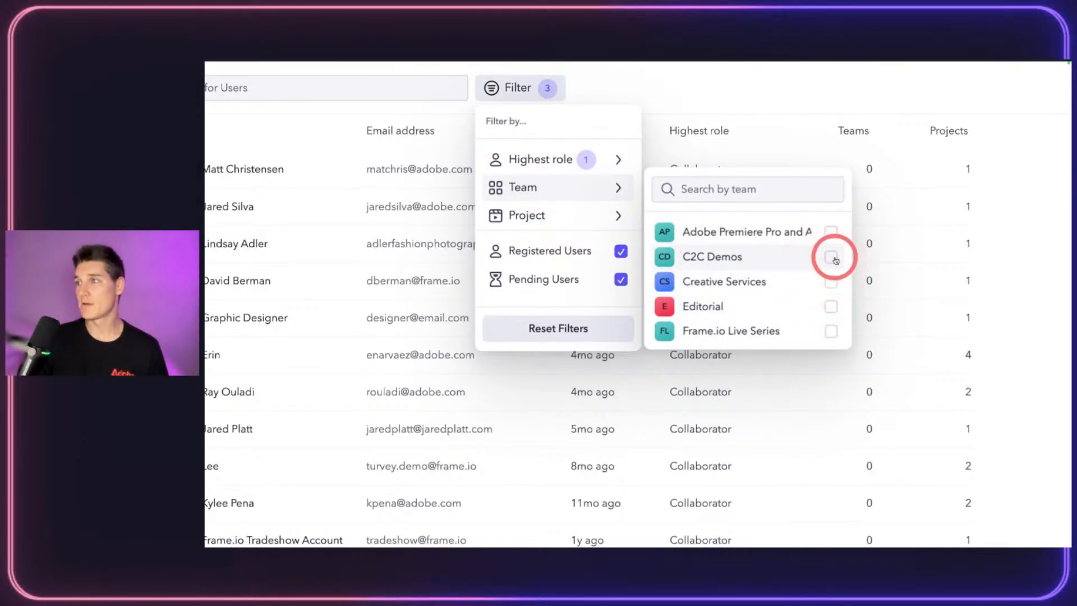
{"action": "left_click", "coordinate": [832, 281]}
Step: Clear every role and team filter and close the Filter menu
{"action": "mouse_move", "coordinate": [579, 159]}
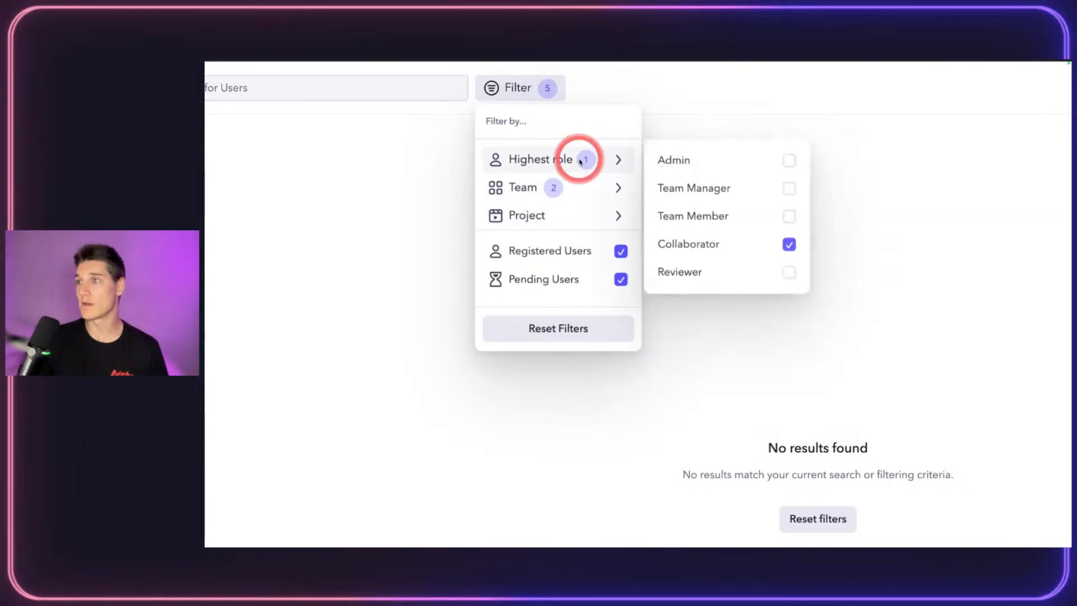
{"action": "left_click", "coordinate": [789, 217]}
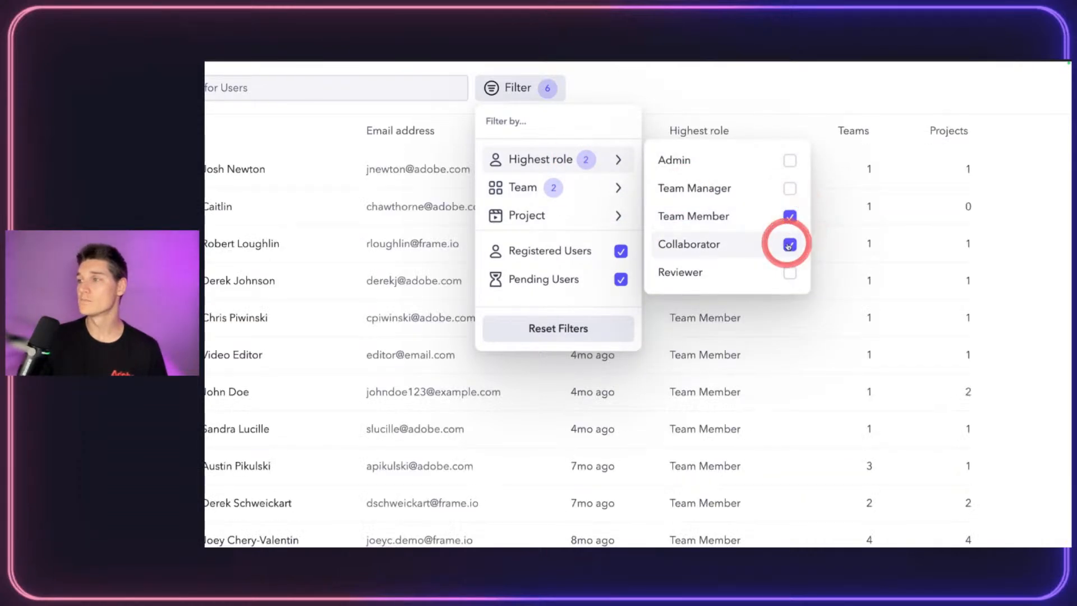
{"action": "left_click", "coordinate": [790, 244]}
{"action": "left_click", "coordinate": [792, 218]}
{"action": "mouse_move", "coordinate": [570, 189]}
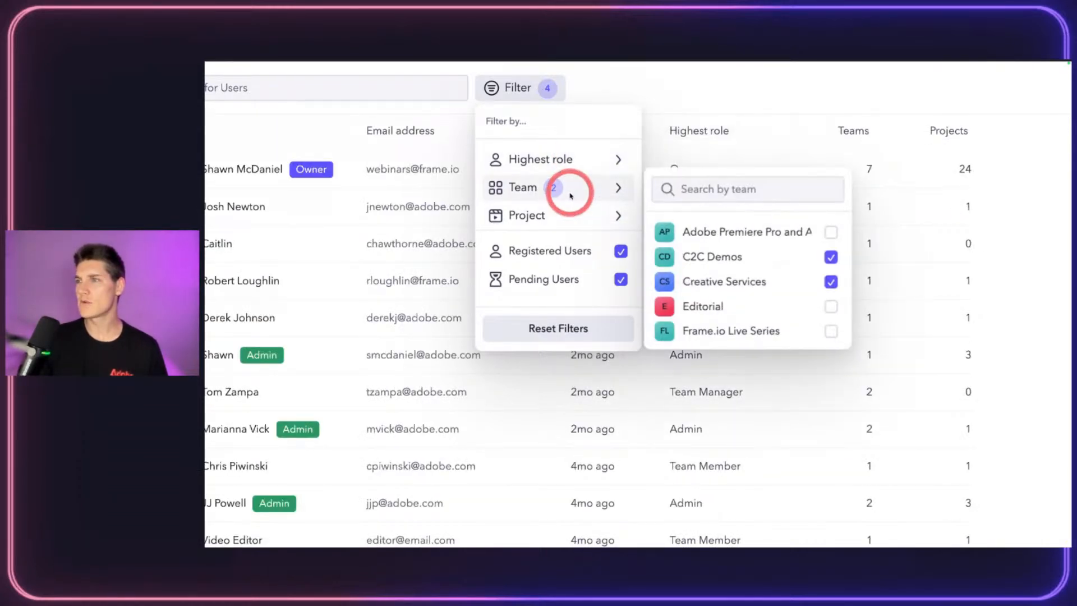
{"action": "left_click", "coordinate": [831, 257]}
{"action": "left_click", "coordinate": [832, 282]}
{"action": "left_click", "coordinate": [778, 90]}
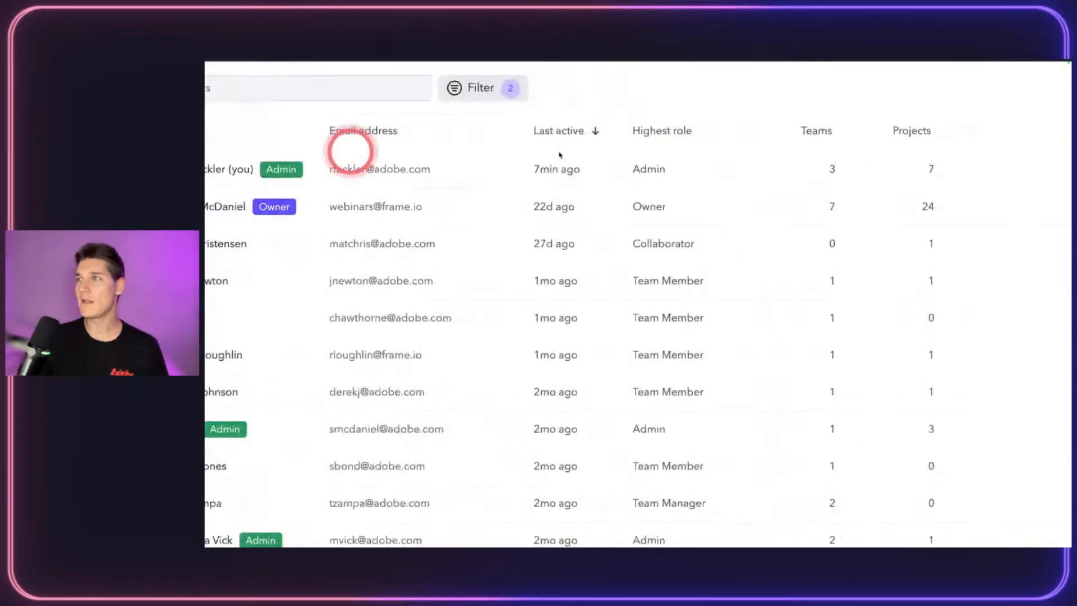
Step: Sort the Users table by highest role, descending, so the Owner and Admins come first
{"action": "left_click", "coordinate": [581, 132]}
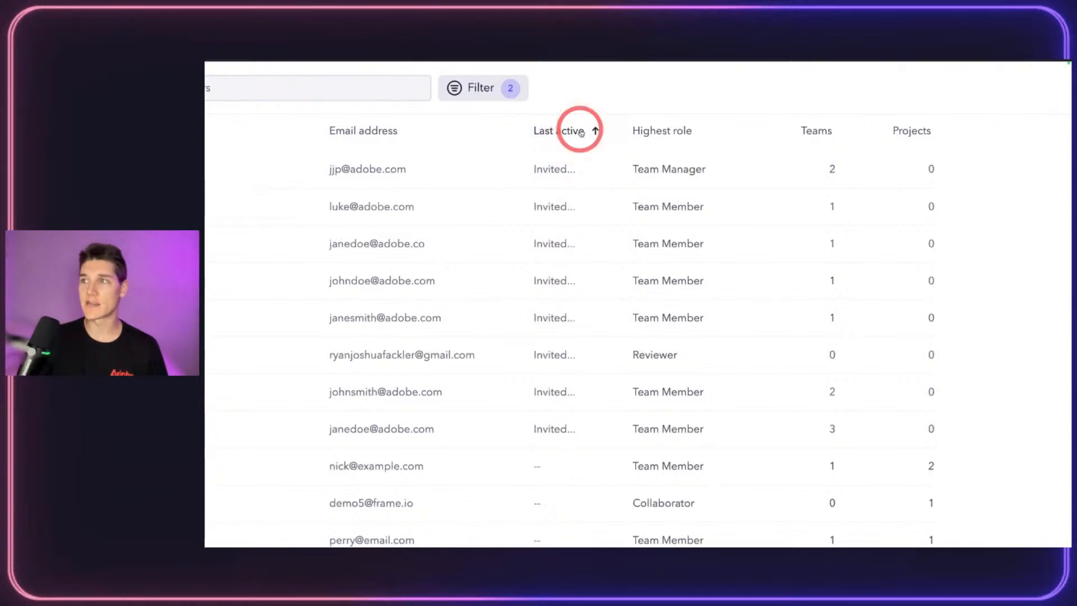
{"action": "mouse_move", "coordinate": [556, 132]}
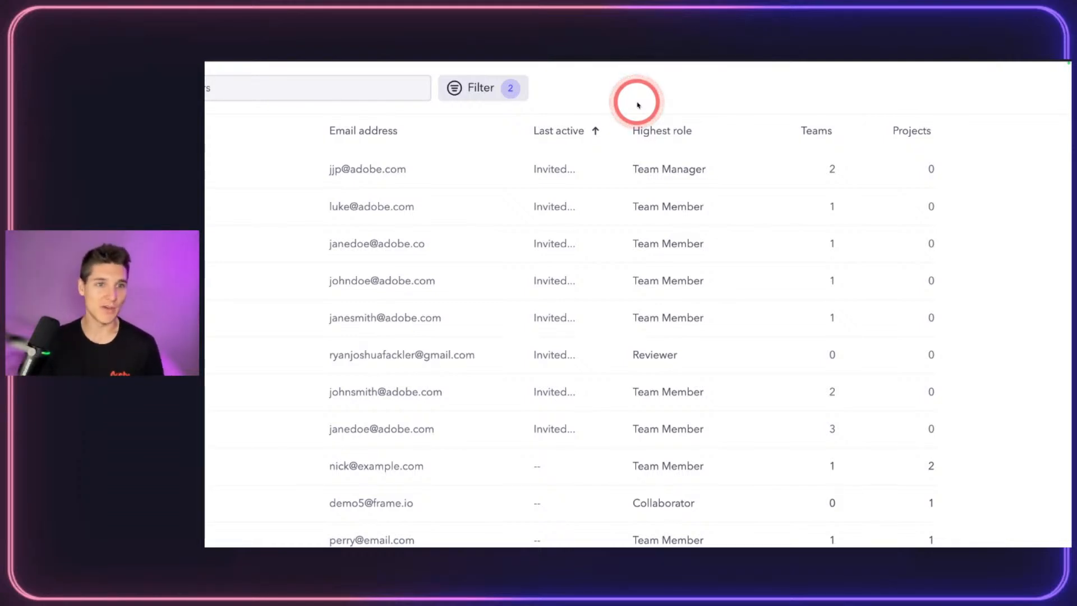
{"action": "left_click", "coordinate": [675, 118]}
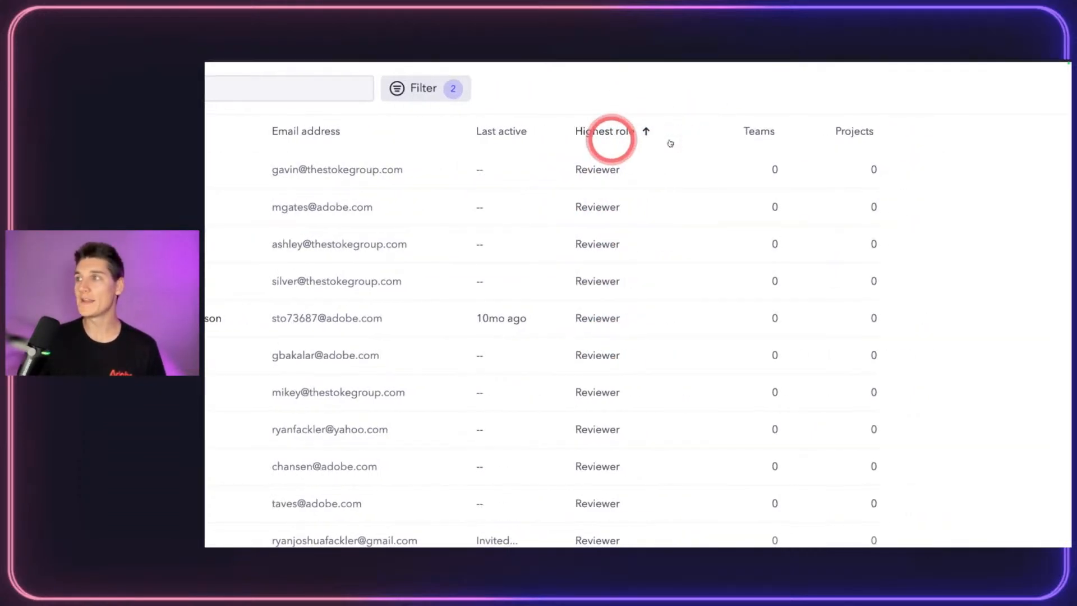
{"action": "left_click", "coordinate": [606, 135]}
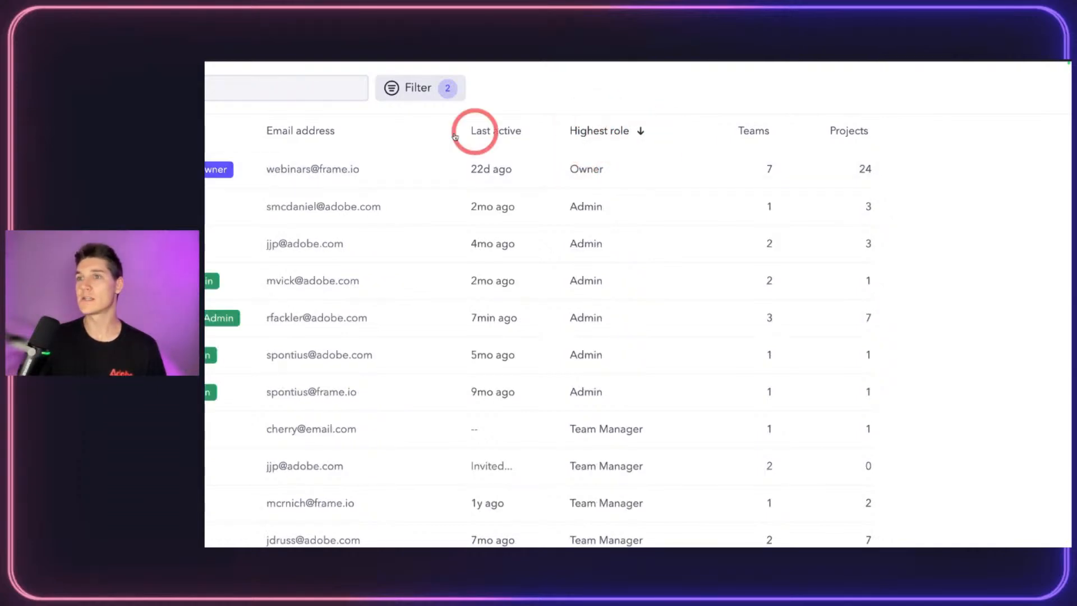
{"action": "scroll", "coordinate": [559, 154], "scroll_direction": "down", "scroll_amount": 1}
{"action": "scroll", "coordinate": [514, 326], "scroll_direction": "up", "scroll_amount": 1}
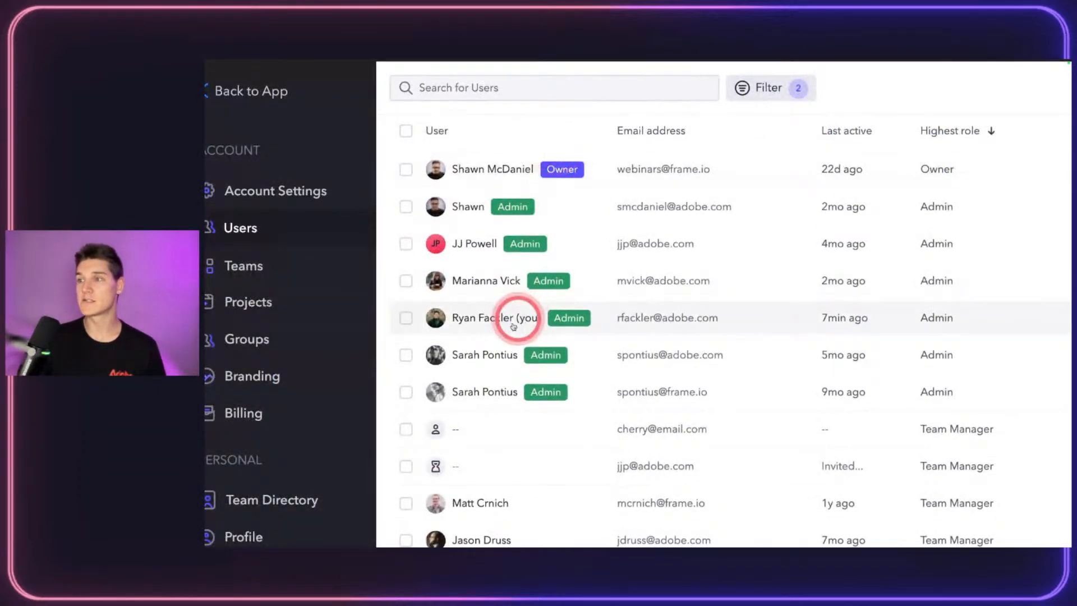
Step: Select the Owner and three admins, then re-sort by last active with invited users first
{"action": "left_click", "coordinate": [405, 318]}
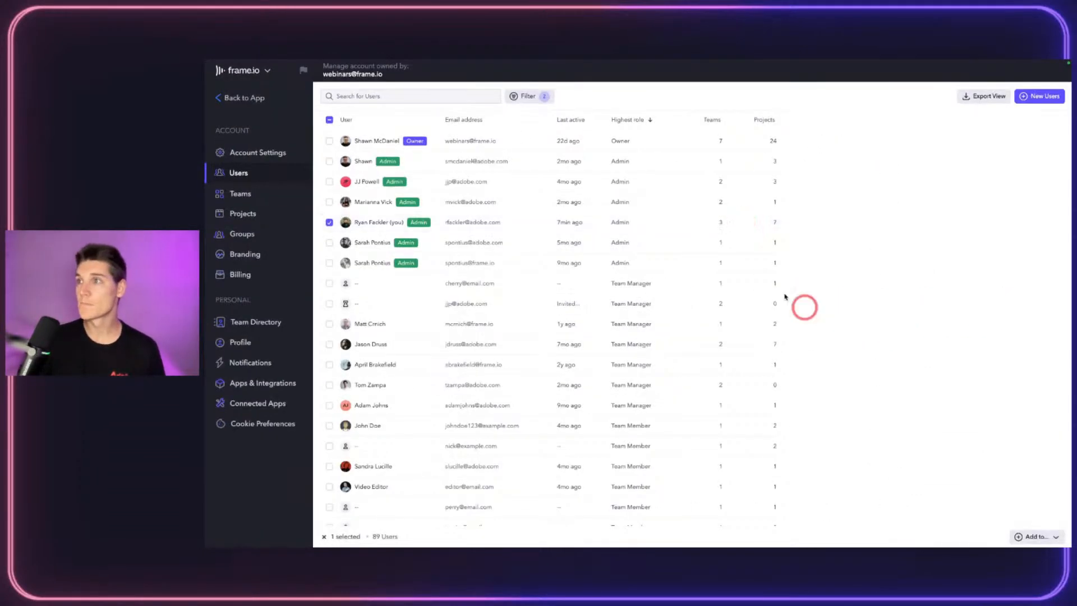
{"action": "left_click", "coordinate": [323, 536]}
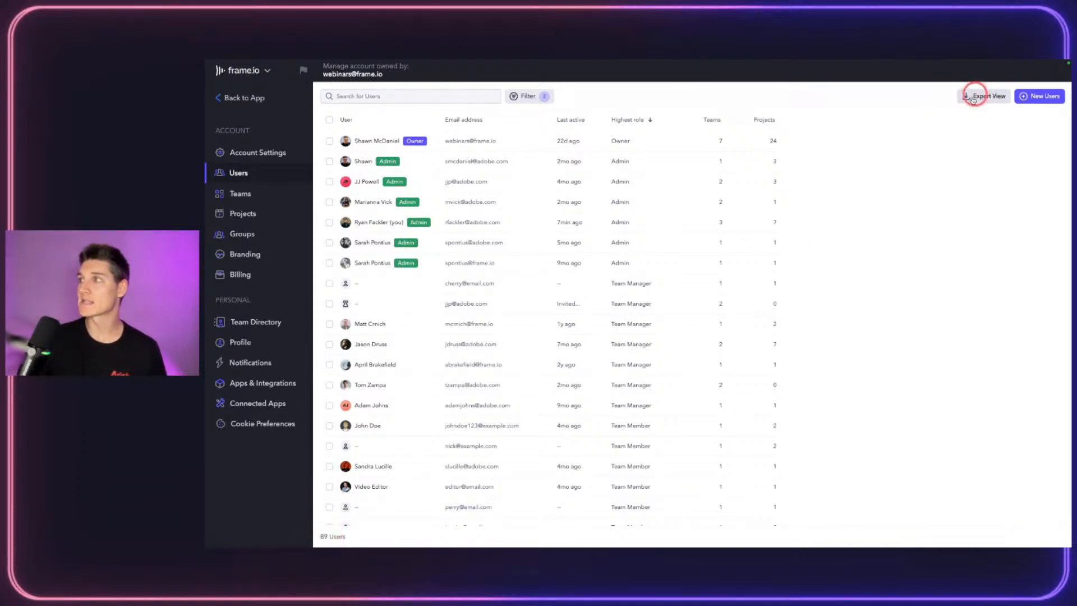
{"action": "left_click", "coordinate": [330, 141]}
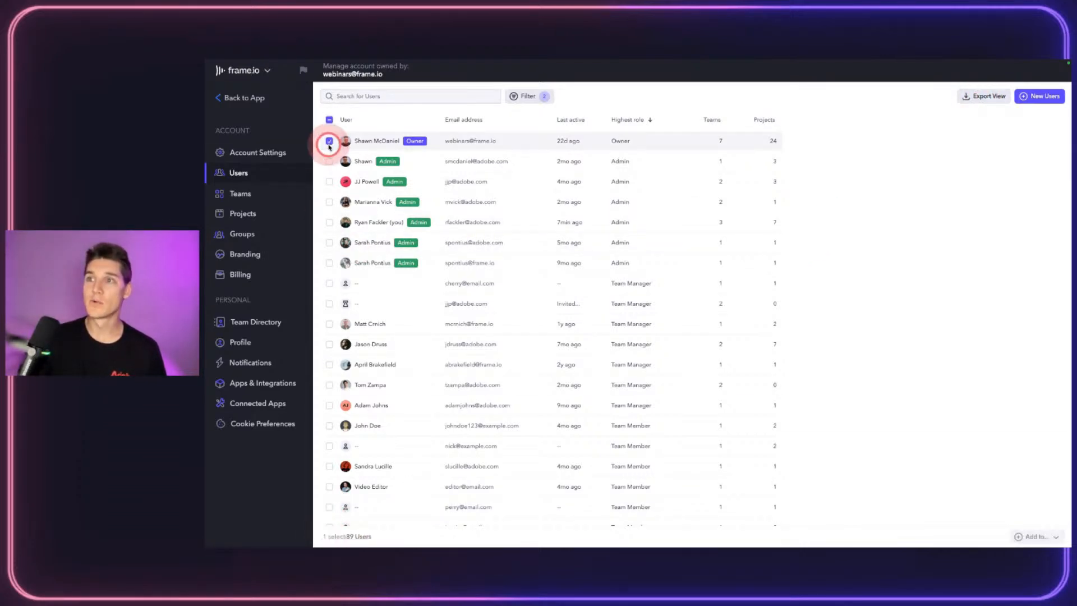
{"action": "left_click", "coordinate": [329, 161]}
{"action": "left_click", "coordinate": [330, 182]}
{"action": "left_click", "coordinate": [330, 202]}
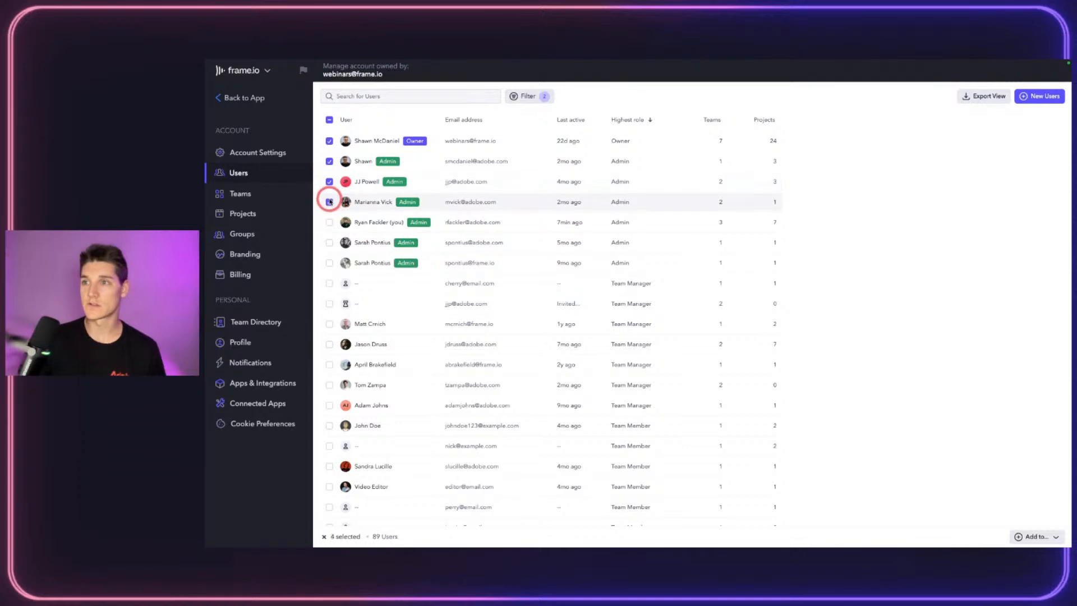
{"action": "left_click", "coordinate": [574, 127]}
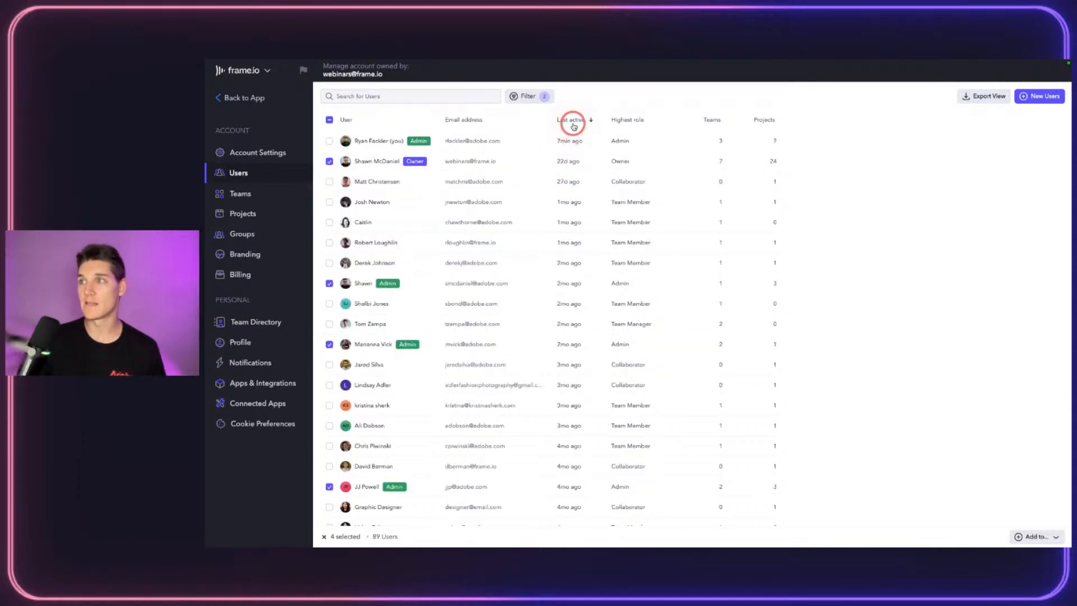
{"action": "left_click", "coordinate": [573, 121]}
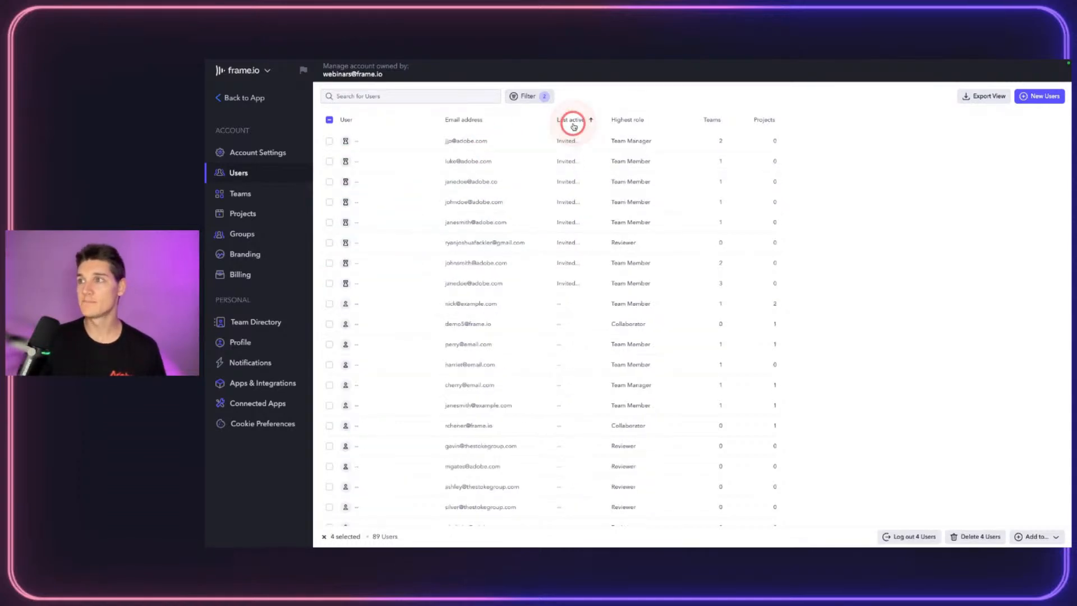
Step: Select all the invited, email-only users down the list
{"action": "left_click", "coordinate": [329, 141]}
{"action": "left_click", "coordinate": [330, 161]}
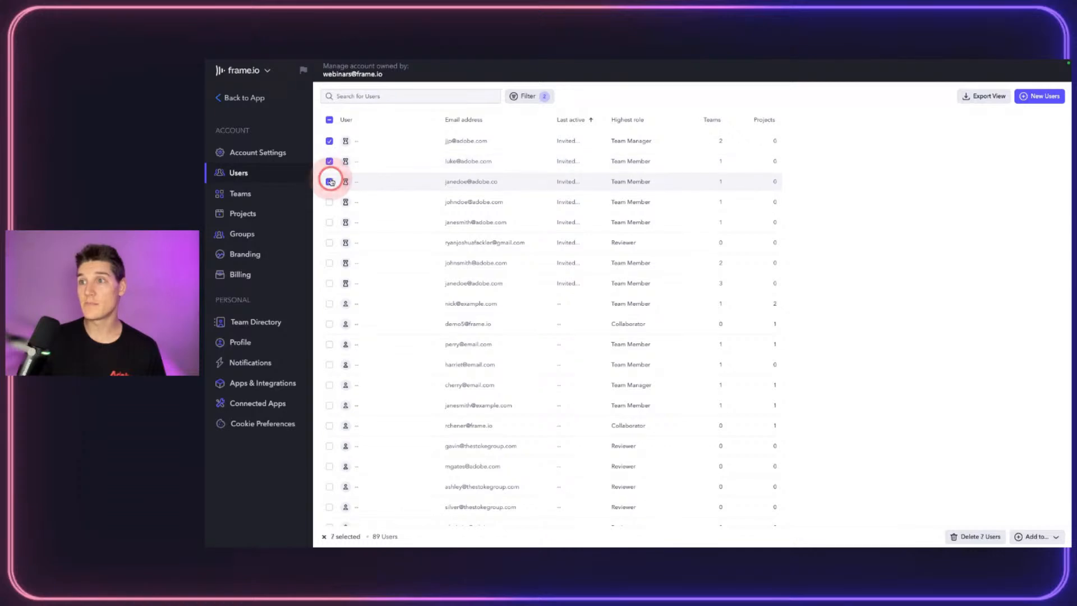
{"action": "left_click", "coordinate": [329, 181]}
{"action": "left_click", "coordinate": [330, 202]}
{"action": "left_click", "coordinate": [329, 222]}
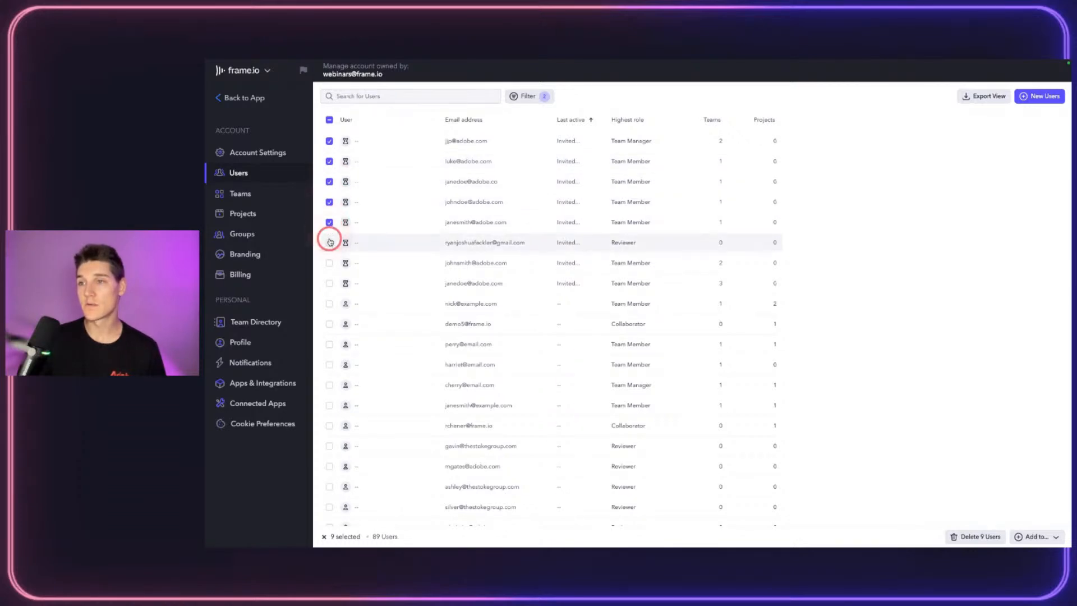
{"action": "left_click", "coordinate": [330, 243]}
{"action": "left_click", "coordinate": [329, 264]}
{"action": "left_click", "coordinate": [329, 284]}
{"action": "left_click", "coordinate": [329, 303]}
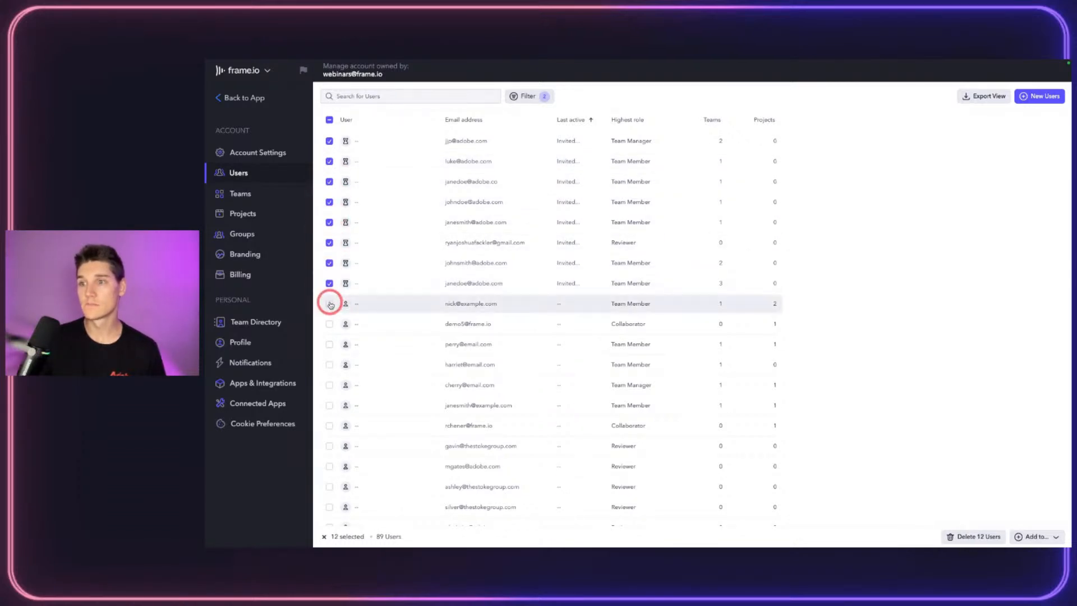
{"action": "scroll", "coordinate": [334, 337], "scroll_direction": "down", "scroll_amount": 5}
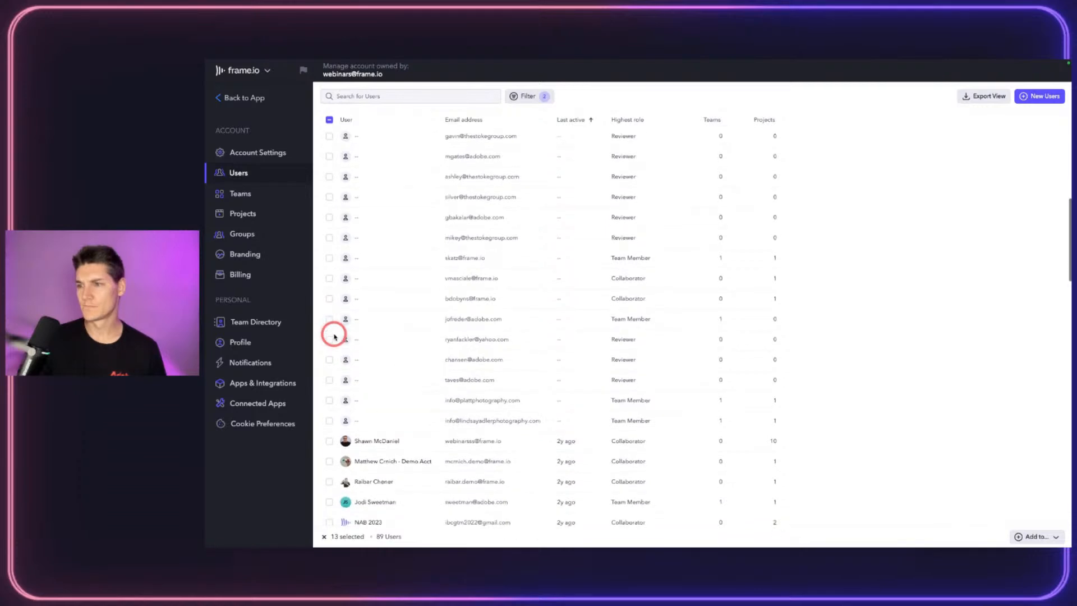
{"action": "left_click", "coordinate": [329, 422], "text": "shift"}
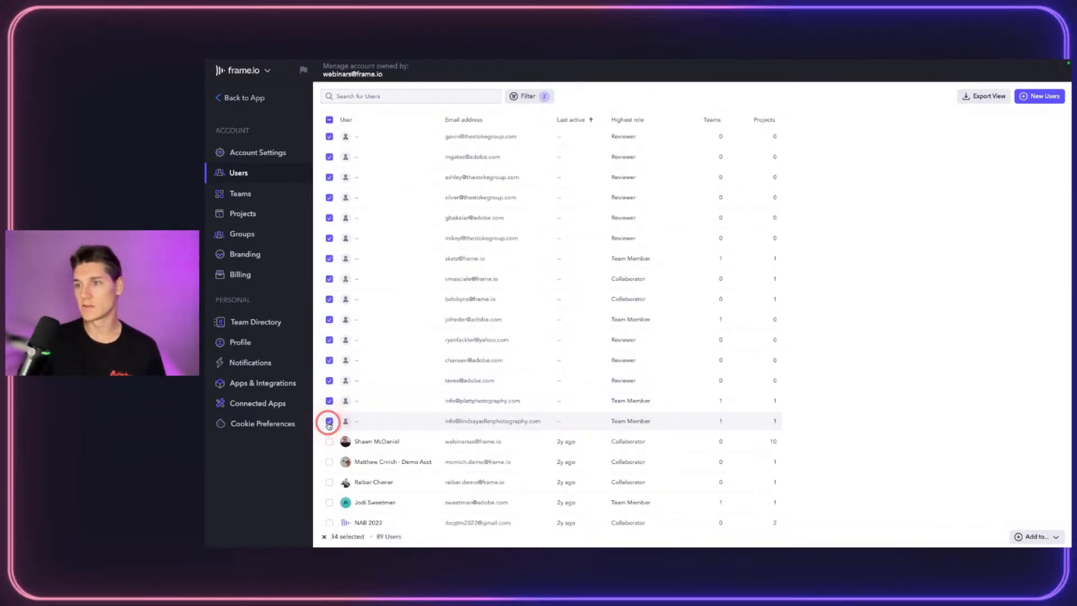
Step: Review the Add to options, clear the user selection, and return to the Teams list
{"action": "left_click", "coordinate": [1056, 537]}
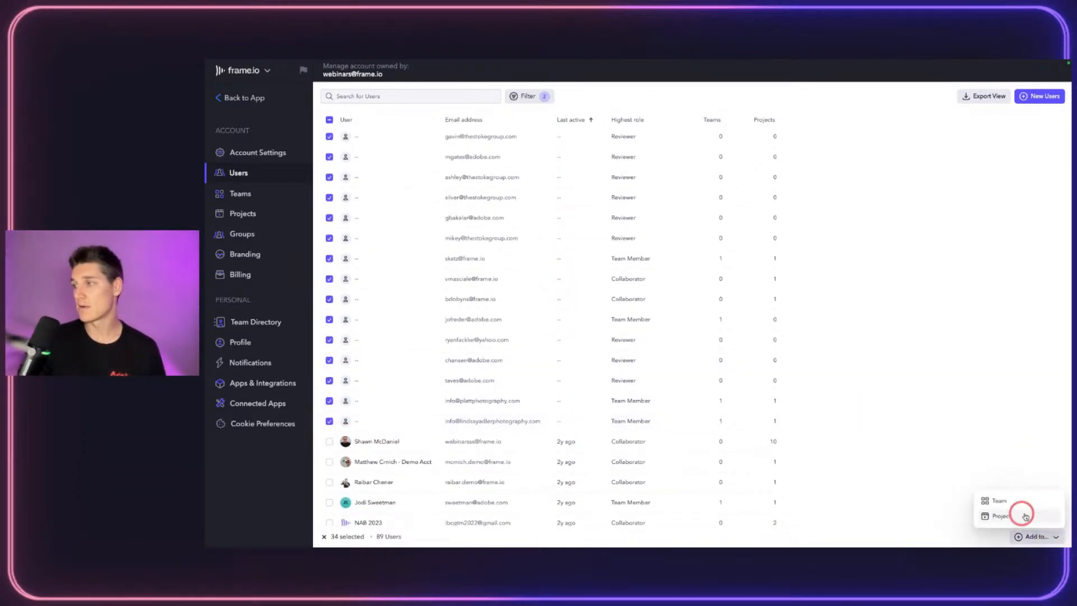
{"action": "left_click", "coordinate": [970, 423]}
{"action": "scroll", "coordinate": [538, 437], "scroll_direction": "up", "scroll_amount": 5}
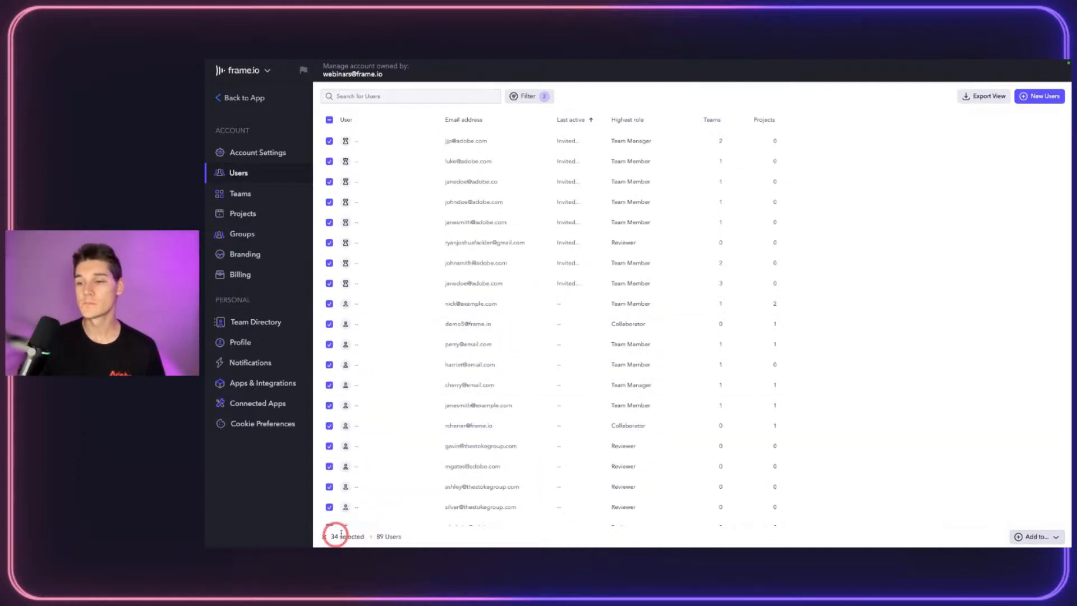
{"action": "left_click", "coordinate": [330, 120]}
{"action": "left_click", "coordinate": [252, 199]}
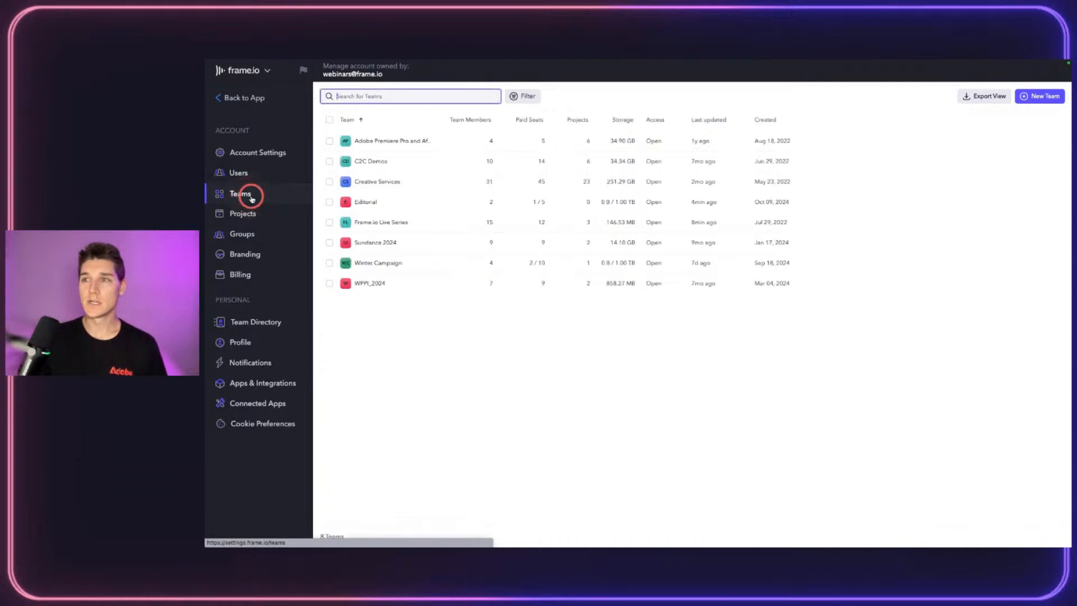
Step: Filter the Projects list by C2C Demos, clear the filter, then go to Account Settings
{"action": "left_click", "coordinate": [248, 213]}
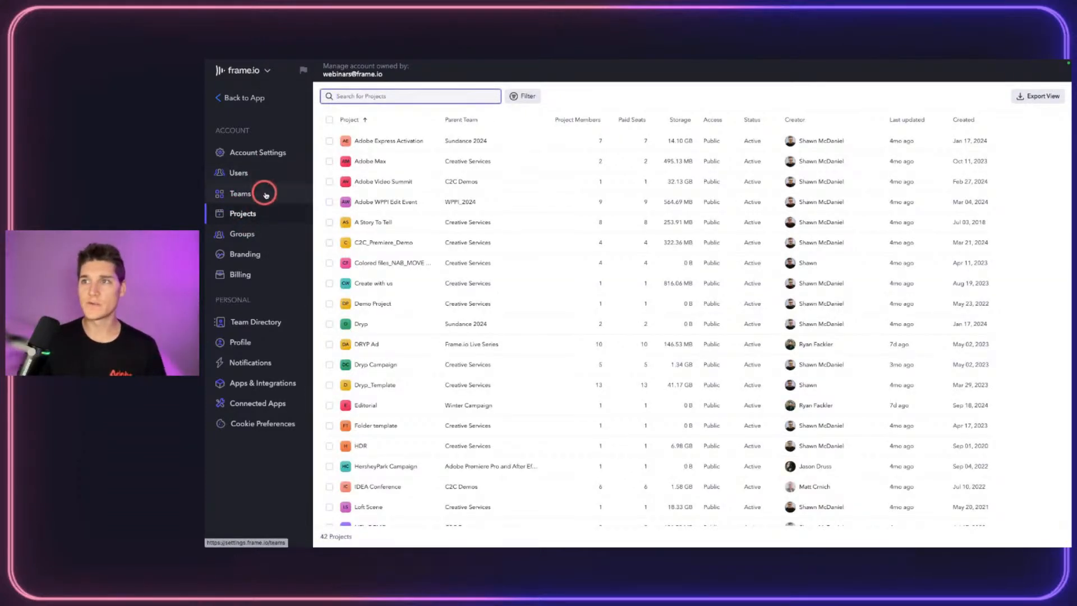
{"action": "left_click", "coordinate": [526, 104]}
{"action": "mouse_move", "coordinate": [547, 137]}
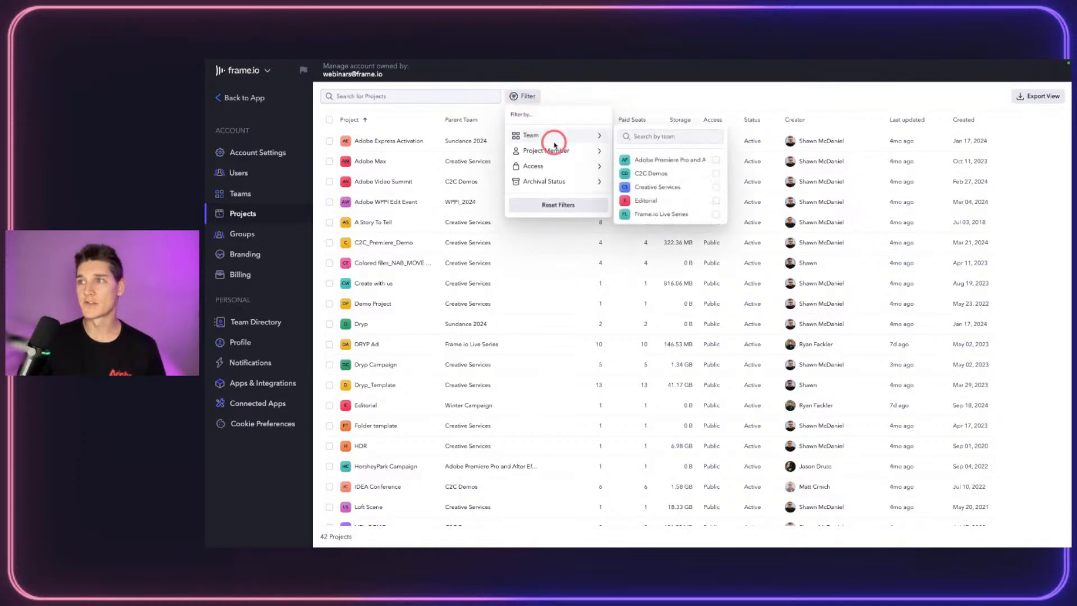
{"action": "left_click", "coordinate": [716, 175]}
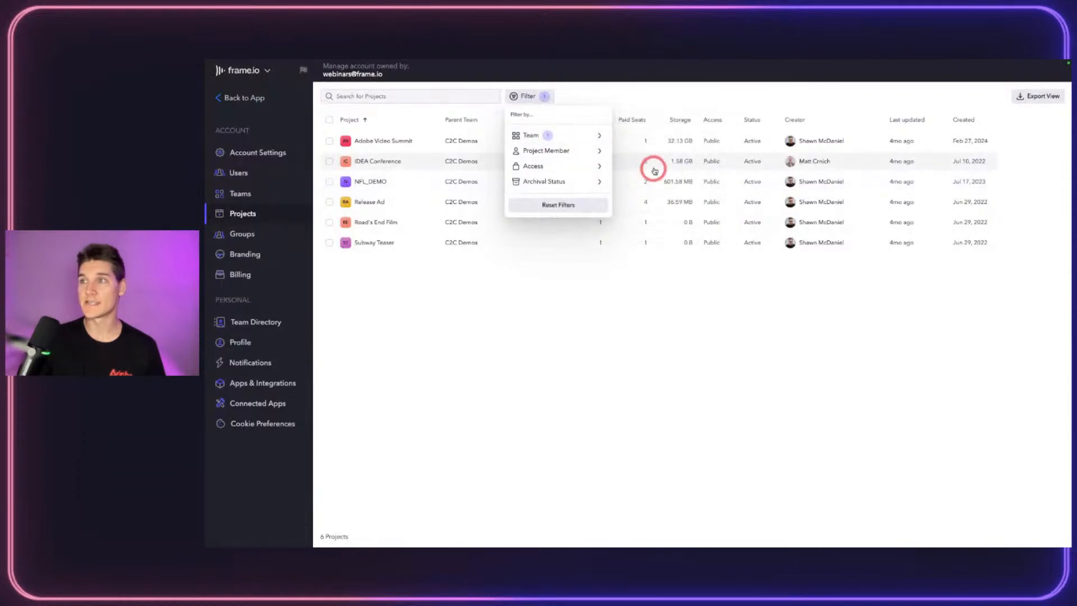
{"action": "mouse_move", "coordinate": [571, 135]}
{"action": "left_click", "coordinate": [716, 174]}
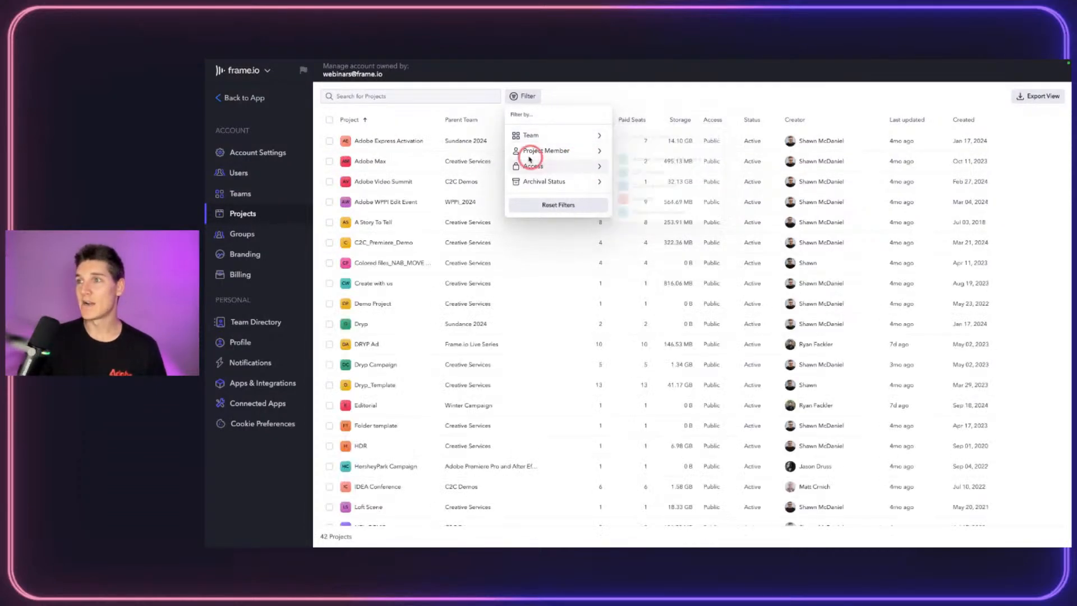
{"action": "mouse_move", "coordinate": [568, 187]}
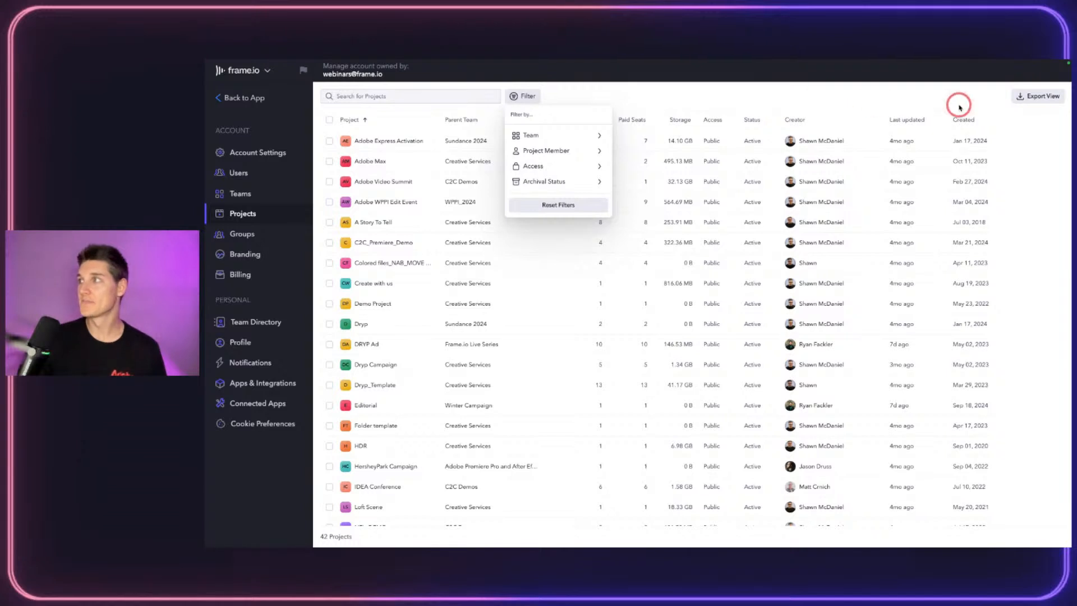
{"action": "left_click", "coordinate": [977, 88]}
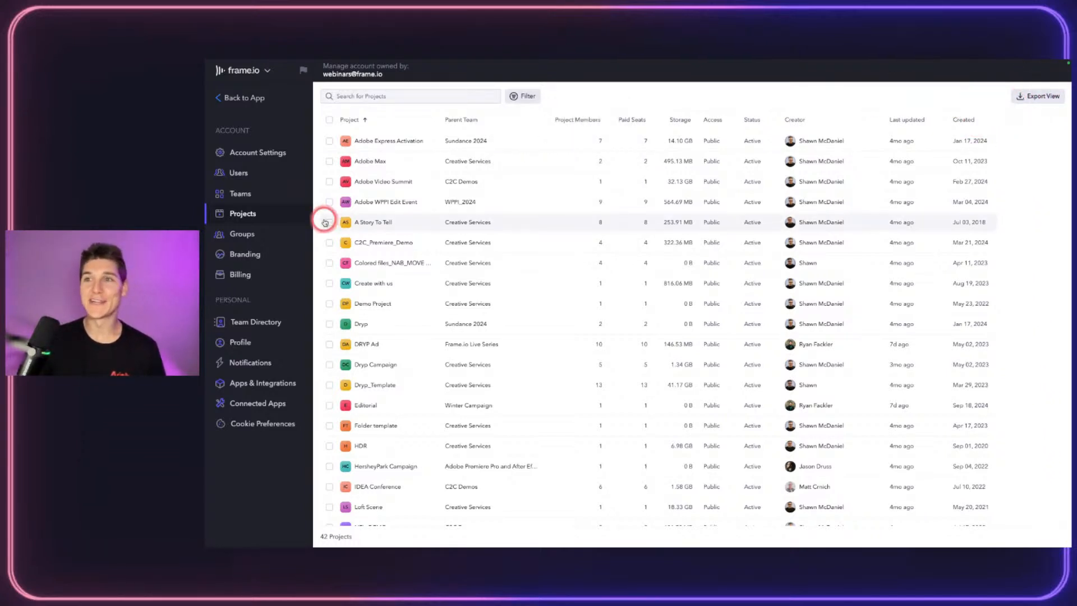
{"action": "left_click", "coordinate": [255, 213]}
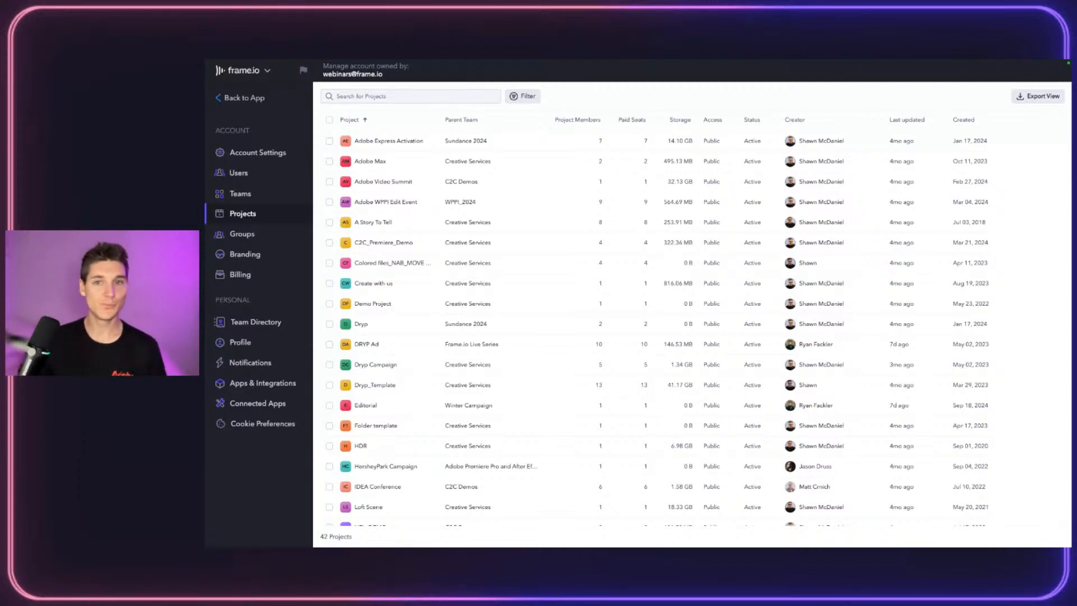
{"action": "left_click", "coordinate": [251, 156]}
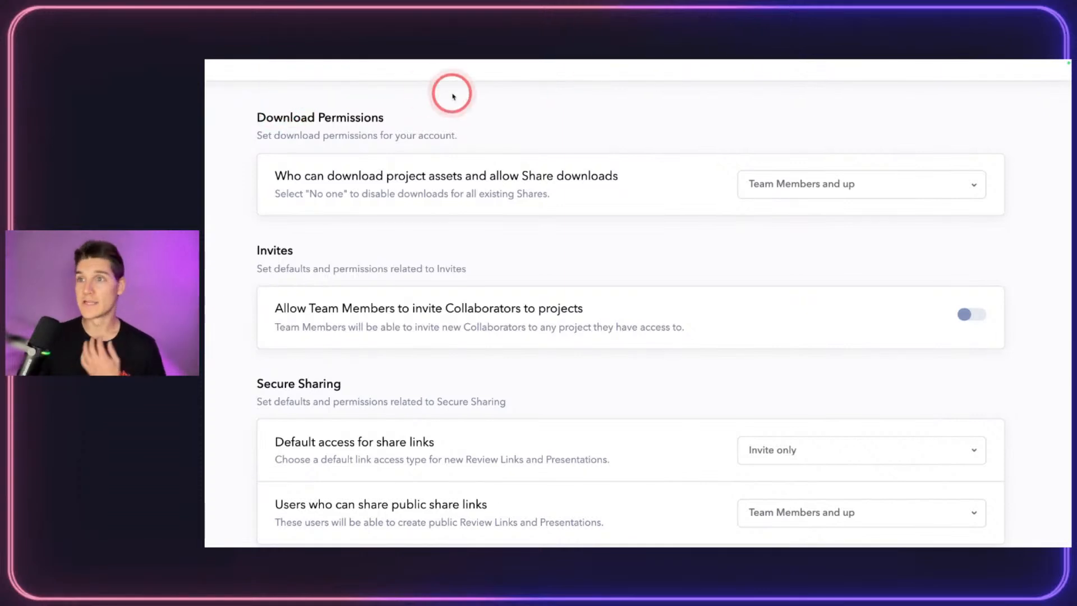
{"action": "left_click", "coordinate": [830, 187]}
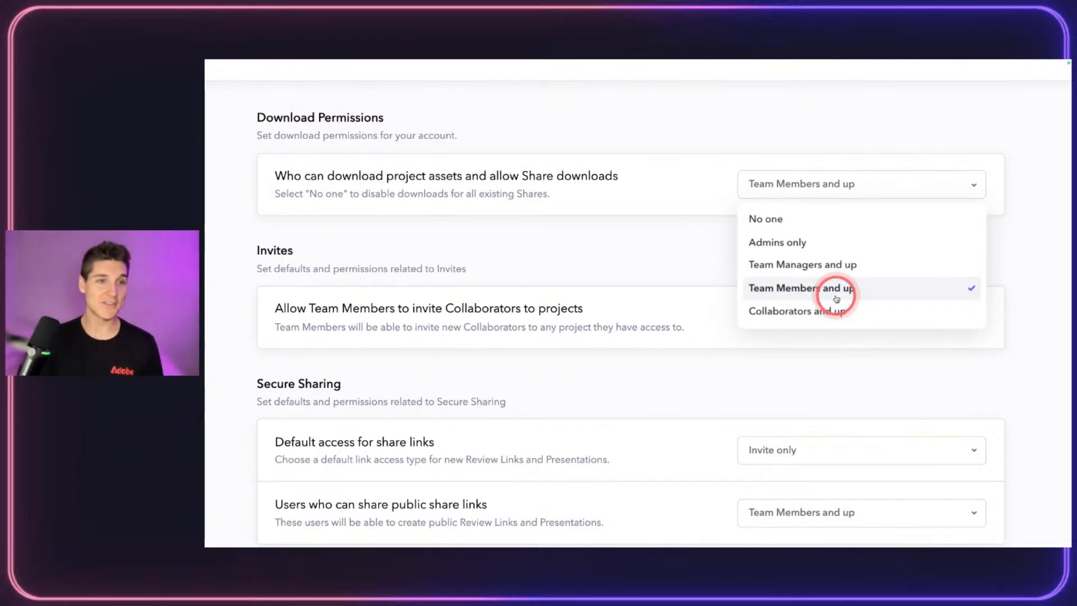
{"action": "left_click", "coordinate": [901, 307]}
{"action": "left_click", "coordinate": [897, 183]}
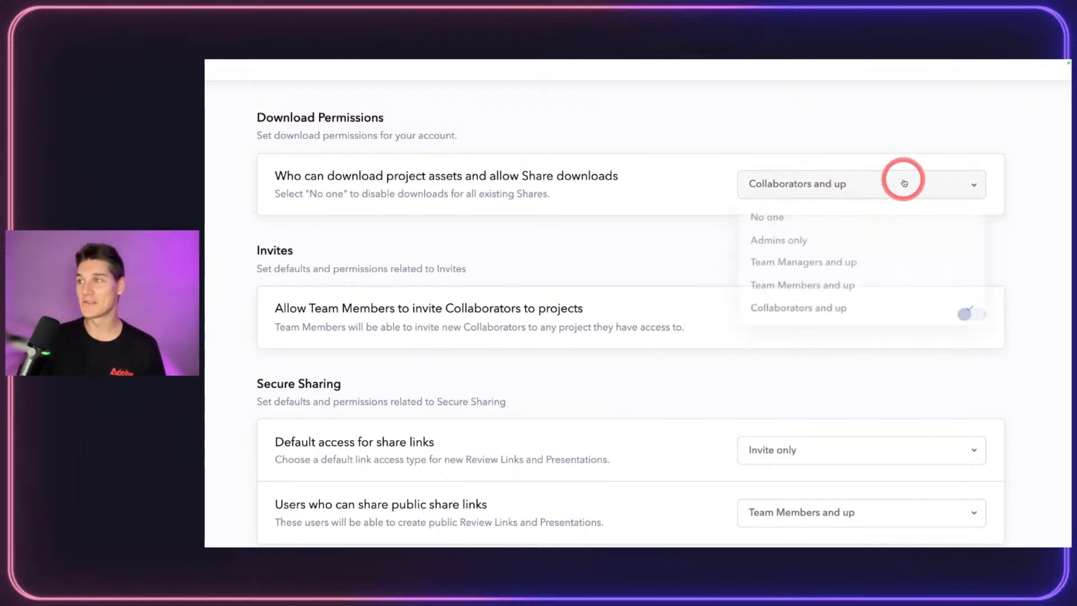
{"action": "left_click", "coordinate": [849, 321]}
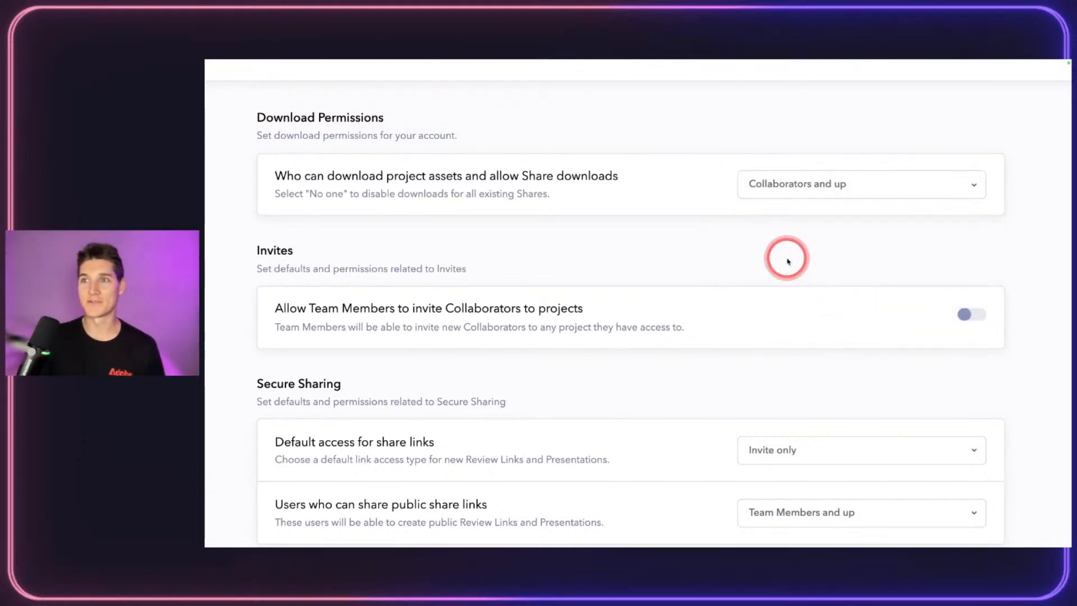
{"action": "left_click", "coordinate": [806, 183]}
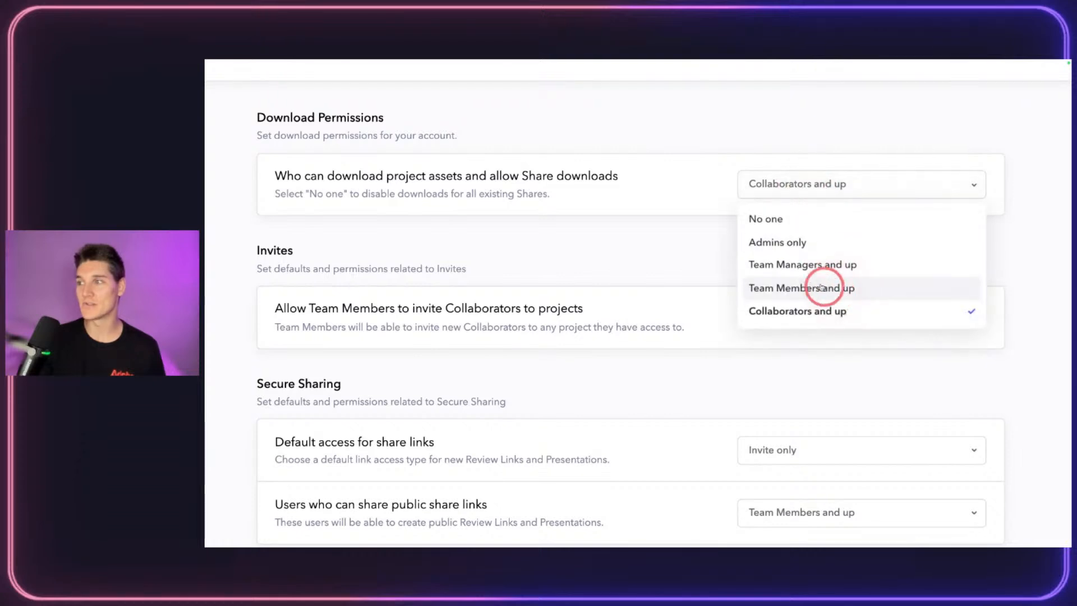
{"action": "left_click", "coordinate": [811, 287]}
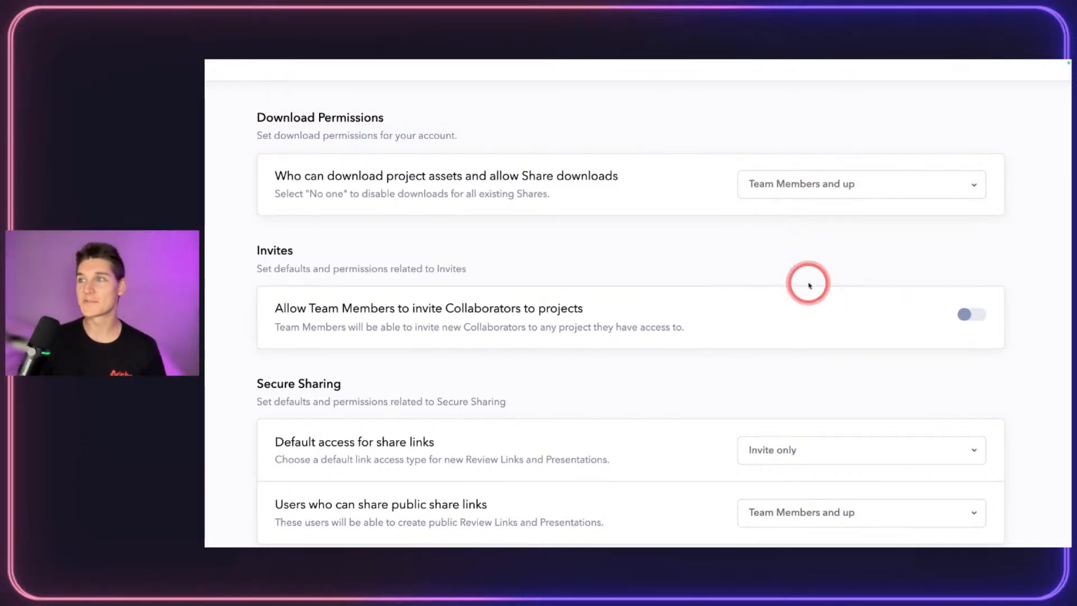
{"action": "scroll", "coordinate": [740, 213], "scroll_direction": "down", "scroll_amount": 2}
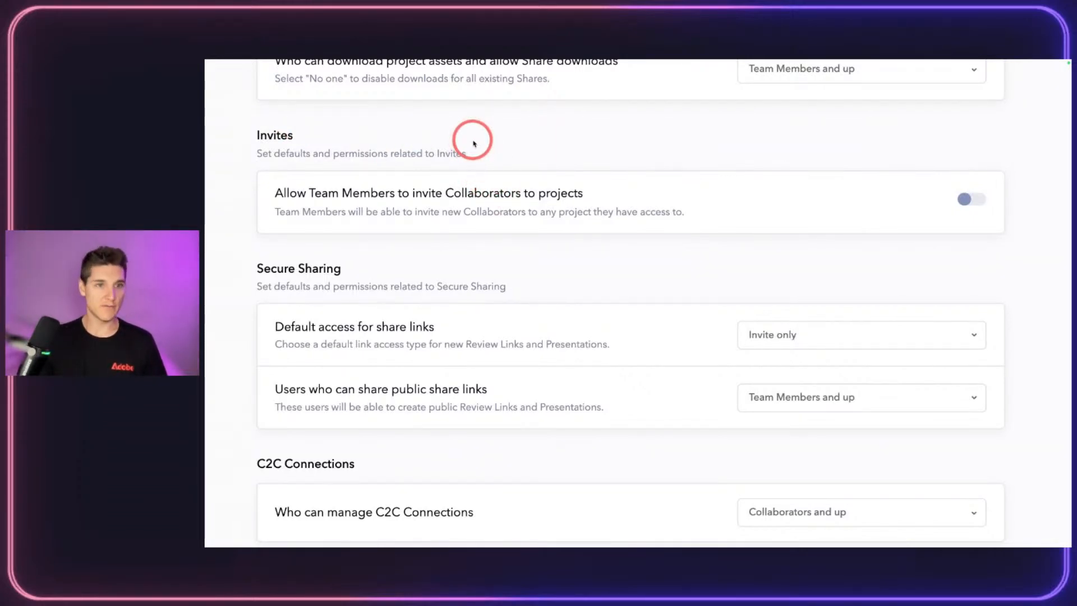
{"action": "left_click", "coordinate": [981, 203]}
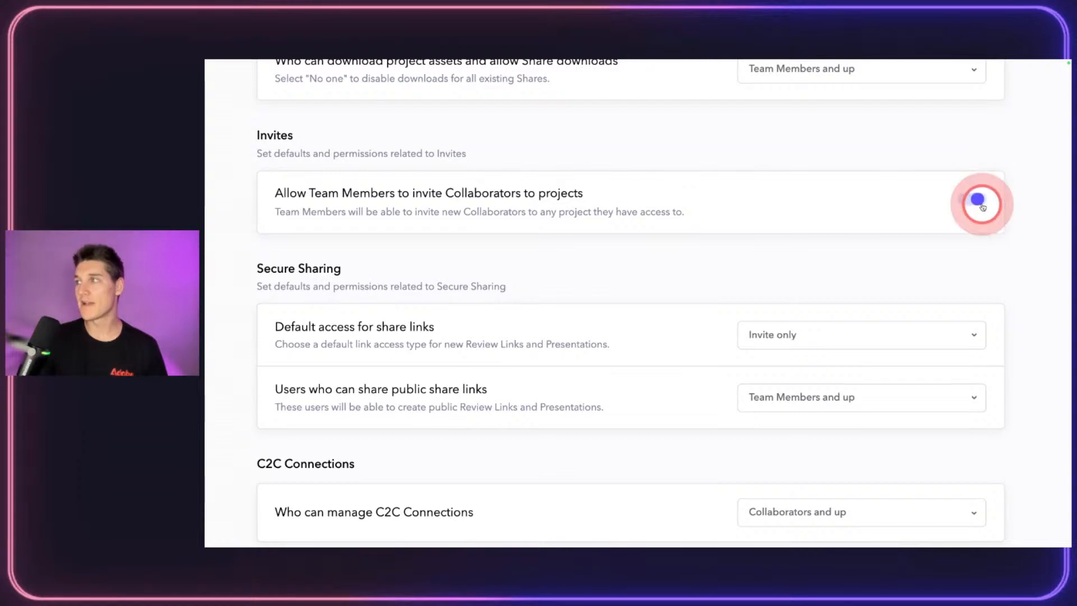
{"action": "left_click", "coordinate": [972, 200]}
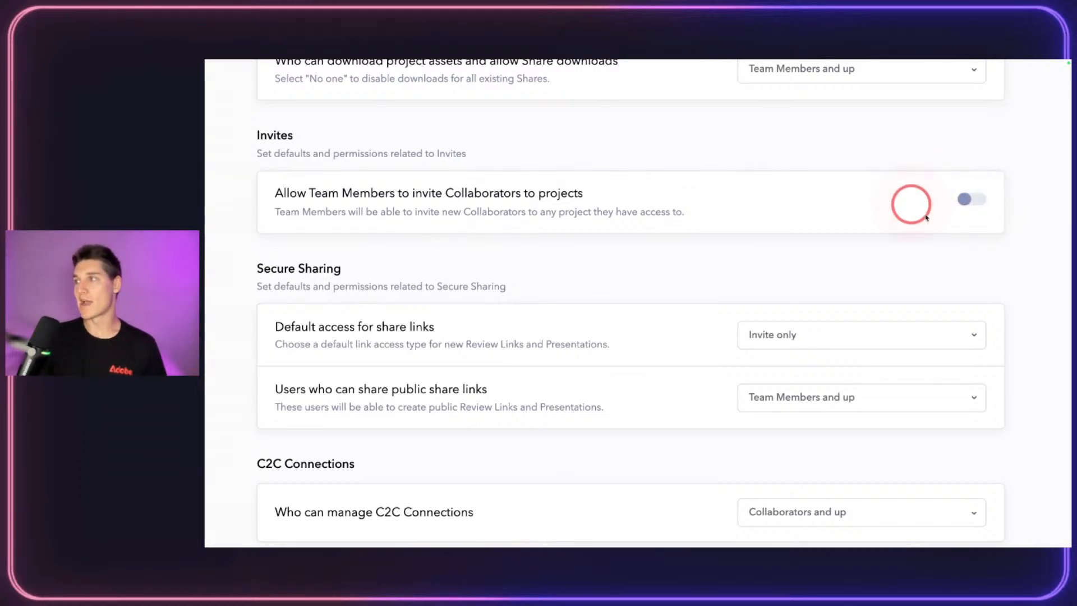
{"action": "left_click", "coordinate": [963, 198]}
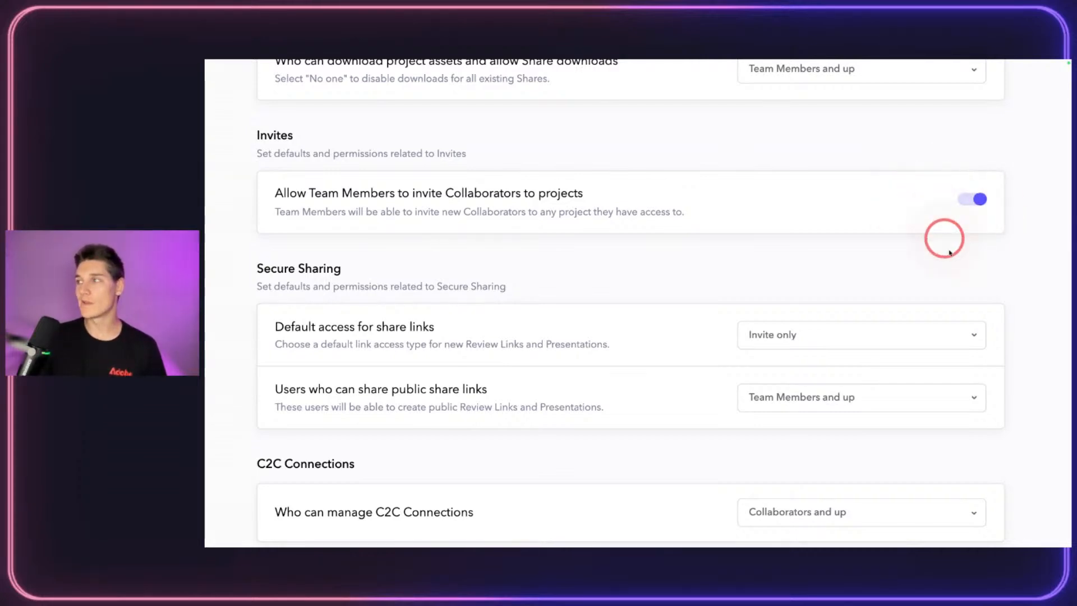
{"action": "left_click", "coordinate": [975, 201]}
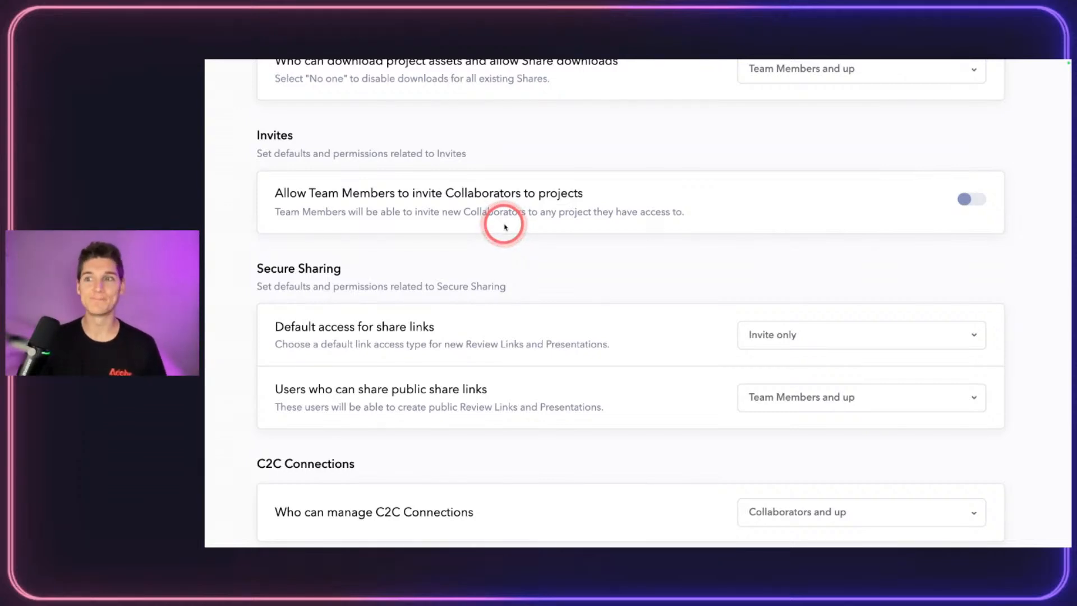
{"action": "scroll", "coordinate": [505, 224], "scroll_direction": "down", "scroll_amount": 3}
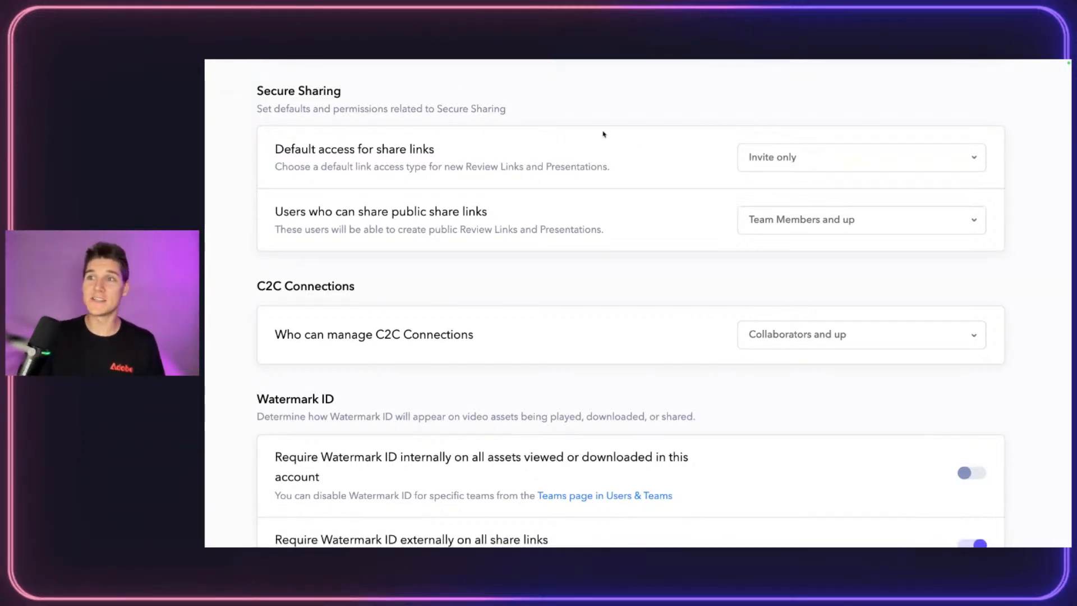
{"action": "scroll", "coordinate": [486, 259], "scroll_direction": "down", "scroll_amount": 1}
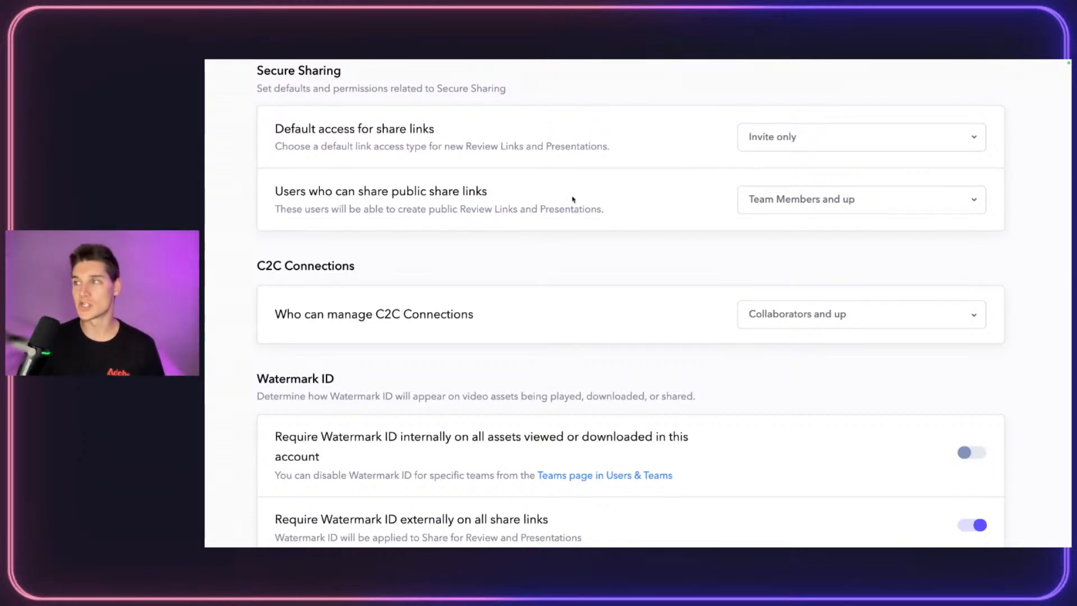
{"action": "scroll", "coordinate": [572, 200], "scroll_direction": "down", "scroll_amount": 2}
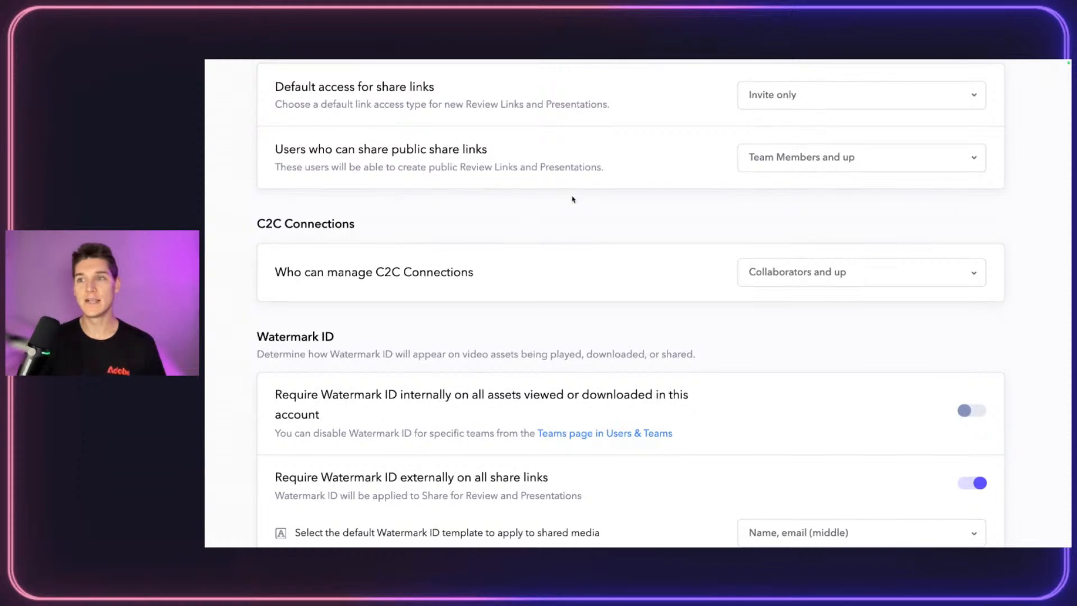
{"action": "scroll", "coordinate": [573, 200], "scroll_direction": "down", "scroll_amount": 1}
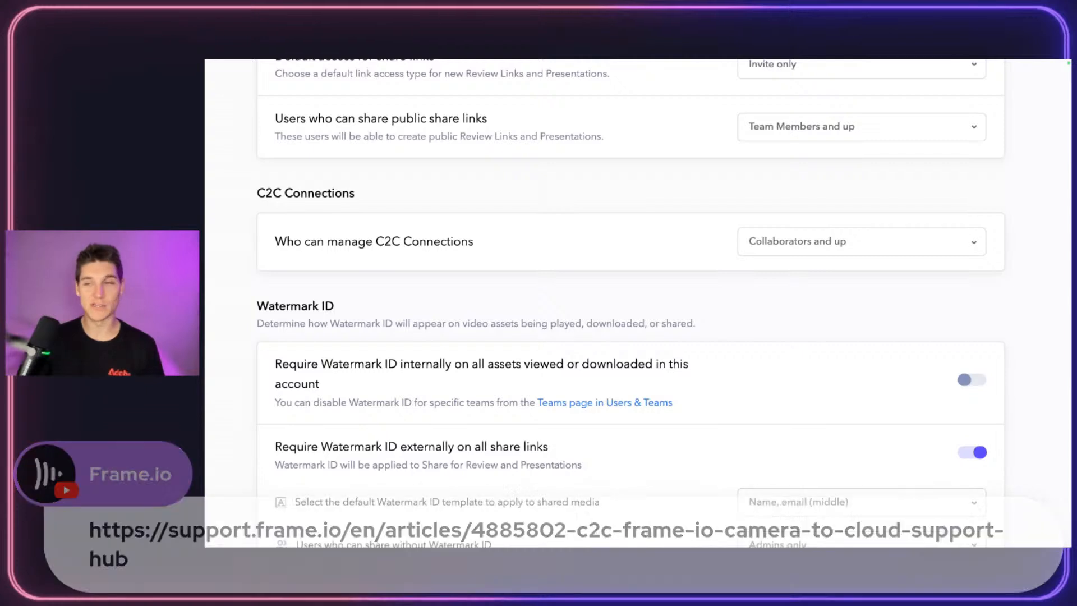
{"action": "left_click", "coordinate": [814, 240]}
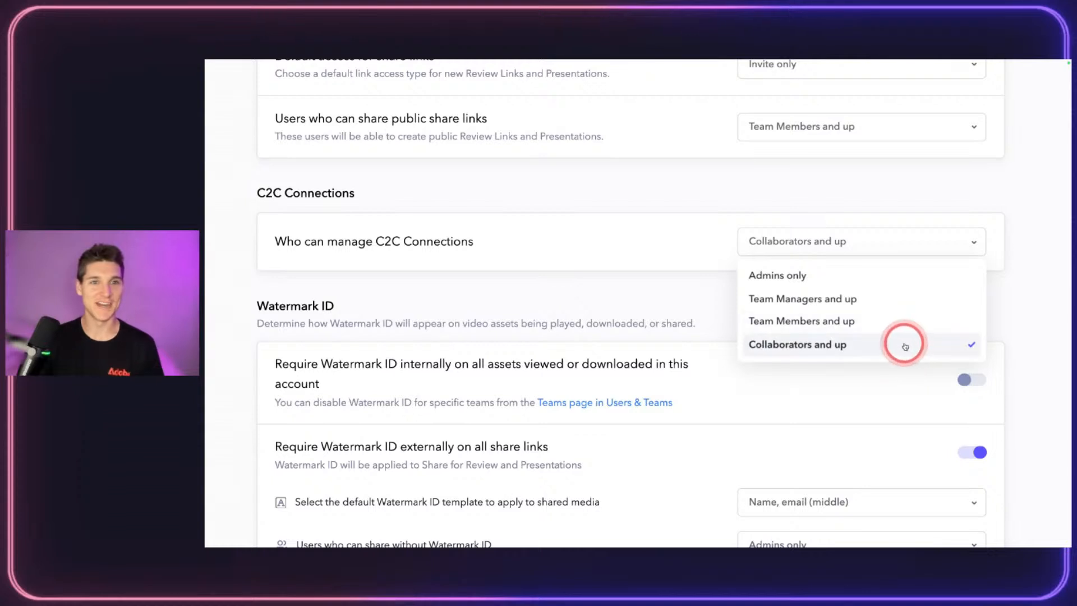
{"action": "left_click", "coordinate": [791, 284]}
{"action": "left_click", "coordinate": [834, 239]}
{"action": "left_click", "coordinate": [830, 344]}
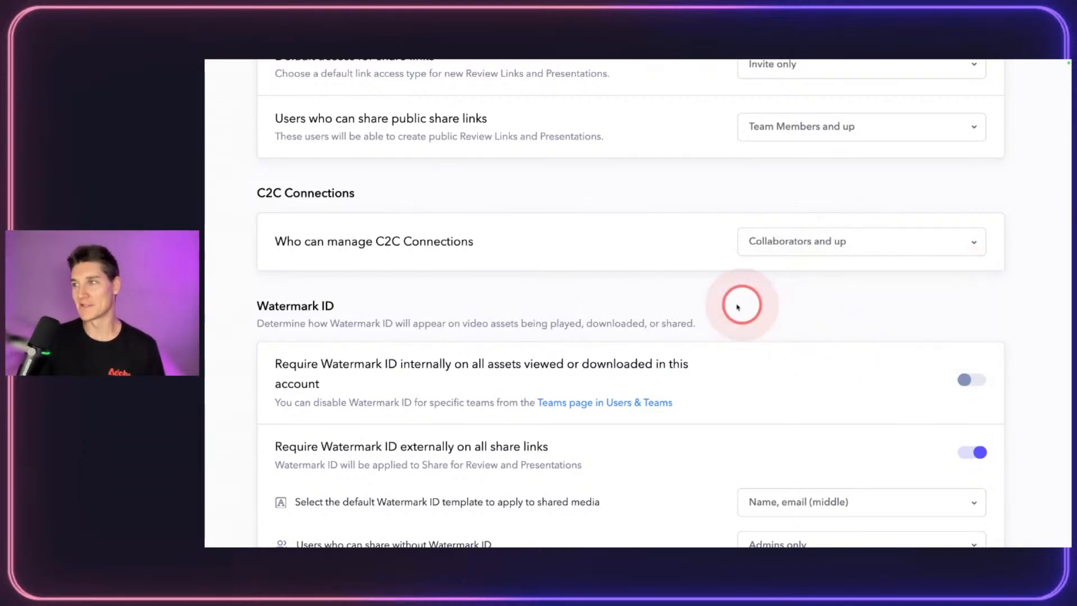
{"action": "scroll", "coordinate": [611, 286], "scroll_direction": "down", "scroll_amount": 2}
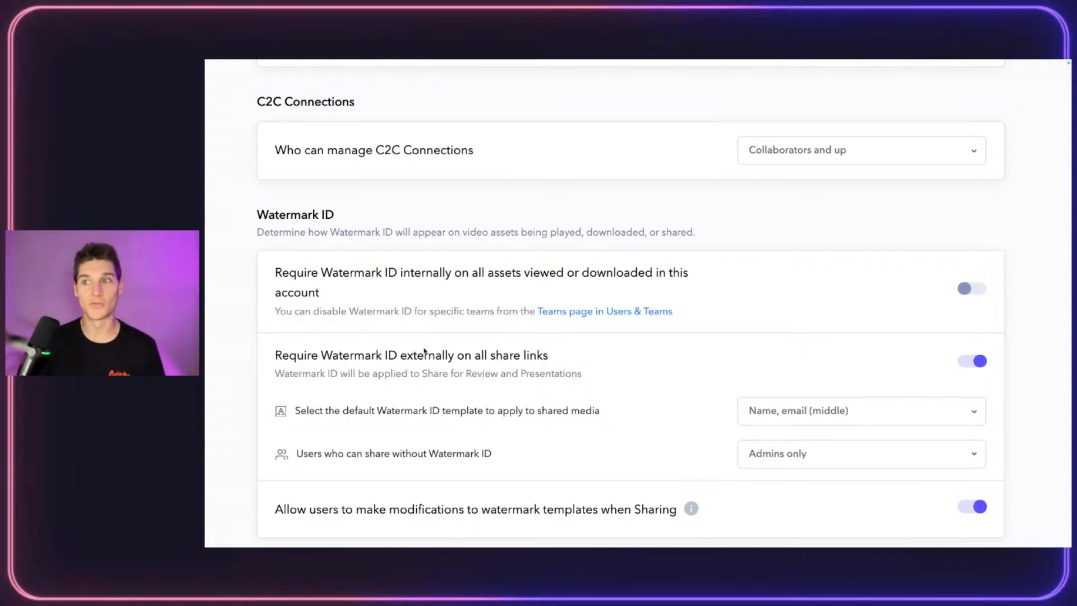
{"action": "scroll", "coordinate": [543, 273], "scroll_direction": "down", "scroll_amount": 1}
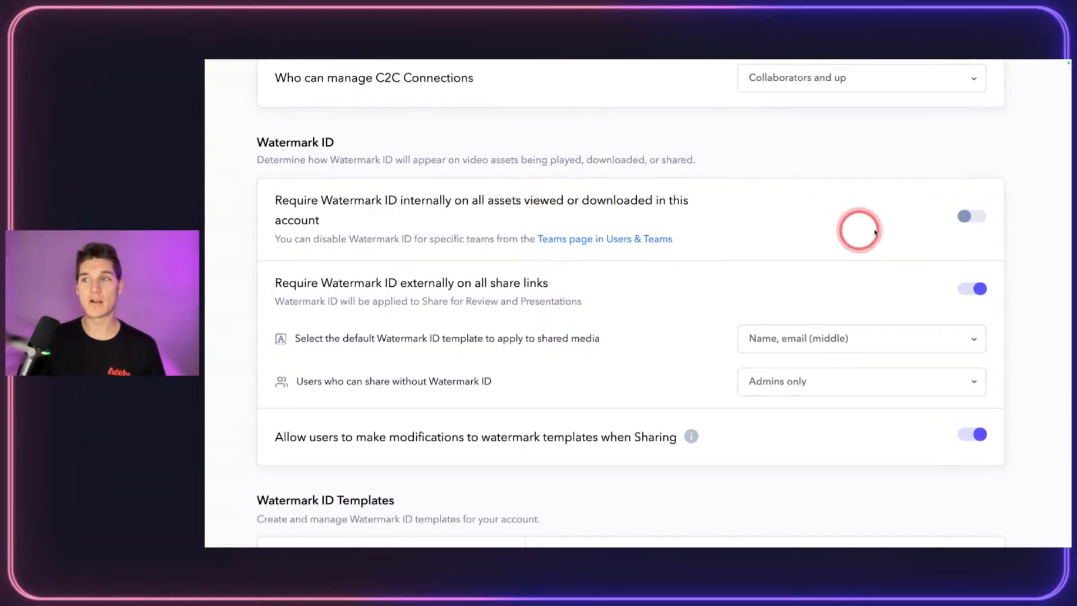
{"action": "left_click", "coordinate": [965, 216]}
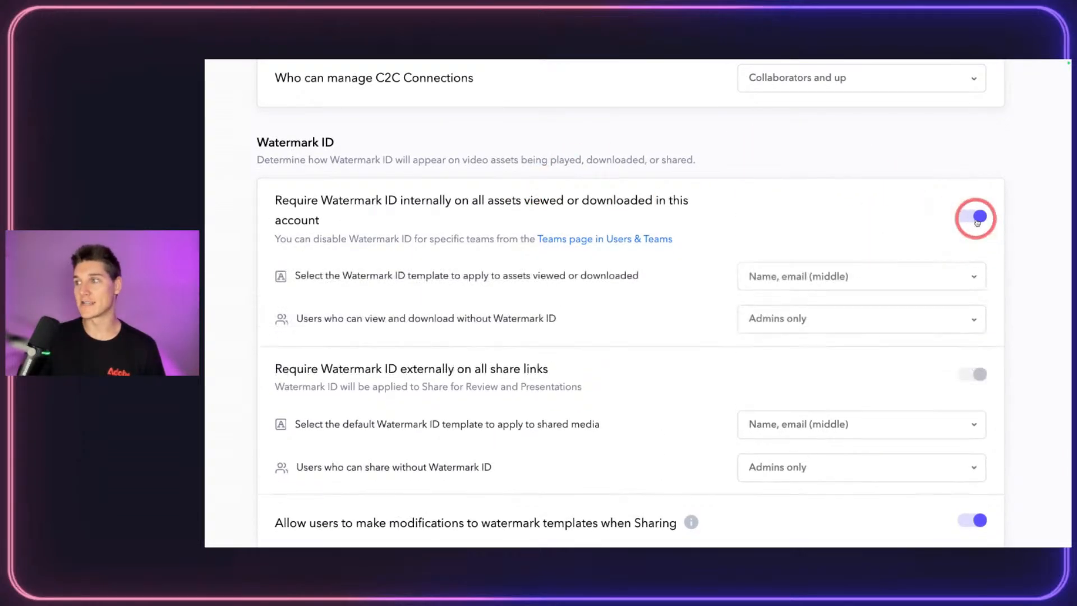
{"action": "left_click", "coordinate": [965, 216]}
{"action": "scroll", "coordinate": [644, 271], "scroll_direction": "down", "scroll_amount": 1}
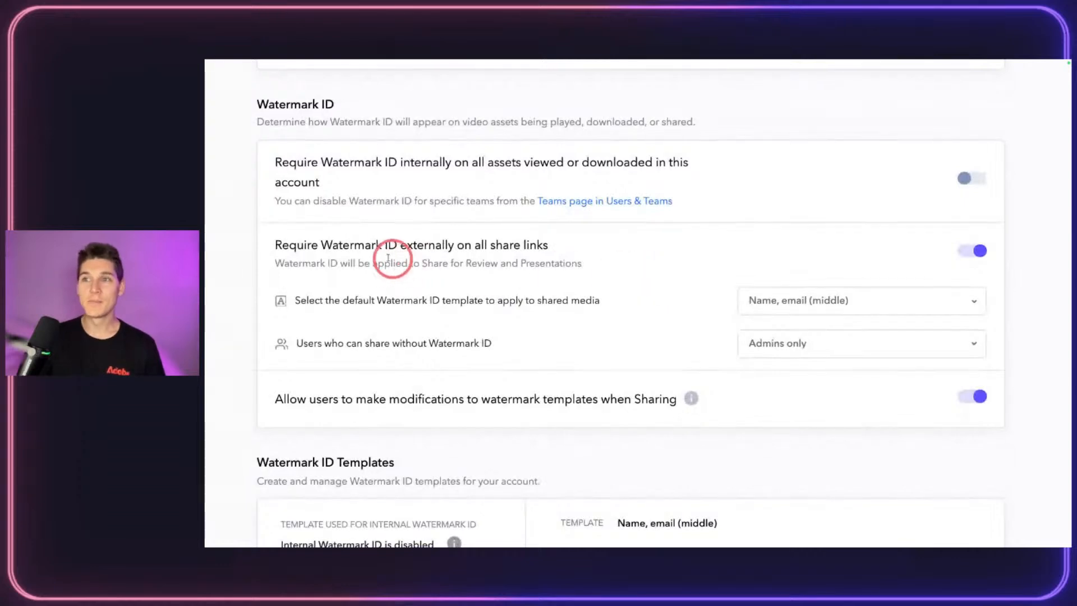
{"action": "left_click", "coordinate": [974, 250]}
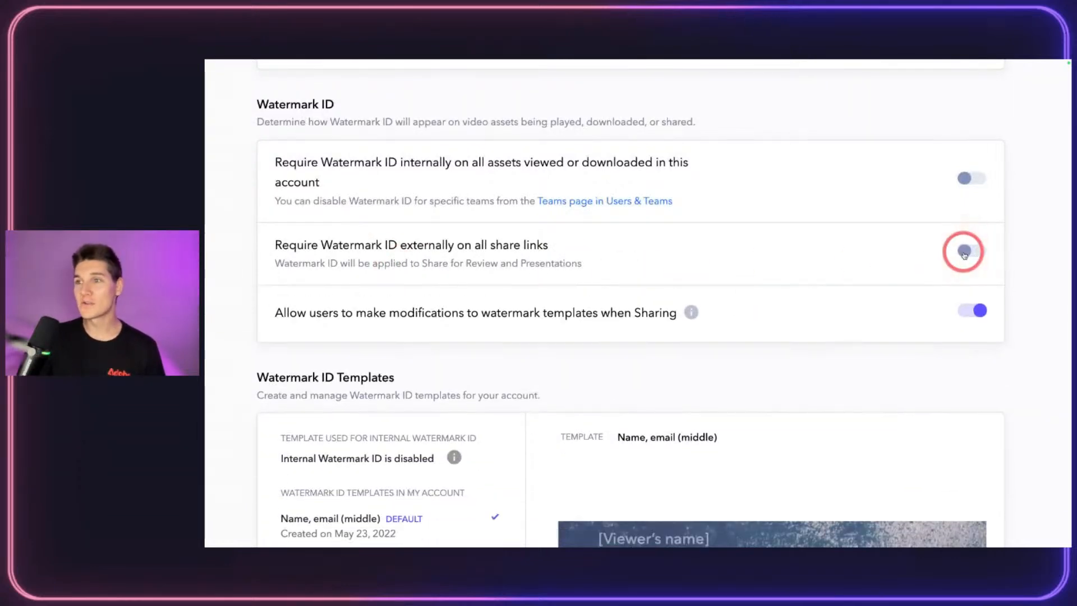
{"action": "left_click", "coordinate": [964, 255]}
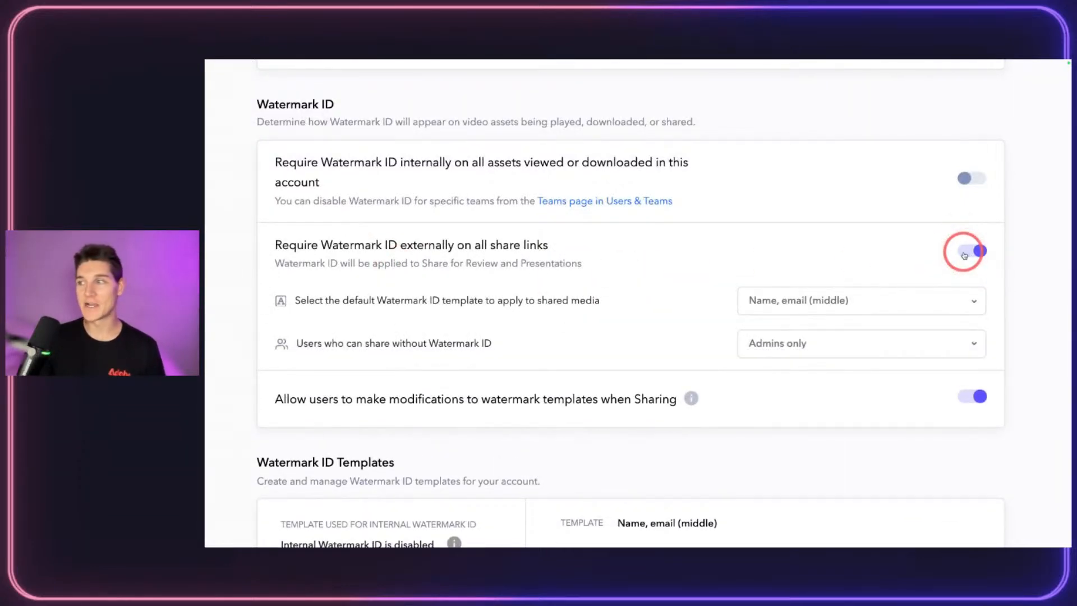
{"action": "scroll", "coordinate": [806, 257], "scroll_direction": "down", "scroll_amount": 2}
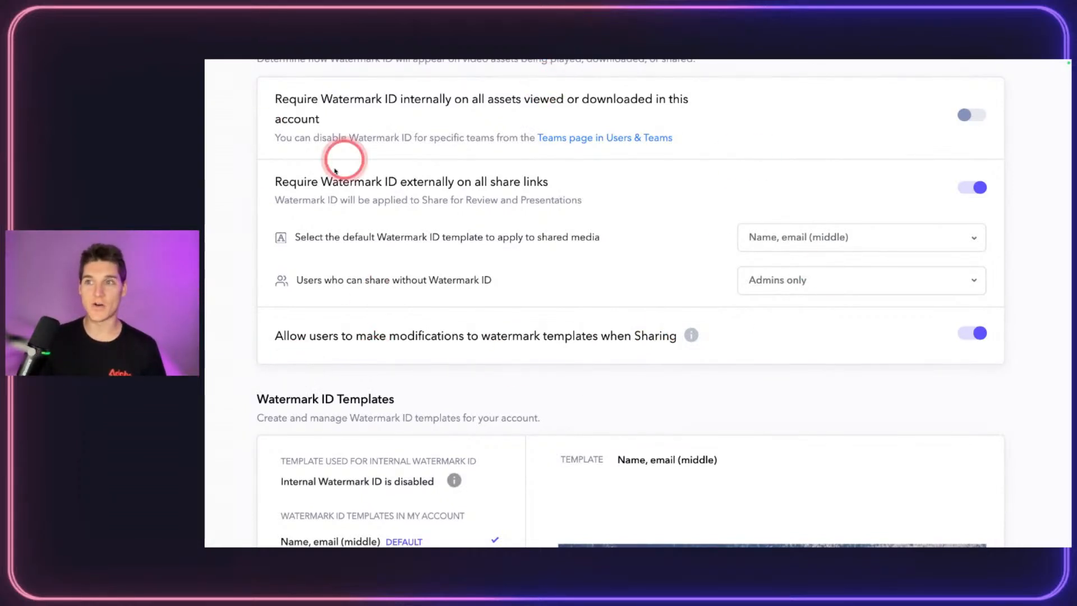
{"action": "scroll", "coordinate": [715, 375], "scroll_direction": "down", "scroll_amount": 3}
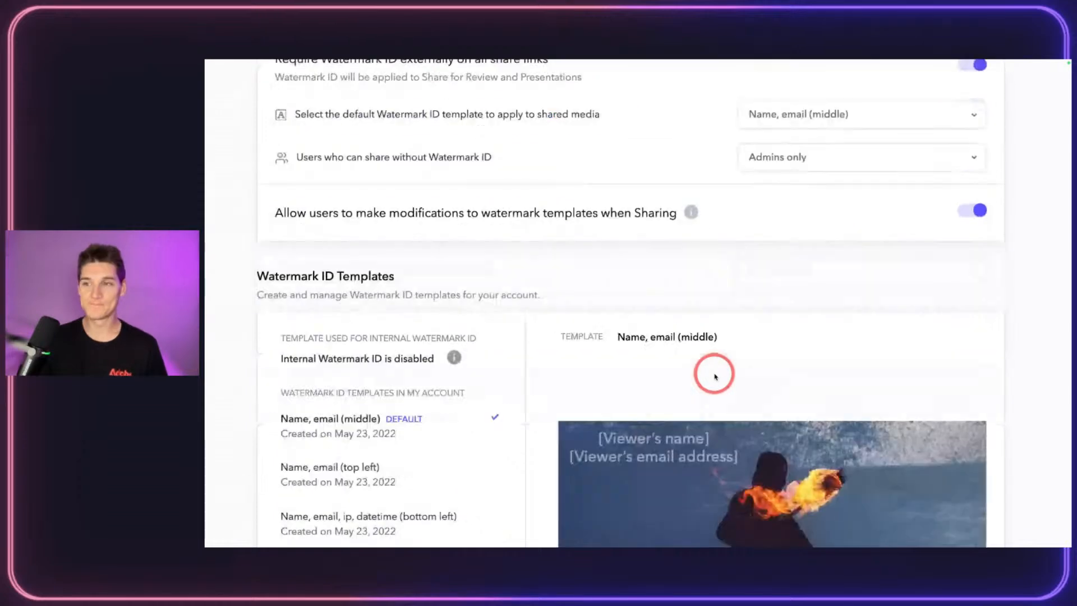
{"action": "scroll", "coordinate": [449, 354], "scroll_direction": "down", "scroll_amount": 5}
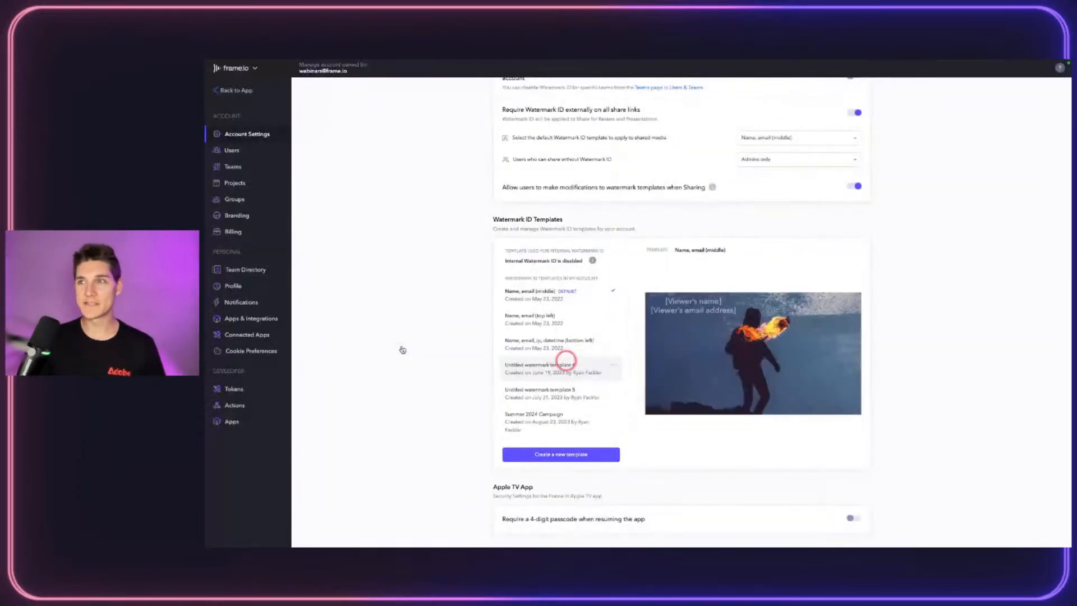
Step: Create a new watermark template and start retitling it
{"action": "left_click", "coordinate": [537, 454]}
{"action": "left_click", "coordinate": [418, 168]}
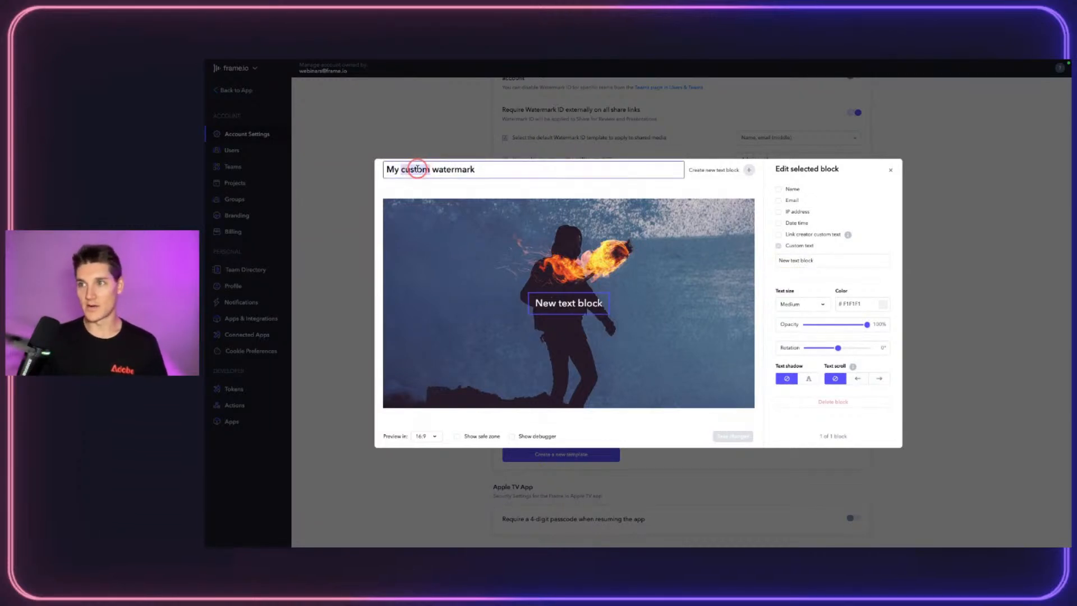
{"action": "triple_click", "coordinate": [418, 169]}
{"action": "type", "text": "O"}
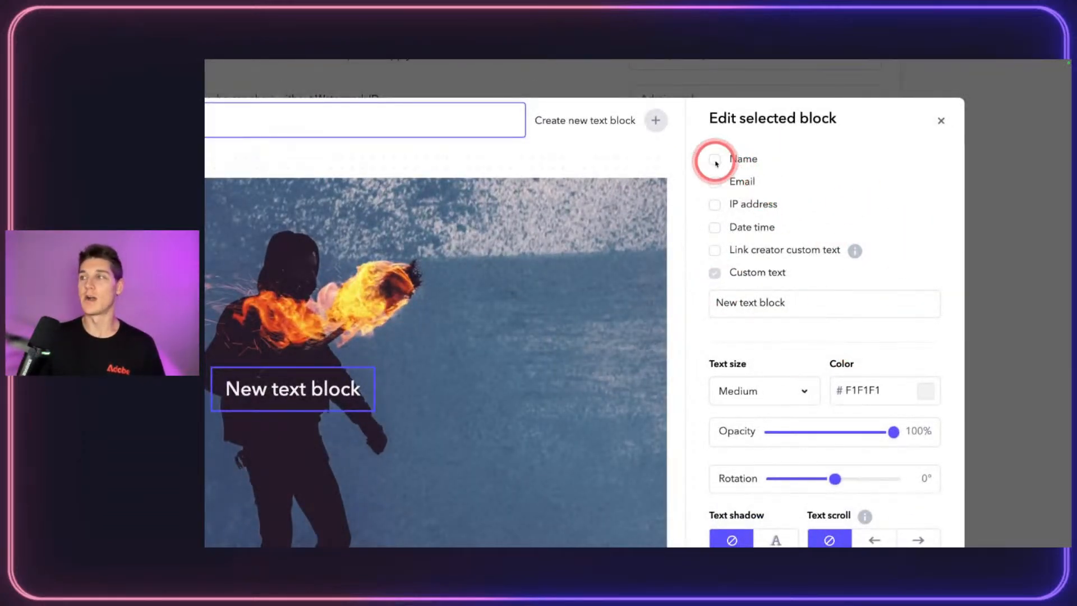
Step: Add viewer name, email, IP address and date-time, plus custom text PROJECT NAME
{"action": "left_click", "coordinate": [714, 160]}
{"action": "left_click", "coordinate": [714, 180]}
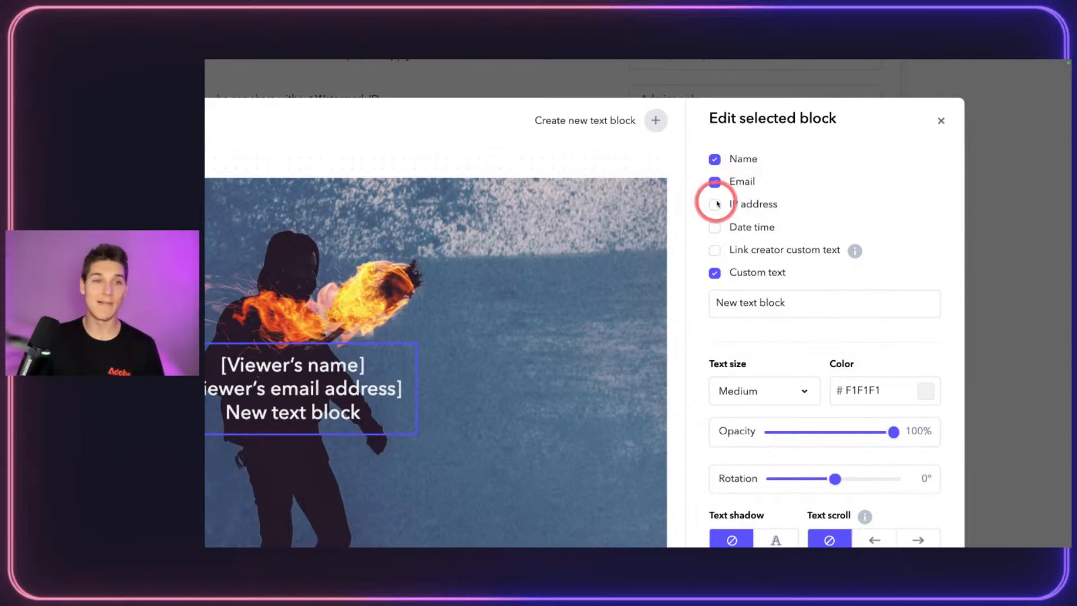
{"action": "left_click", "coordinate": [716, 205]}
{"action": "left_click", "coordinate": [761, 230]}
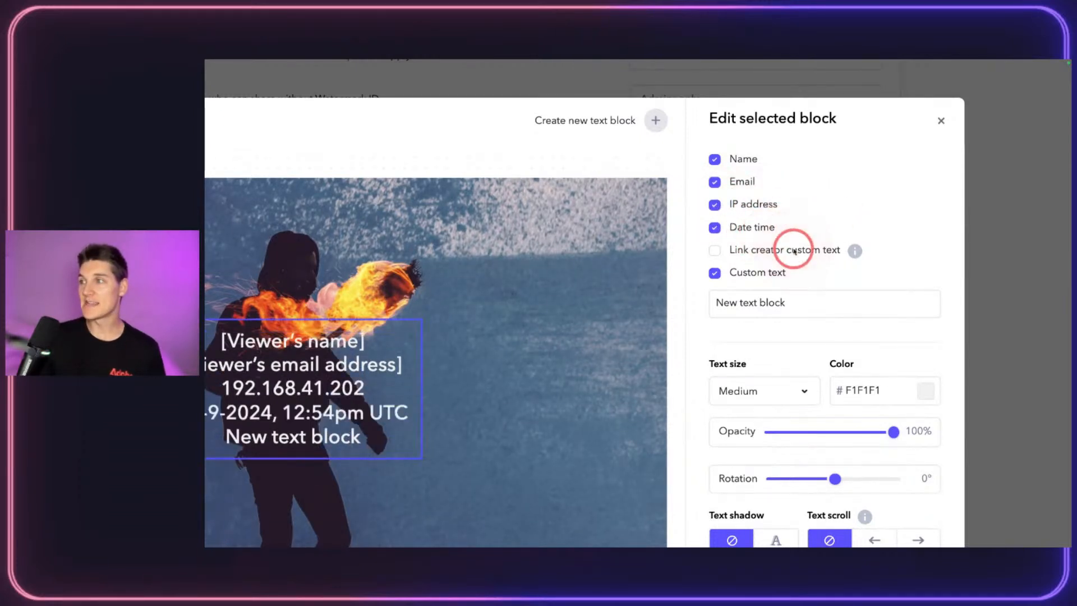
{"action": "left_click", "coordinate": [794, 250]}
{"action": "left_click", "coordinate": [777, 250]}
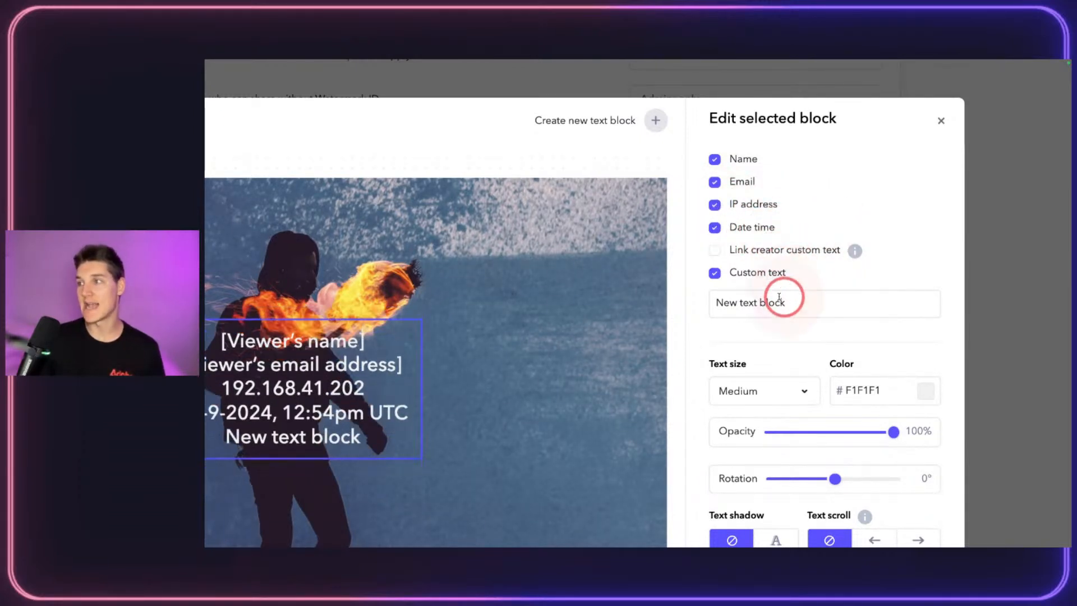
{"action": "triple_click", "coordinate": [779, 297]}
{"action": "type", "text": "PROJEC"}
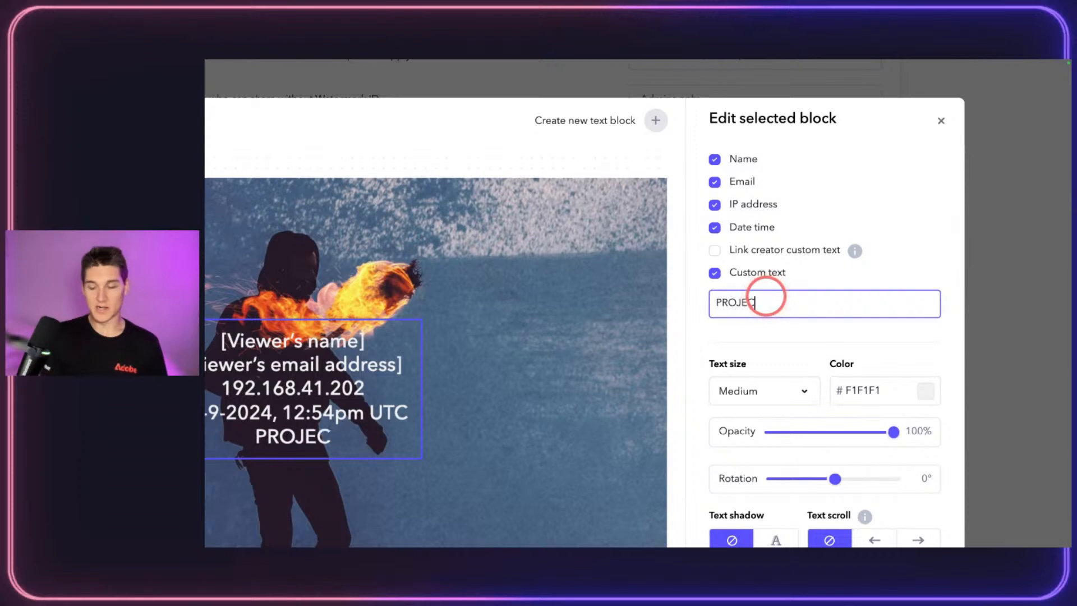
{"action": "type", "text": "T NAME"}
{"action": "scroll", "coordinate": [787, 374], "scroll_direction": "down", "scroll_amount": 1}
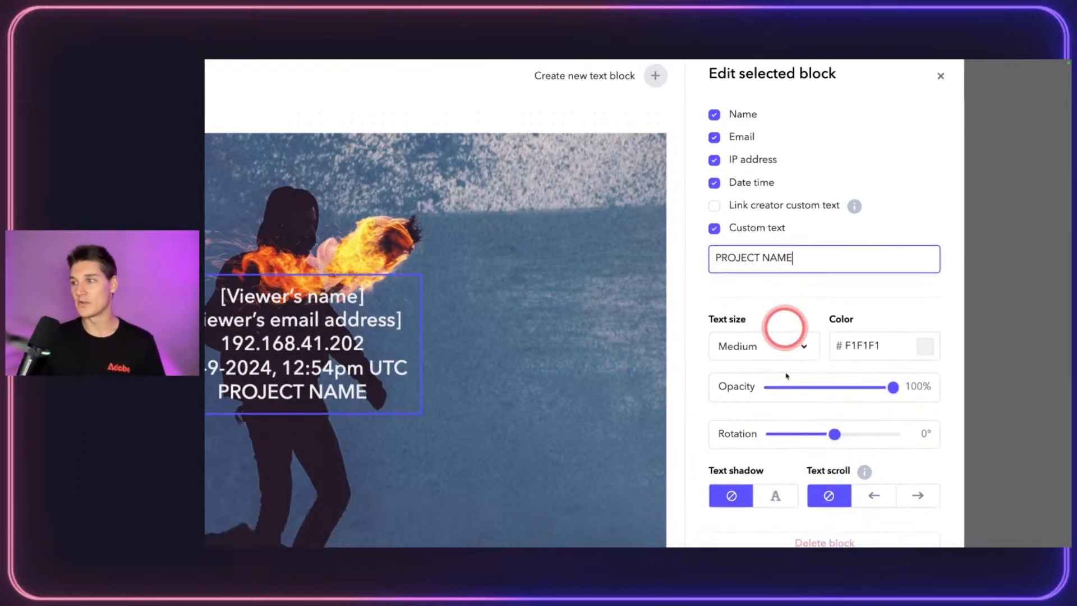
Step: Make the watermark text Large and teal (50E3C2) at 100% opacity
{"action": "left_click", "coordinate": [782, 348]}
{"action": "scroll", "coordinate": [760, 361], "scroll_direction": "down", "scroll_amount": 1}
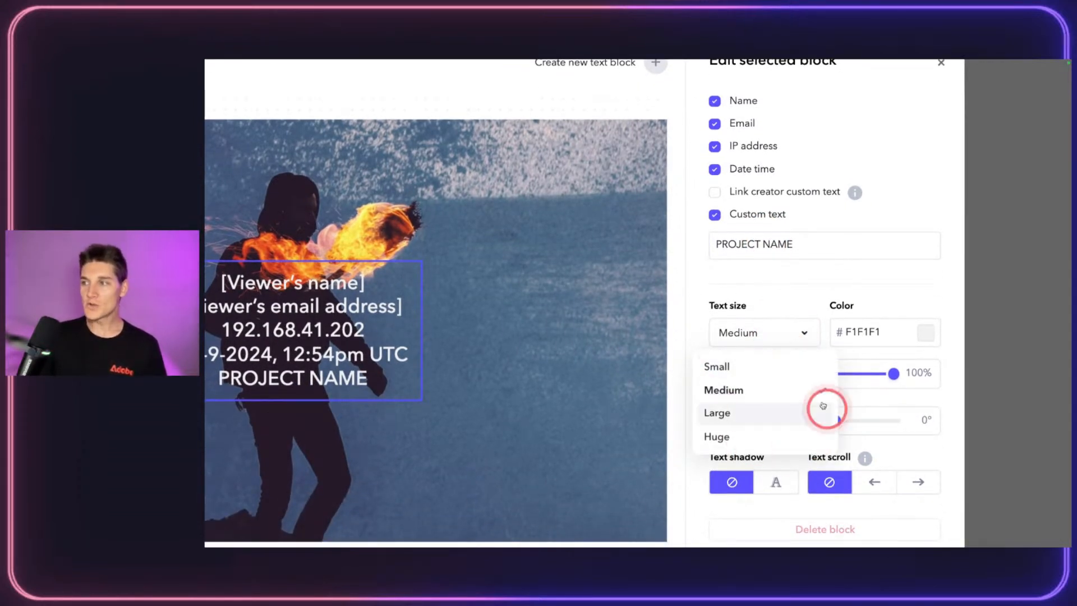
{"action": "left_click", "coordinate": [768, 418]}
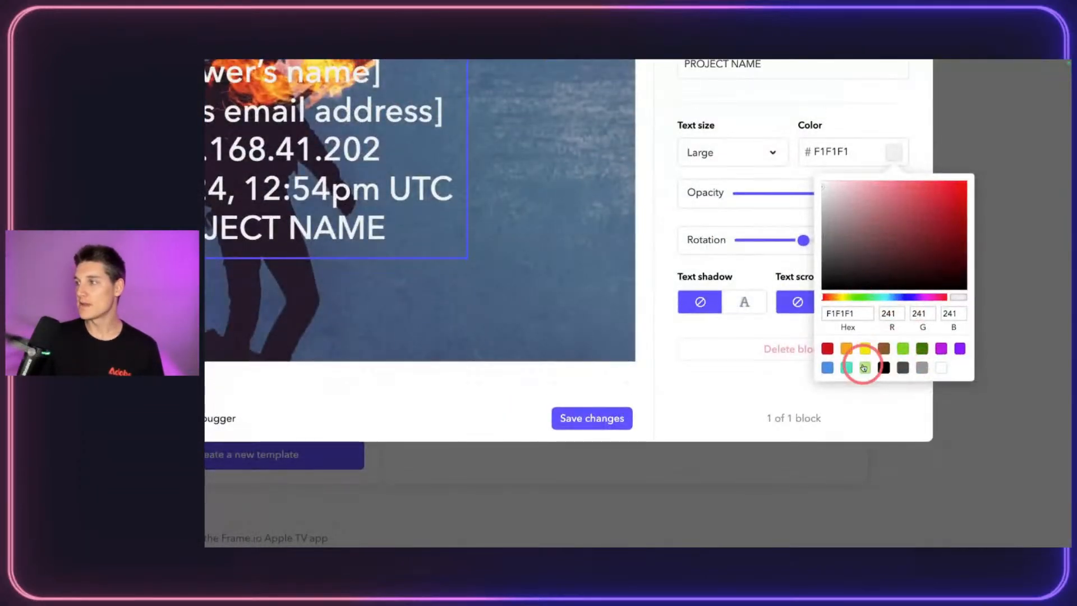
{"action": "left_click", "coordinate": [847, 368]}
{"action": "left_click", "coordinate": [874, 122]}
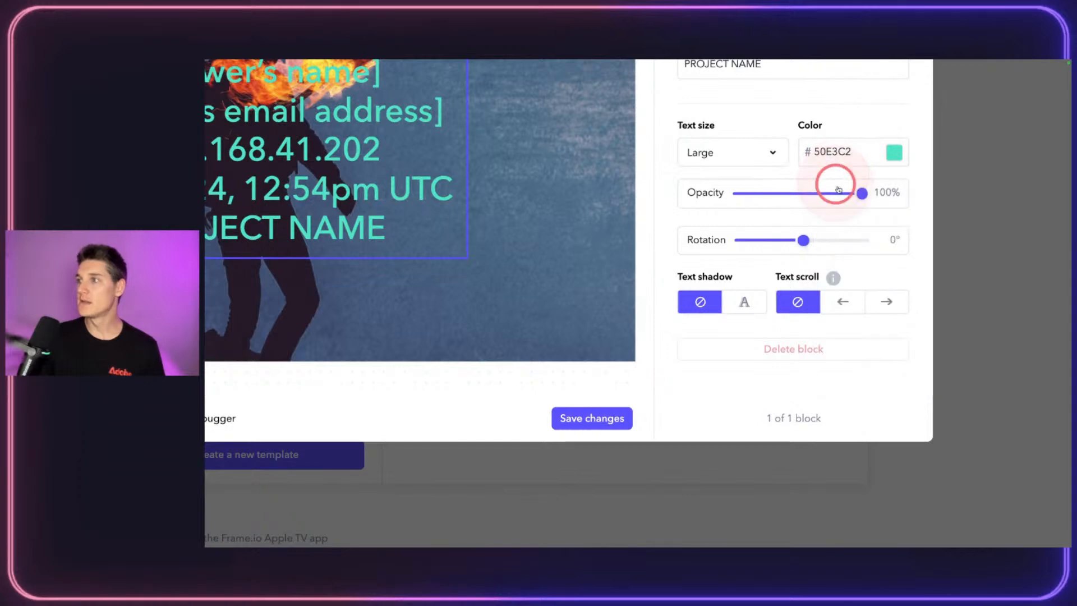
{"action": "left_click_drag", "start_coordinate": [858, 190], "coordinate": [882, 202]}
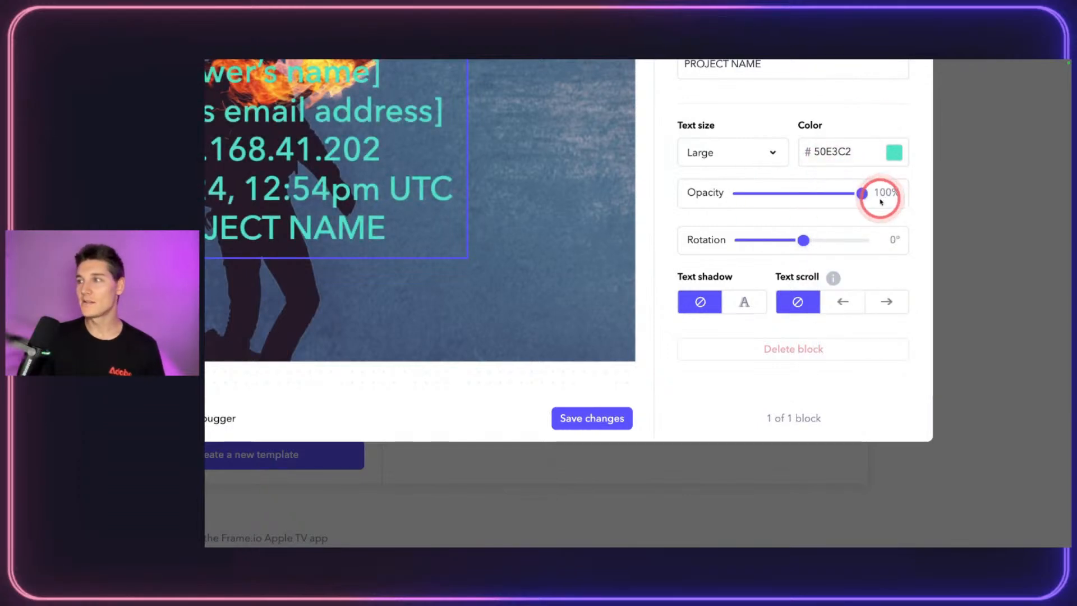
{"action": "left_click_drag", "start_coordinate": [805, 240], "coordinate": [757, 248]}
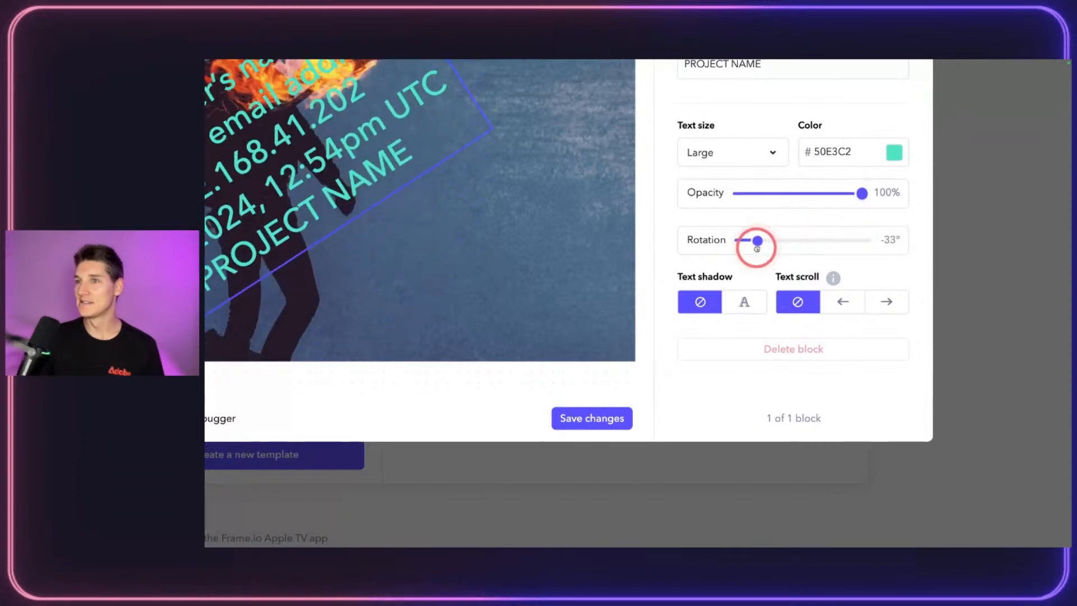
Step: Add a text shadow, move the block bottom-left, and tilt it to about 33°
{"action": "left_click", "coordinate": [745, 302]}
{"action": "left_click", "coordinate": [865, 301]}
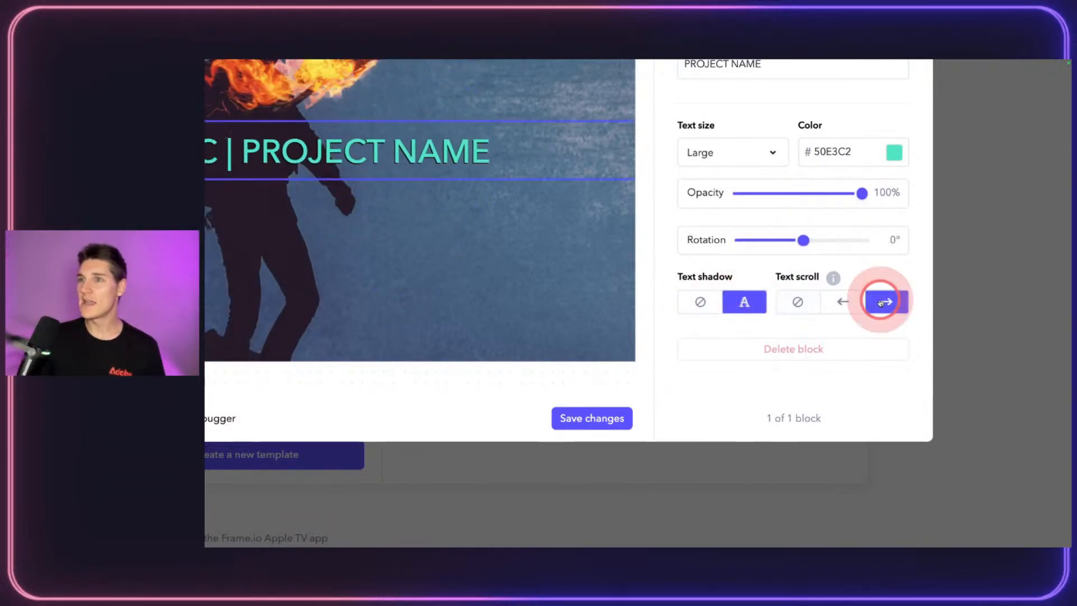
{"action": "left_click", "coordinate": [791, 306]}
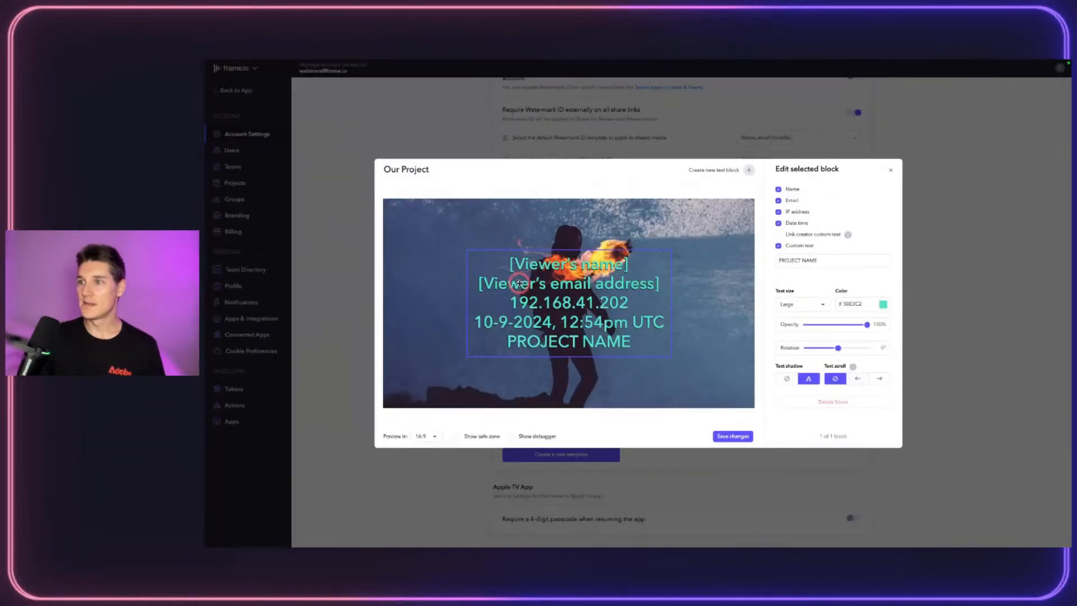
{"action": "left_click_drag", "start_coordinate": [512, 283], "coordinate": [438, 396]}
{"action": "left_click", "coordinate": [761, 302]}
{"action": "left_click_drag", "start_coordinate": [836, 351], "coordinate": [854, 353]}
Step: Move the watermark to the upper-left and save it as the template 'Our Project 1'
{"action": "left_click_drag", "start_coordinate": [485, 378], "coordinate": [457, 248]}
{"action": "left_click", "coordinate": [762, 455]}
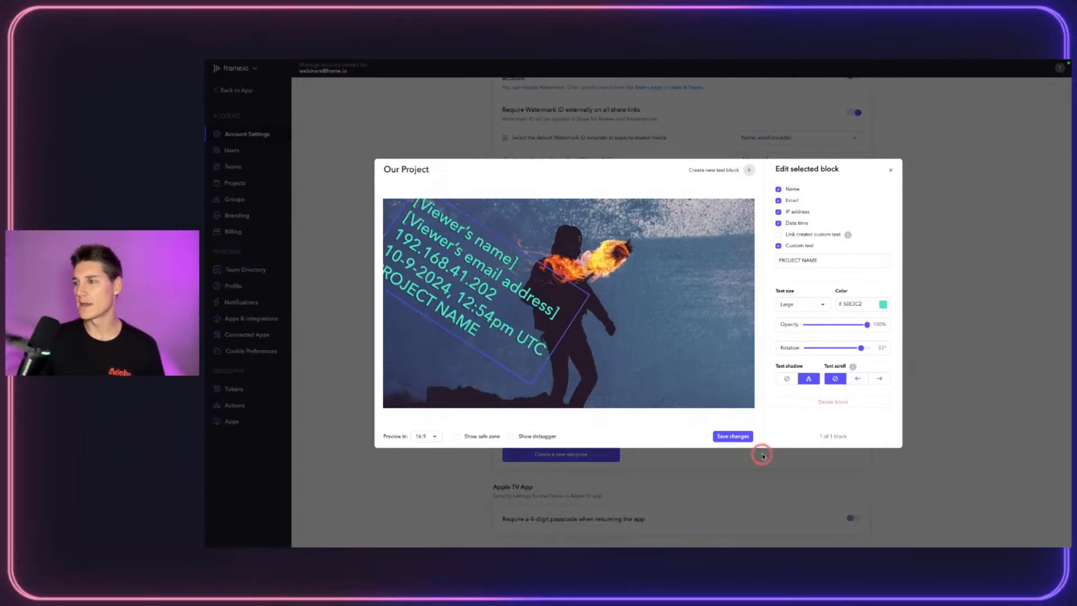
{"action": "left_click", "coordinate": [740, 436]}
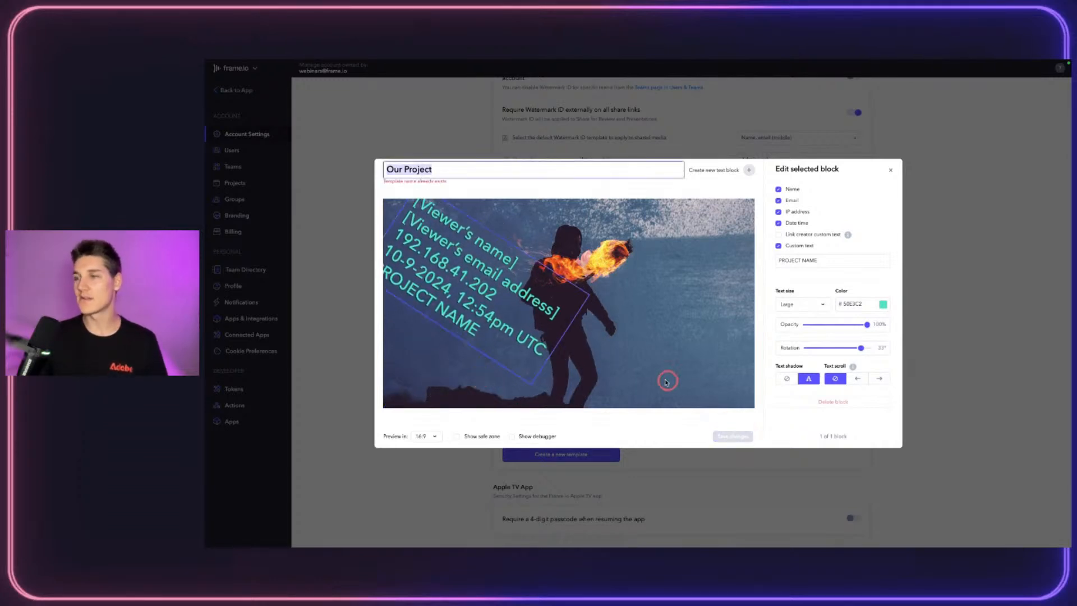
{"action": "left_click", "coordinate": [450, 166]}
{"action": "type", "text": "1"}
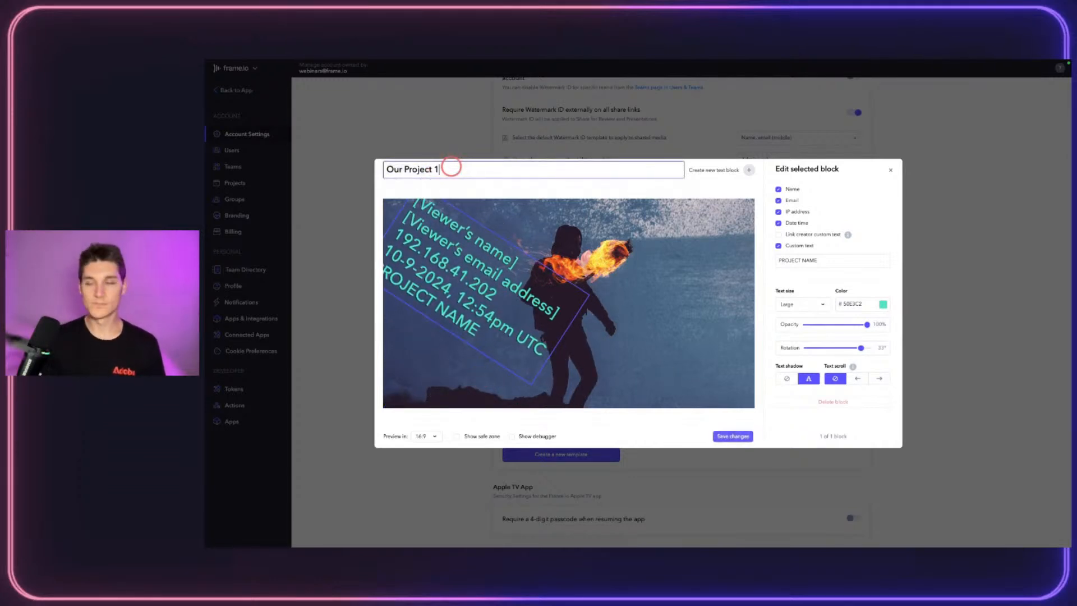
{"action": "left_click", "coordinate": [724, 431]}
{"action": "left_click", "coordinate": [552, 299]}
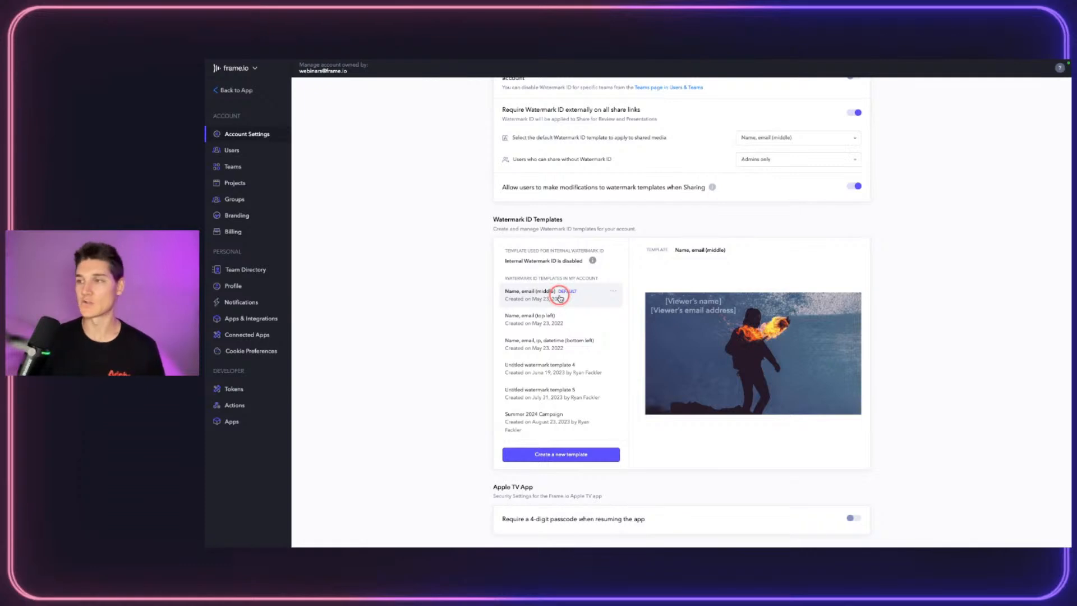
{"action": "scroll", "coordinate": [548, 284], "scroll_direction": "down", "scroll_amount": 4}
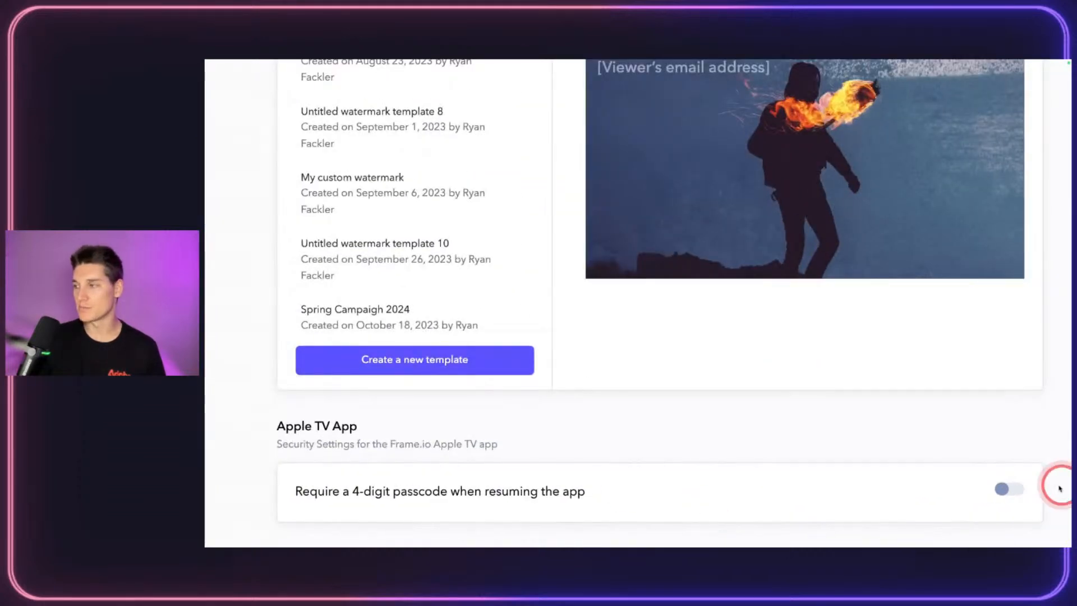
{"action": "left_click", "coordinate": [1023, 490]}
{"action": "left_click", "coordinate": [1023, 490]}
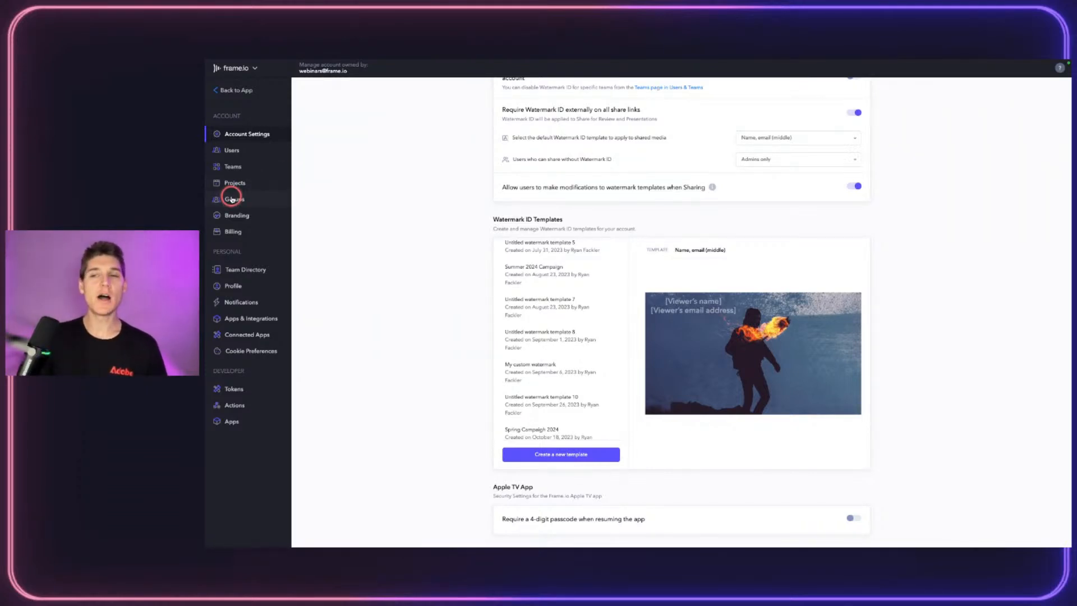
Step: Open Groups in the account settings to see each group and its member count
{"action": "left_click", "coordinate": [232, 199]}
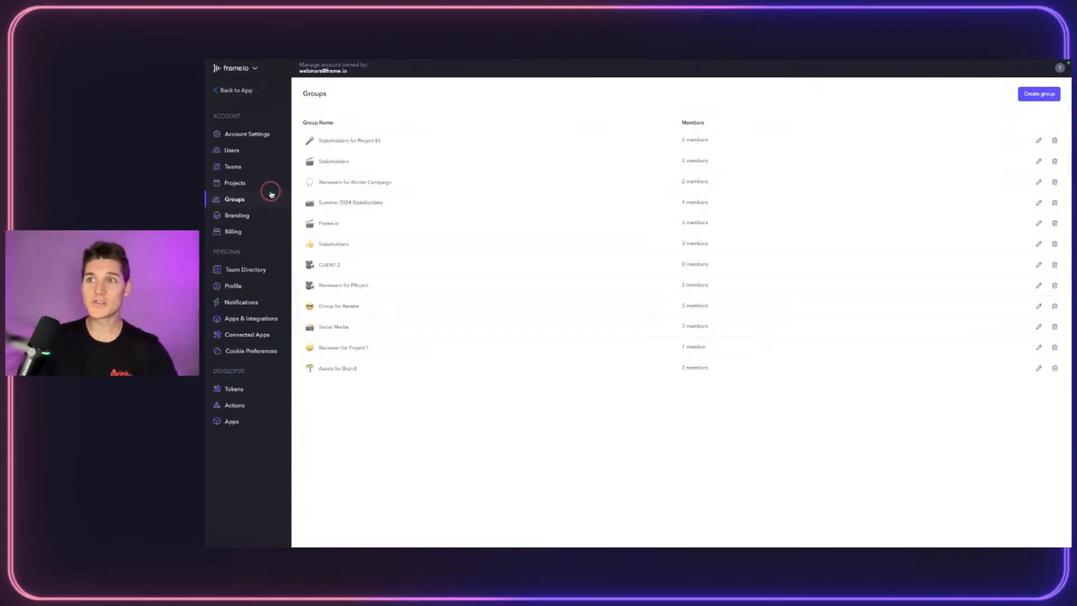
Step: Start a new group and name it Winter Campaign 2024
{"action": "left_click", "coordinate": [1033, 94]}
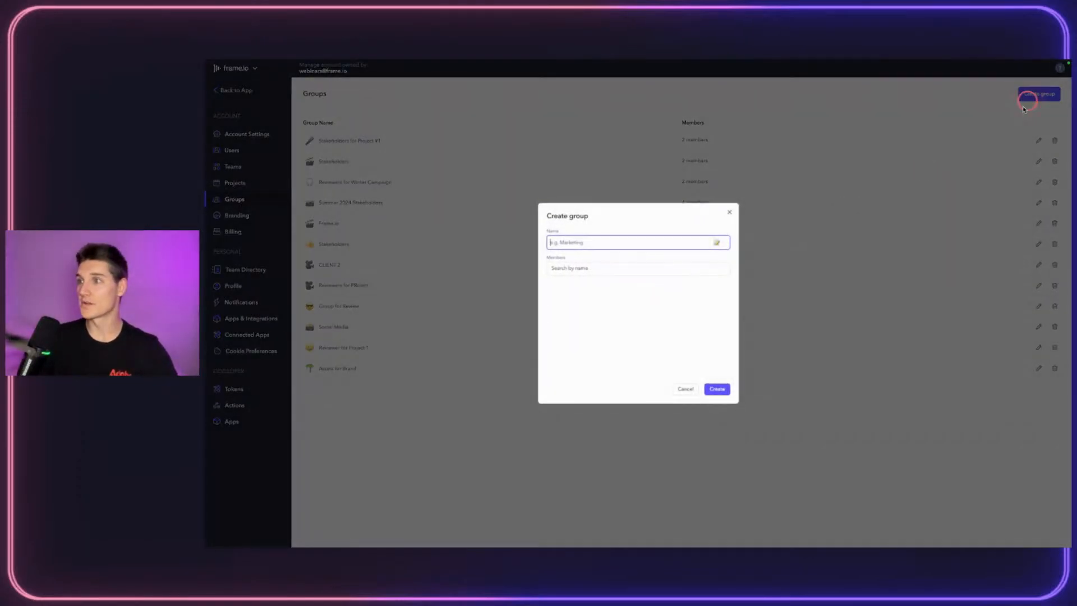
{"action": "left_click", "coordinate": [611, 241]}
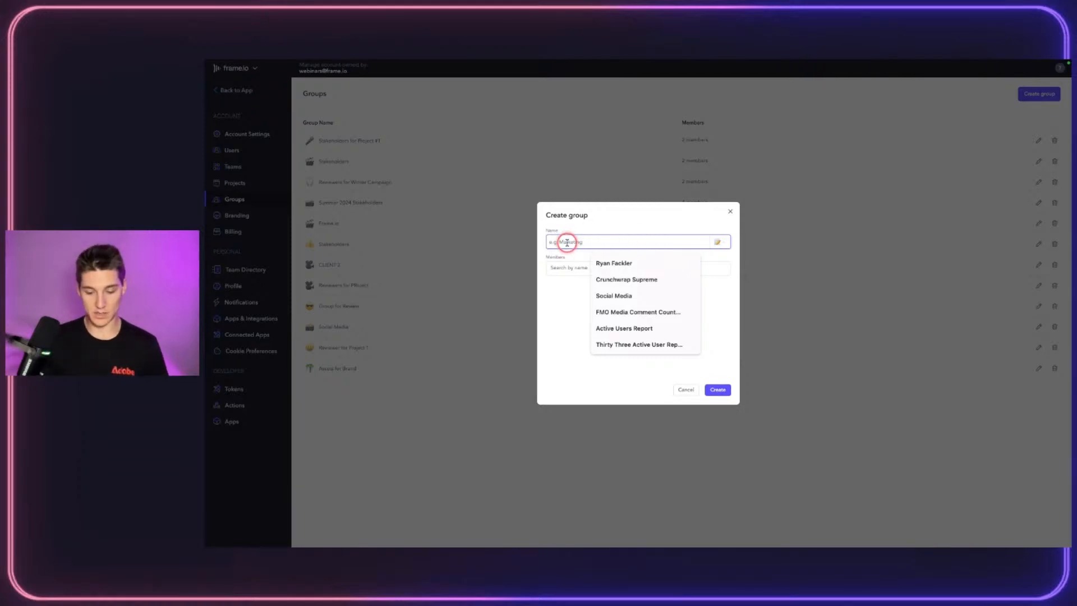
{"action": "type", "text": "Winter Campaign 2024"}
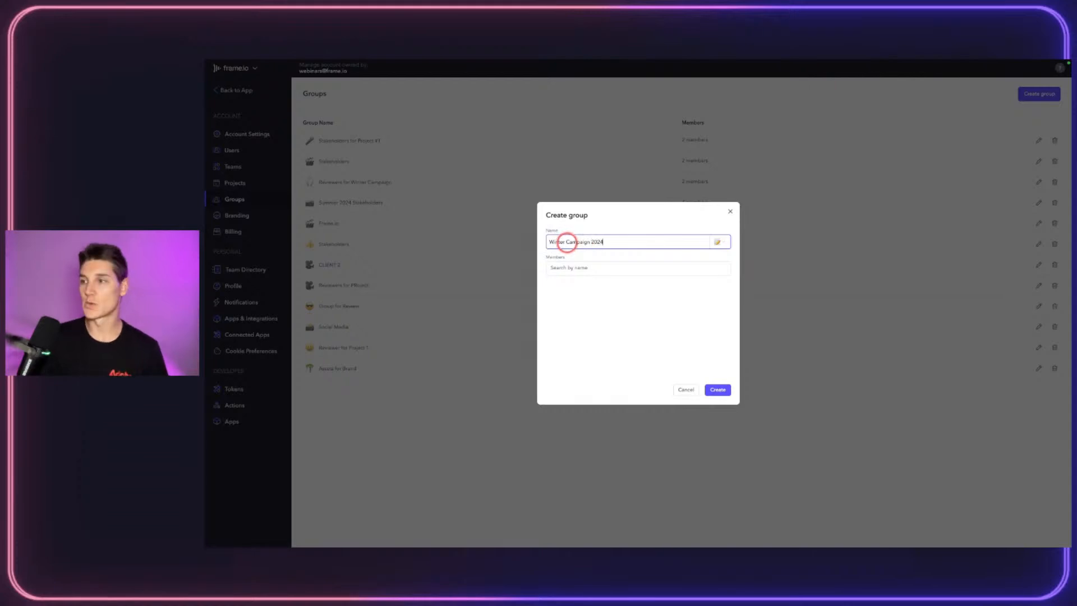
Step: Search for and add five colleagues as members, then create the group
{"action": "left_click", "coordinate": [606, 263]}
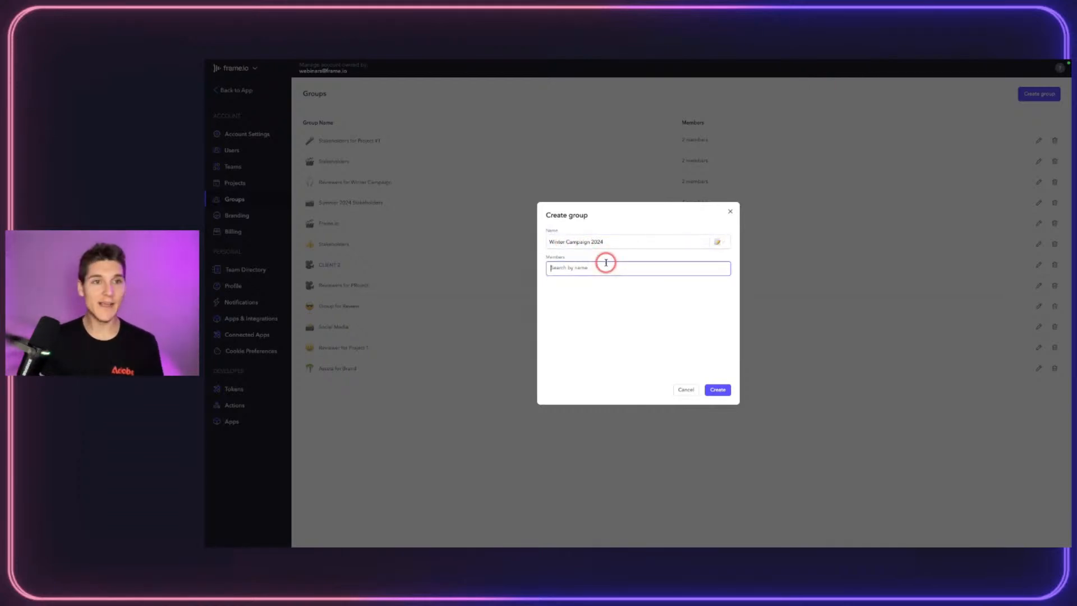
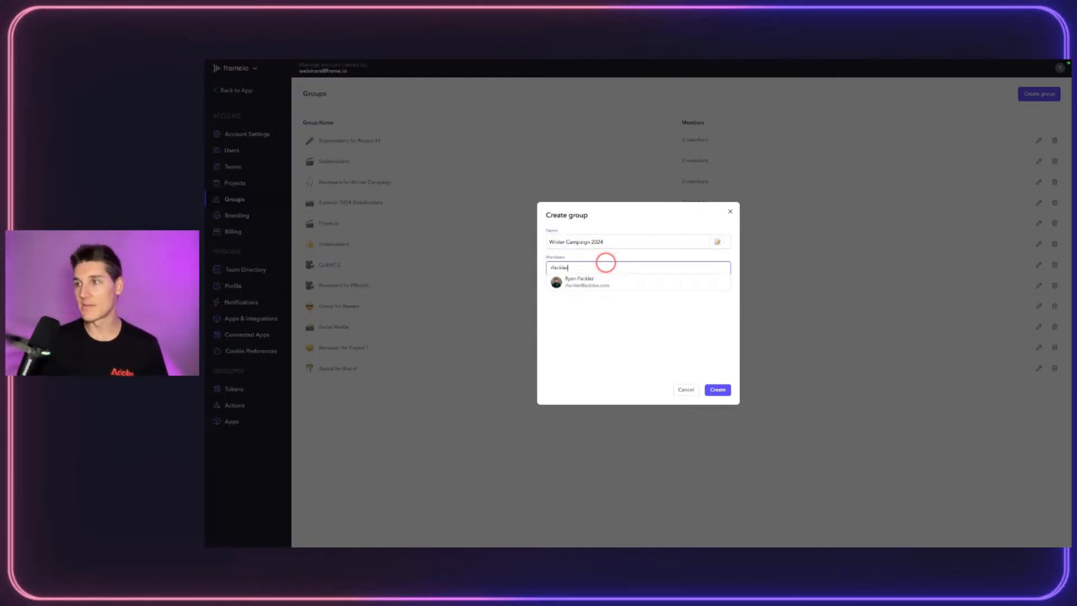
{"action": "left_click", "coordinate": [586, 280]}
{"action": "type", "text": "sha"}
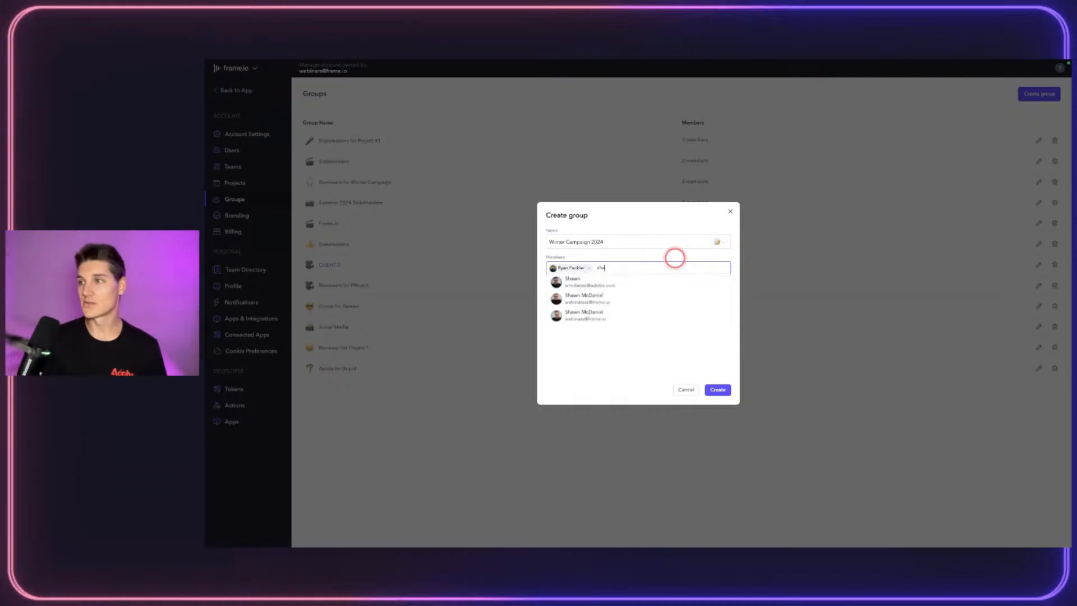
{"action": "left_click", "coordinate": [618, 298]}
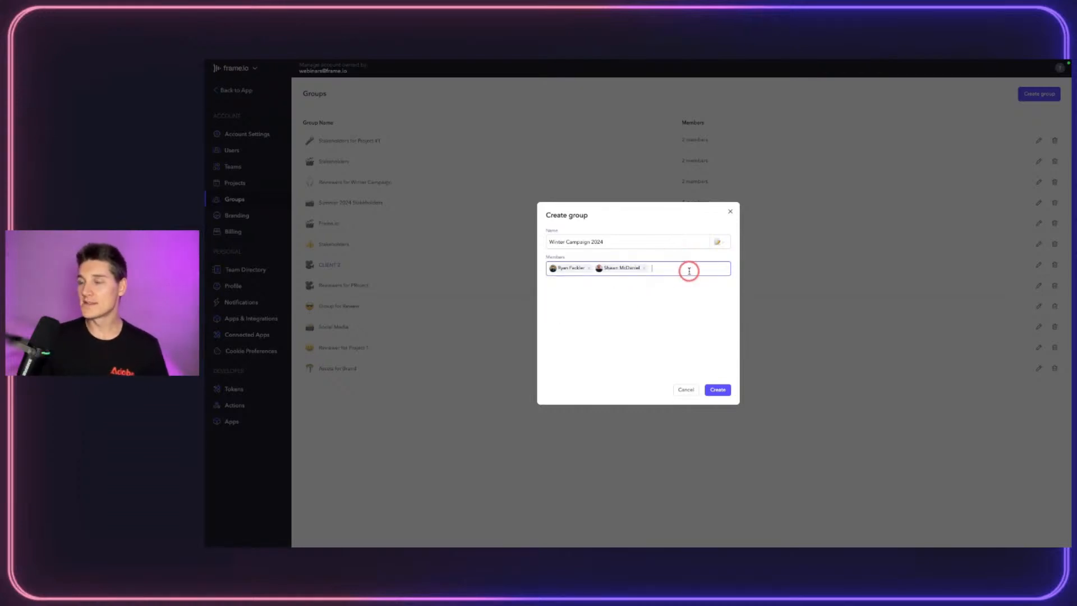
{"action": "type", "text": "Jake"}
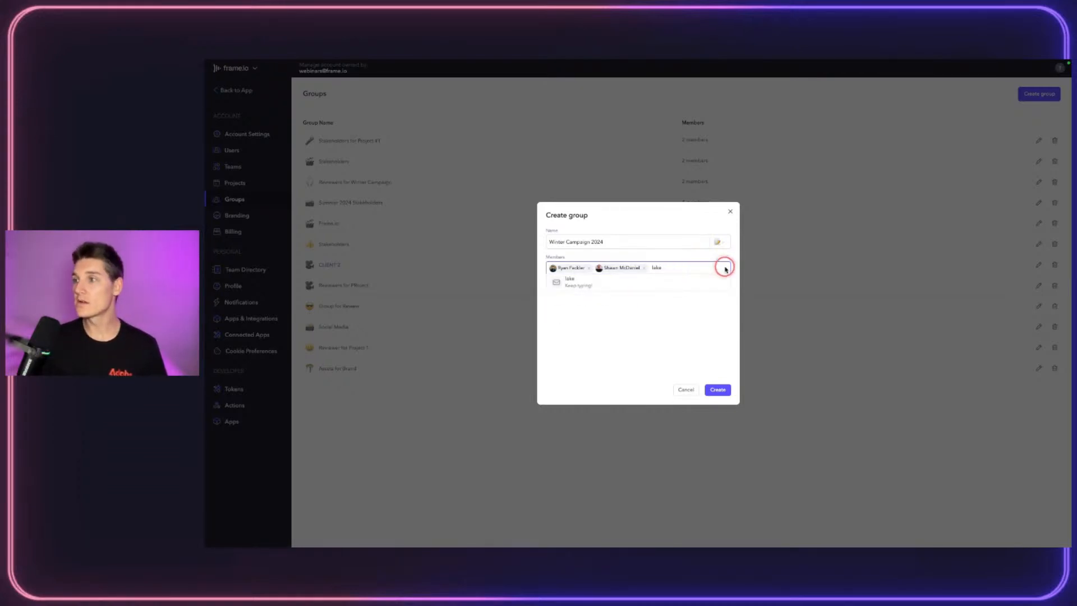
{"action": "type", "text": "Luke"}
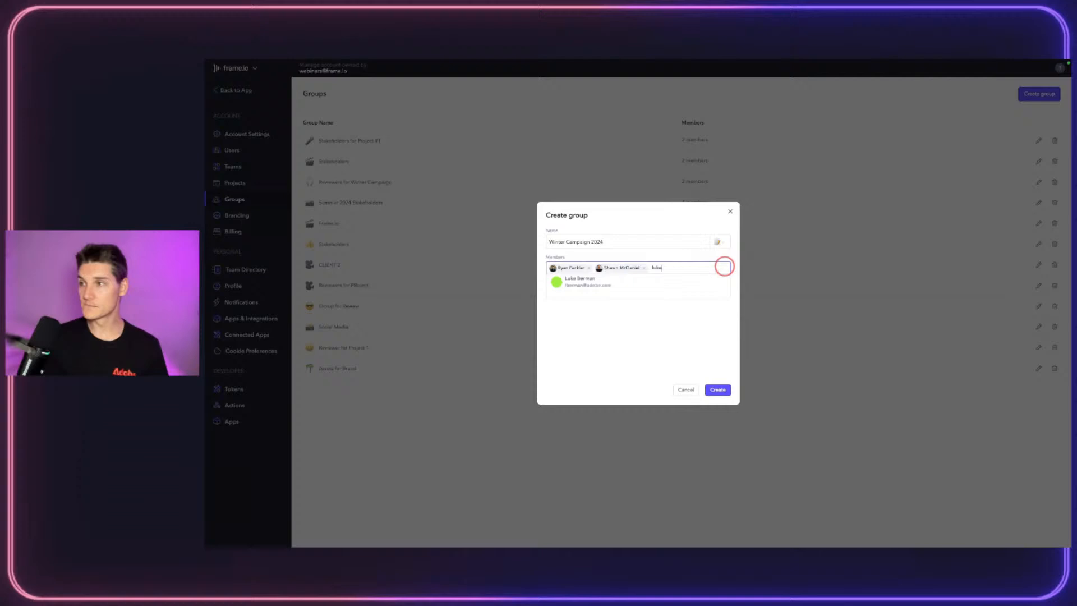
{"action": "left_click", "coordinate": [650, 281]}
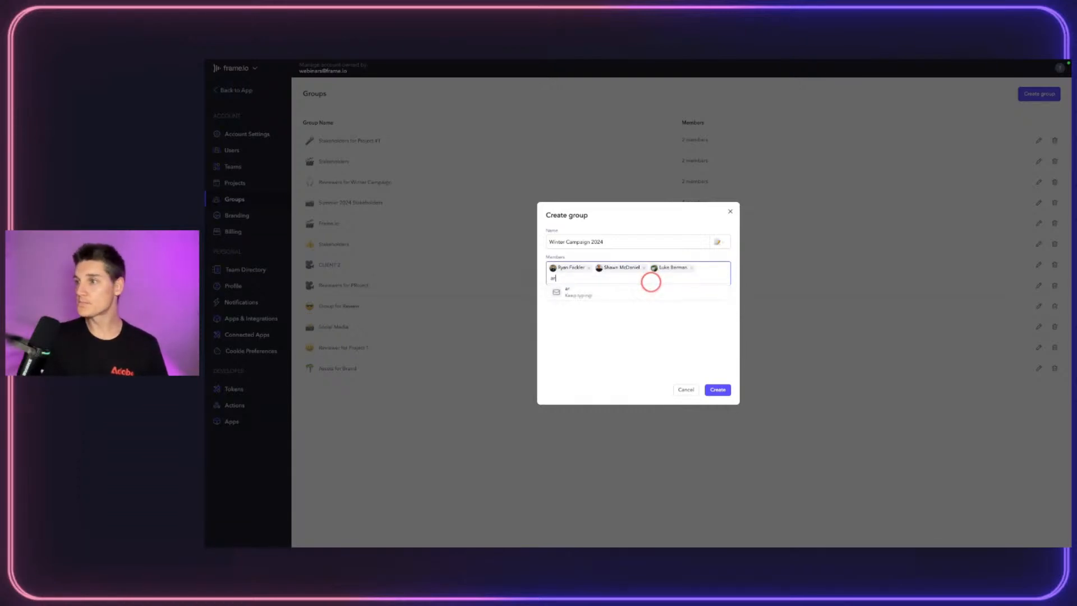
{"action": "left_click", "coordinate": [629, 288]}
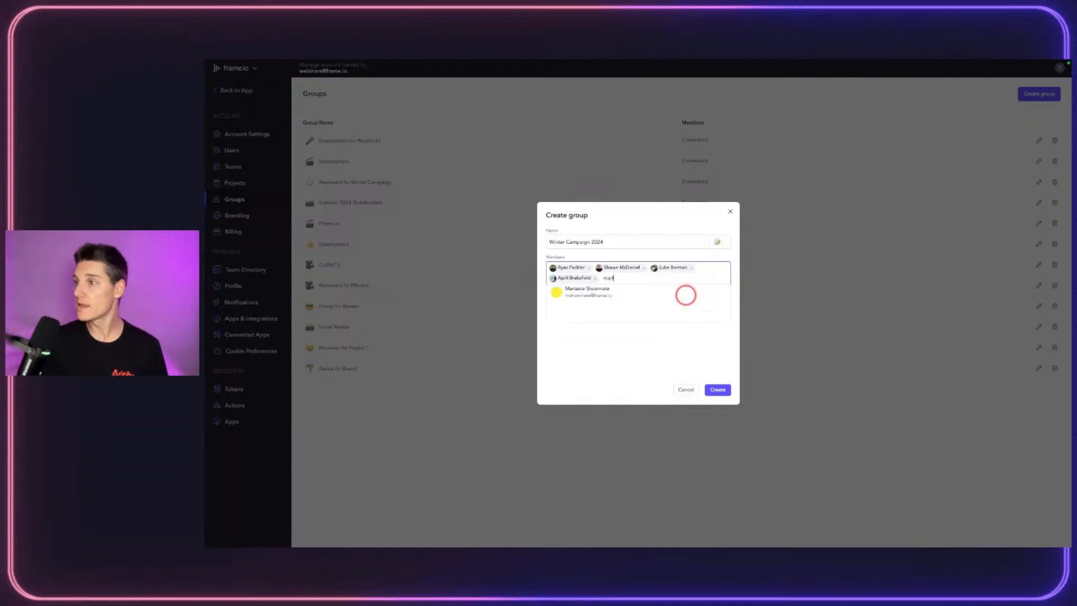
{"action": "left_click", "coordinate": [604, 293]}
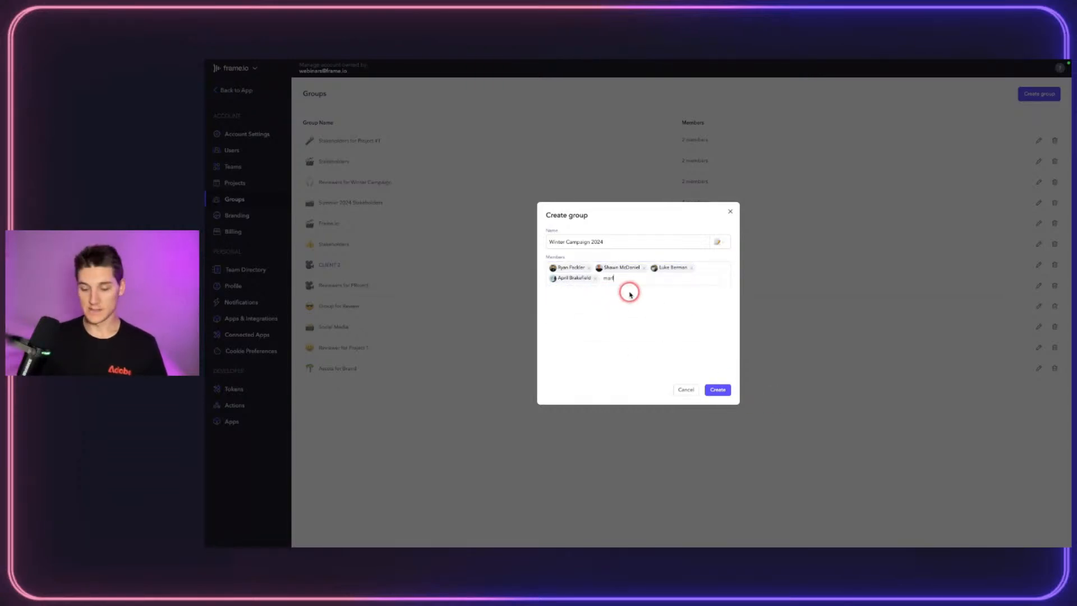
{"action": "left_click", "coordinate": [577, 292]}
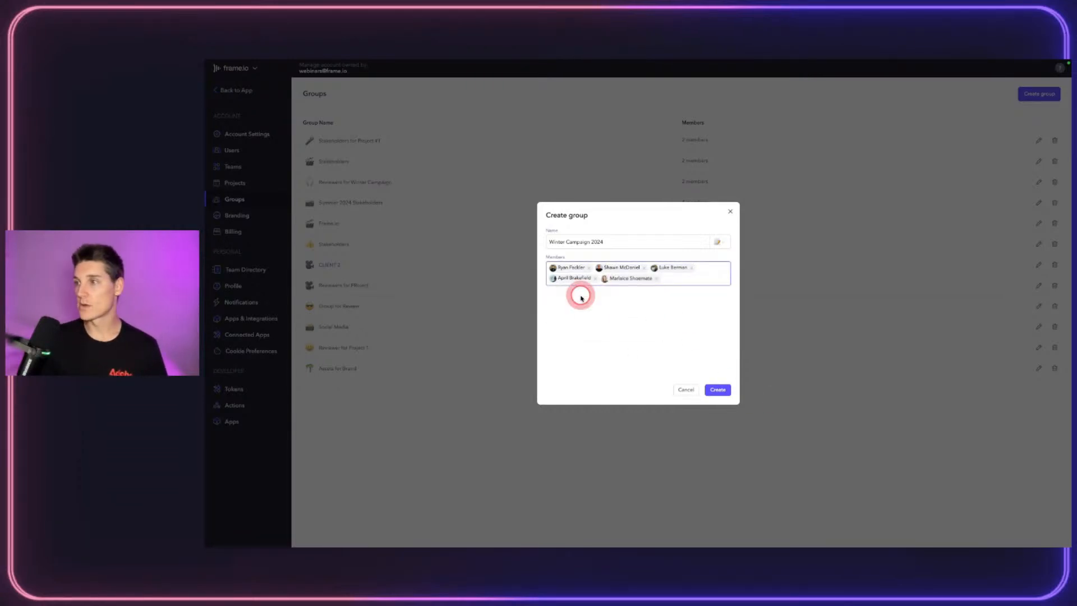
{"action": "left_click", "coordinate": [717, 389]}
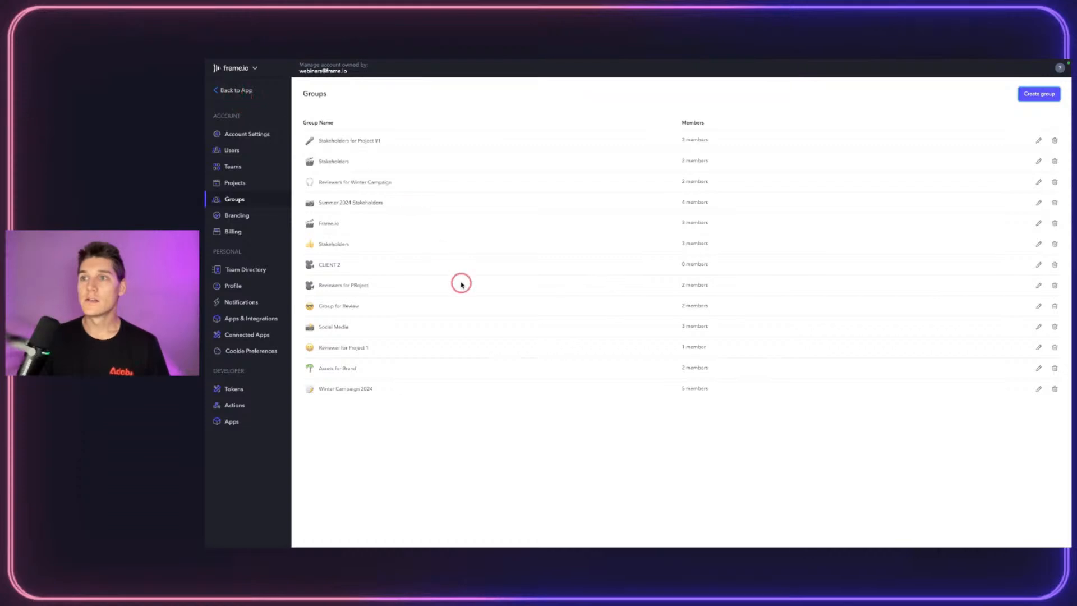
Step: Share the APPROVED_PHOTOS folder with the Winter Campaign 2024 group, then close the share window
{"action": "left_click", "coordinate": [219, 93]}
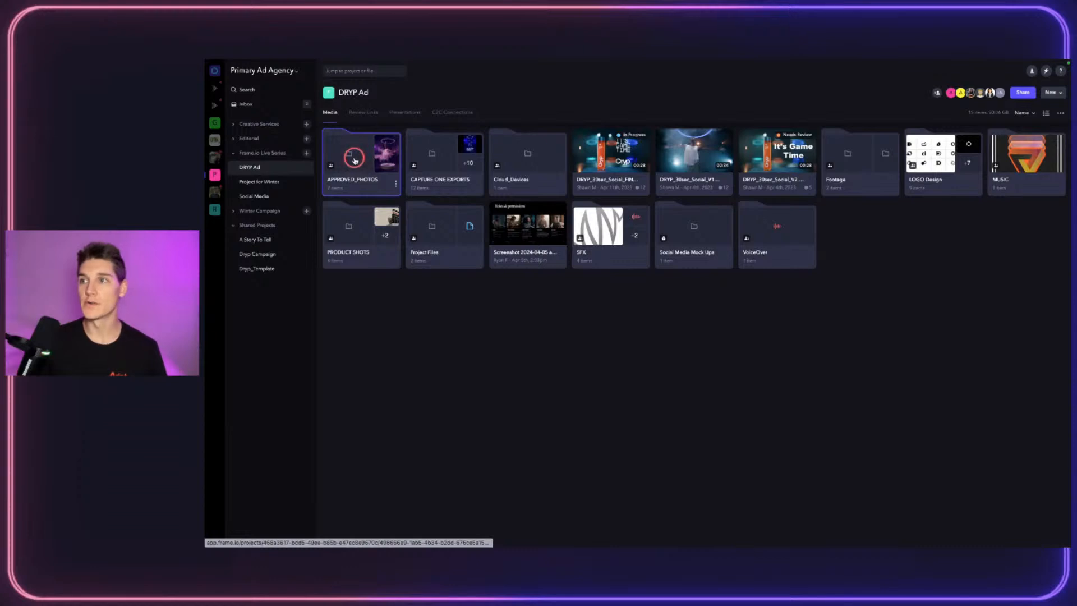
{"action": "right_click", "coordinate": [355, 161]}
{"action": "mouse_move", "coordinate": [392, 164]}
{"action": "left_click", "coordinate": [442, 166]}
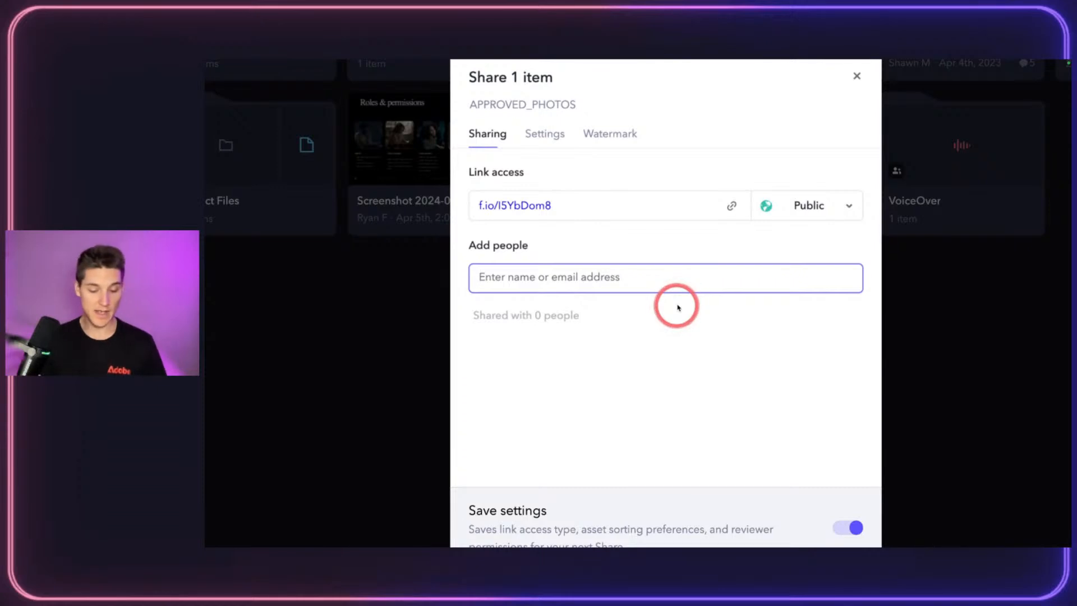
{"action": "type", "text": "win"}
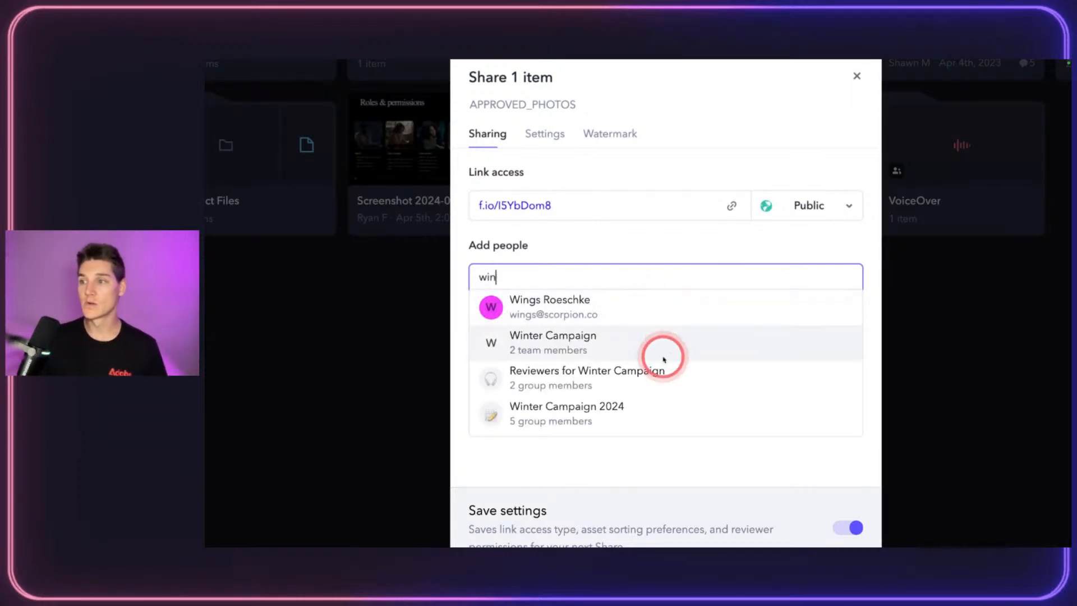
{"action": "left_click", "coordinate": [681, 406]}
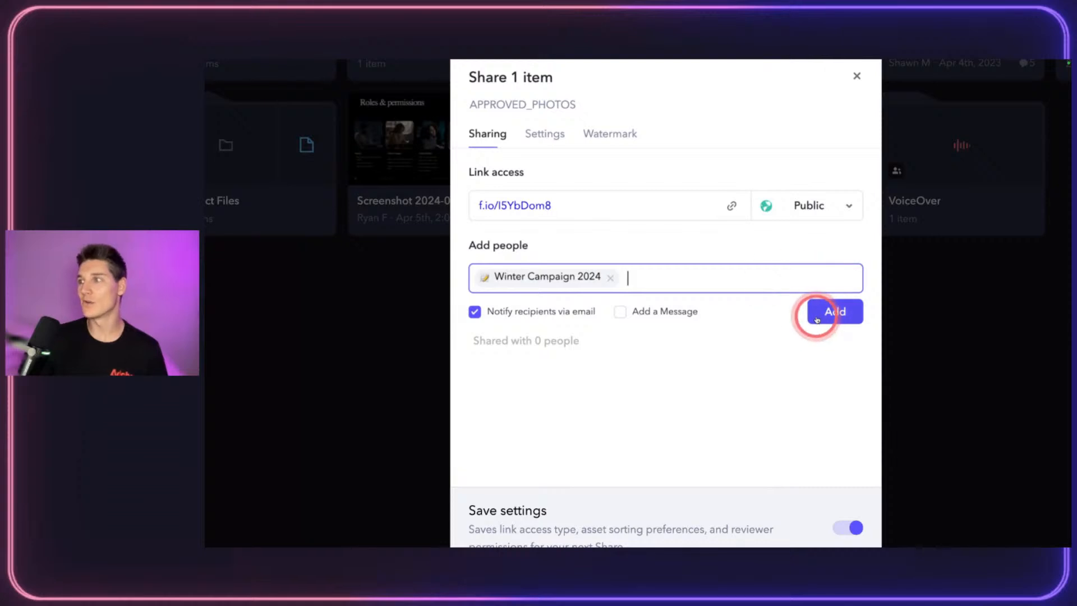
{"action": "left_click", "coordinate": [855, 77]}
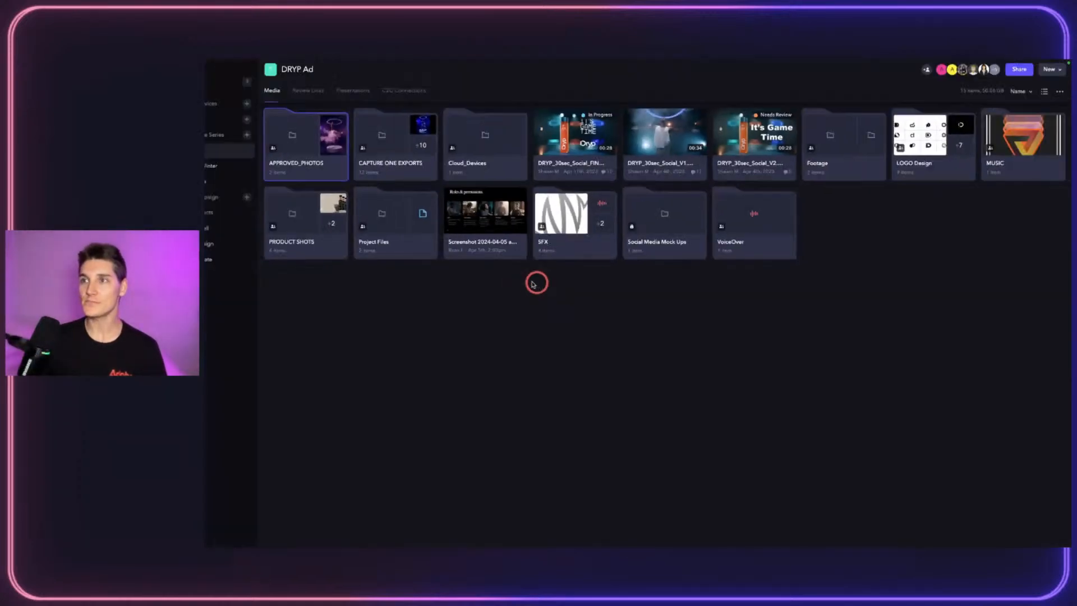
Step: Edit the Winter Campaign 2024 group in account settings and remove two of its members
{"action": "left_click", "coordinate": [260, 68]}
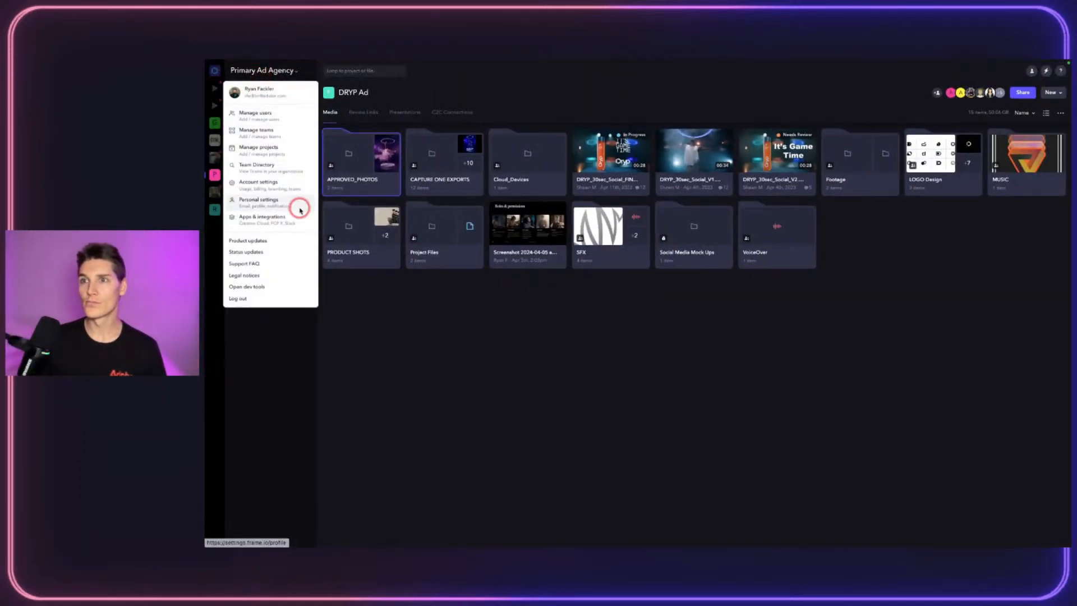
{"action": "left_click", "coordinate": [283, 184]}
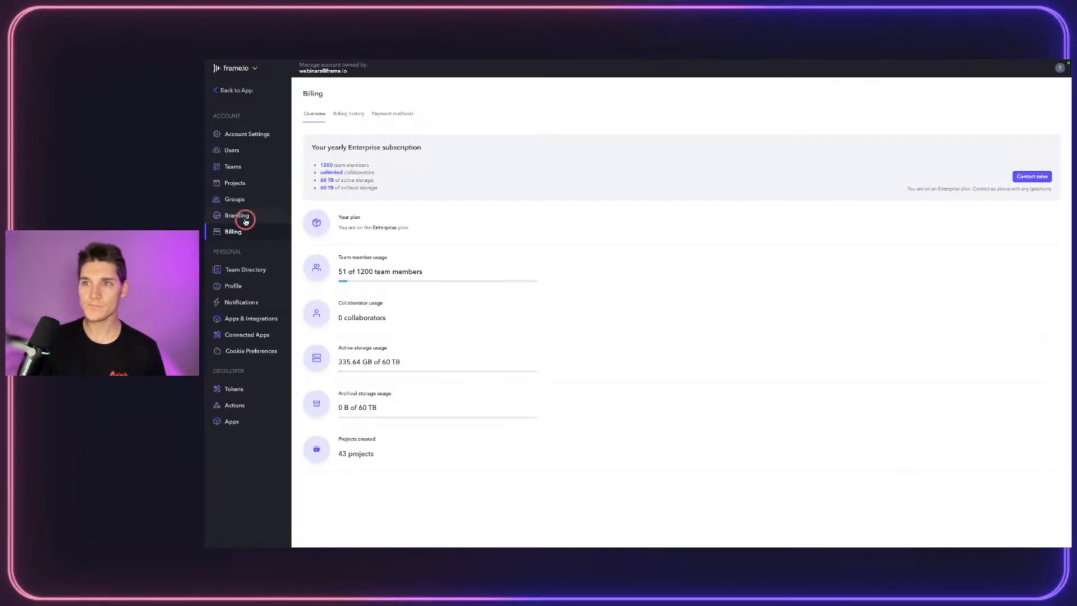
{"action": "left_click", "coordinate": [236, 200]}
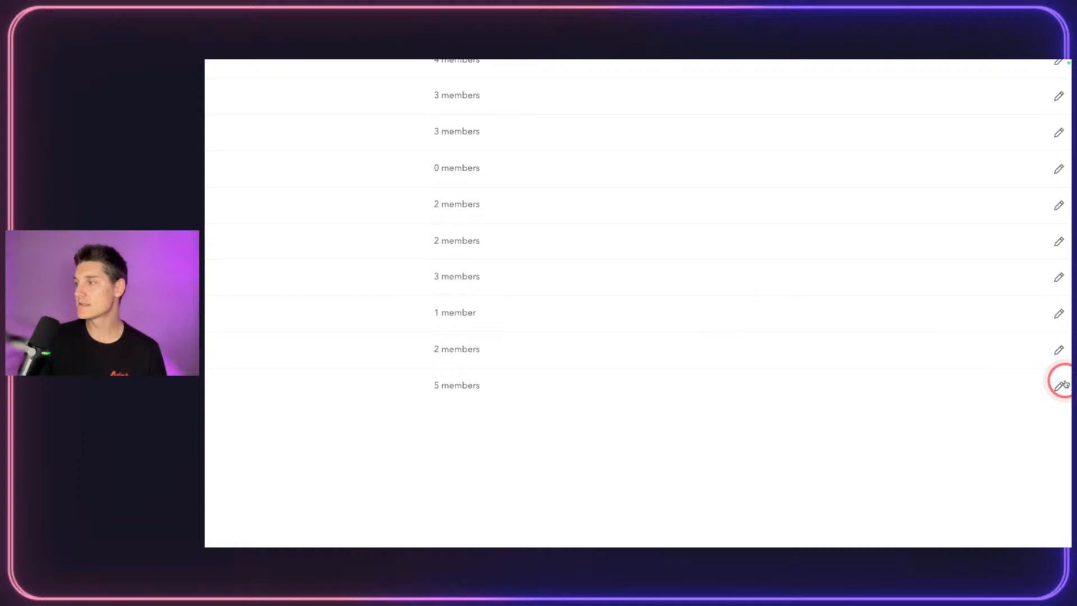
{"action": "left_click", "coordinate": [1060, 385]}
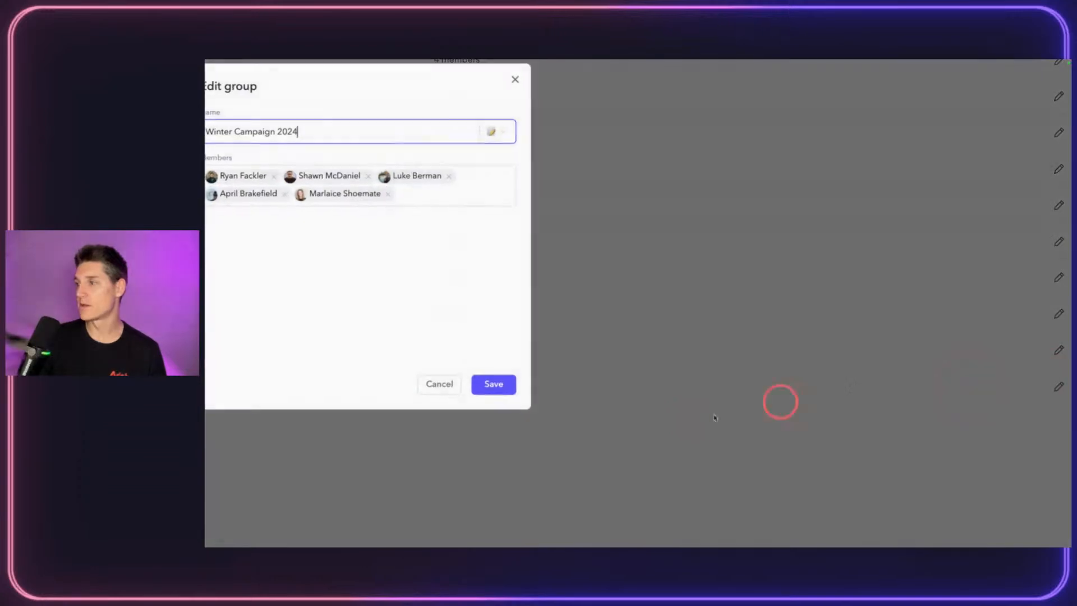
{"action": "left_click", "coordinate": [691, 268]}
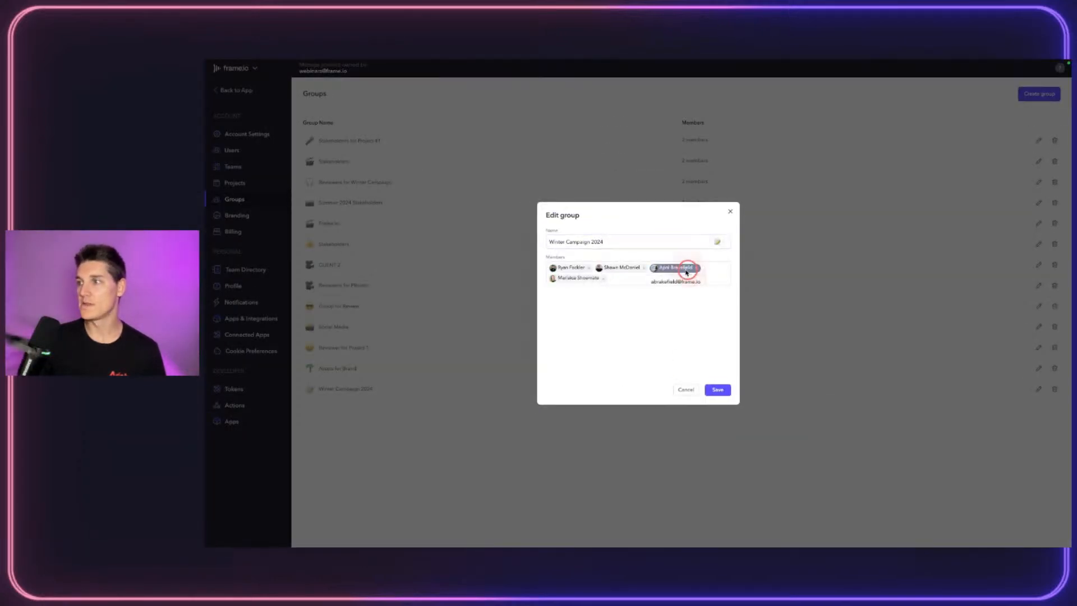
{"action": "left_click", "coordinate": [698, 269]}
Step: Give the group a snowman emoji icon found by searching 'winter', and save
{"action": "left_click", "coordinate": [727, 240]}
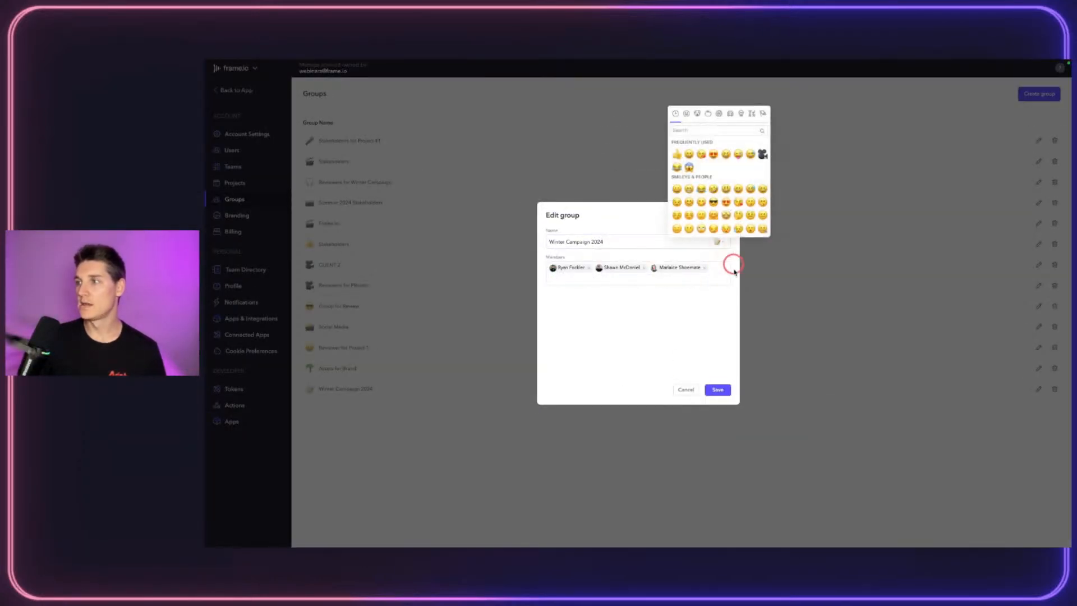
{"action": "left_click", "coordinate": [691, 129]}
{"action": "type", "text": "winter"}
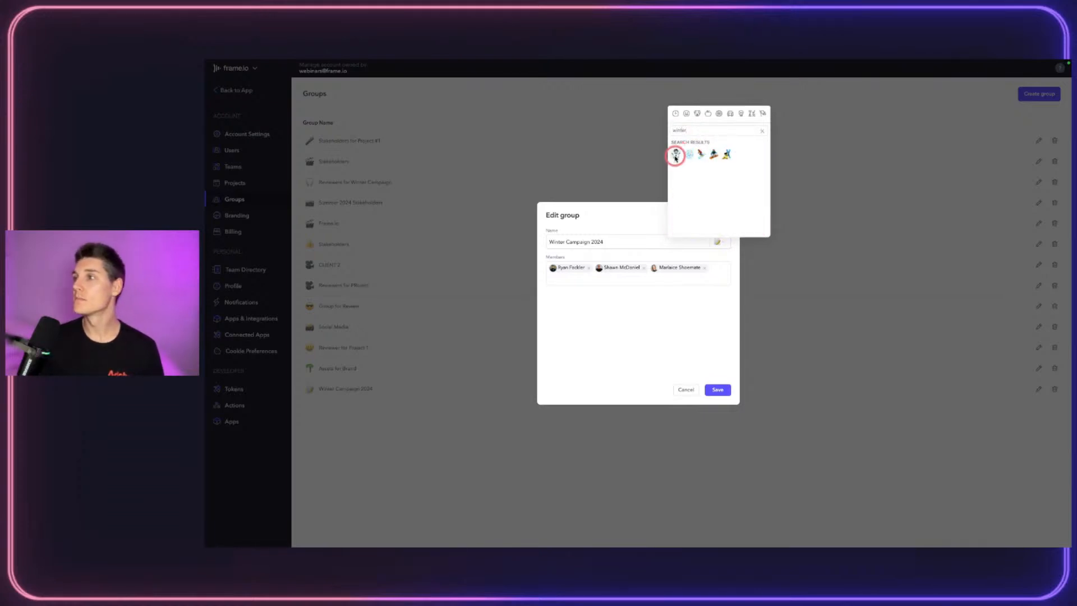
{"action": "left_click", "coordinate": [676, 155]}
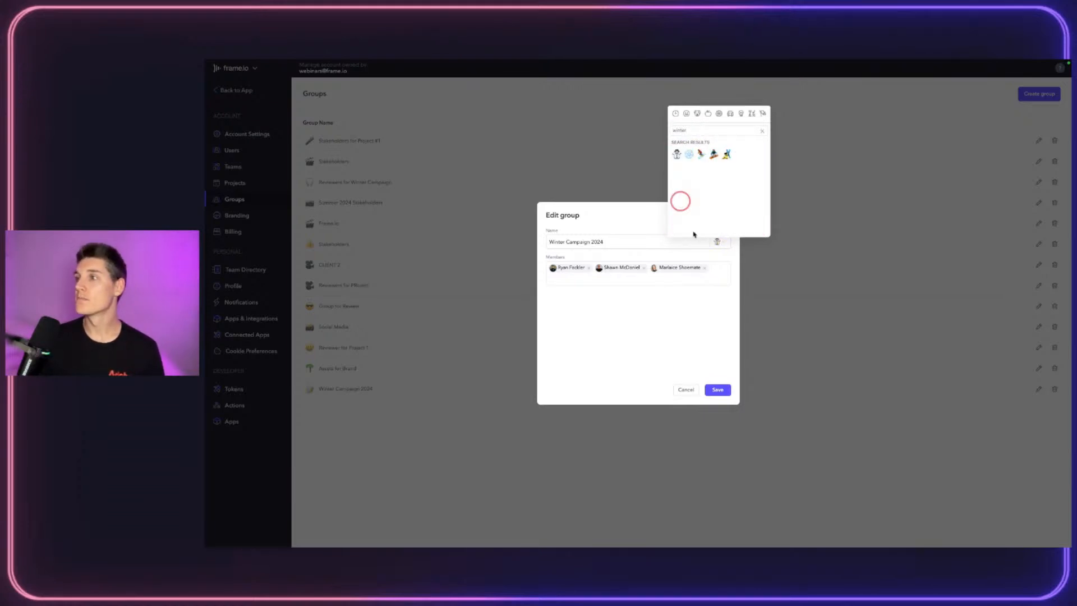
{"action": "left_click", "coordinate": [698, 370]}
{"action": "left_click", "coordinate": [717, 388]}
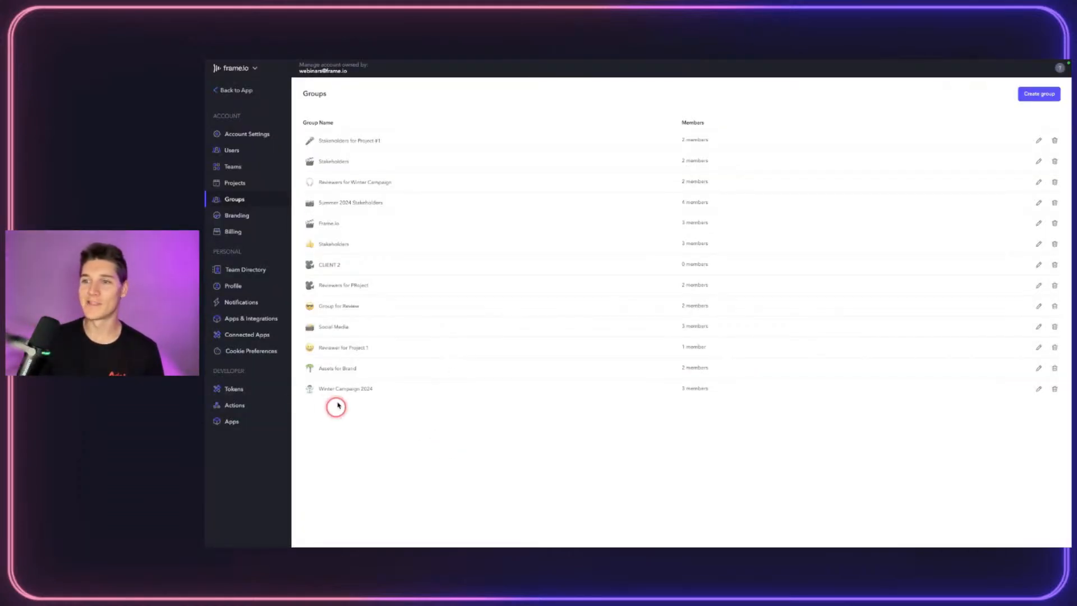
Step: In Branding, set the branded email notification accent color to the purple preset 9013FE
{"action": "left_click", "coordinate": [236, 216]}
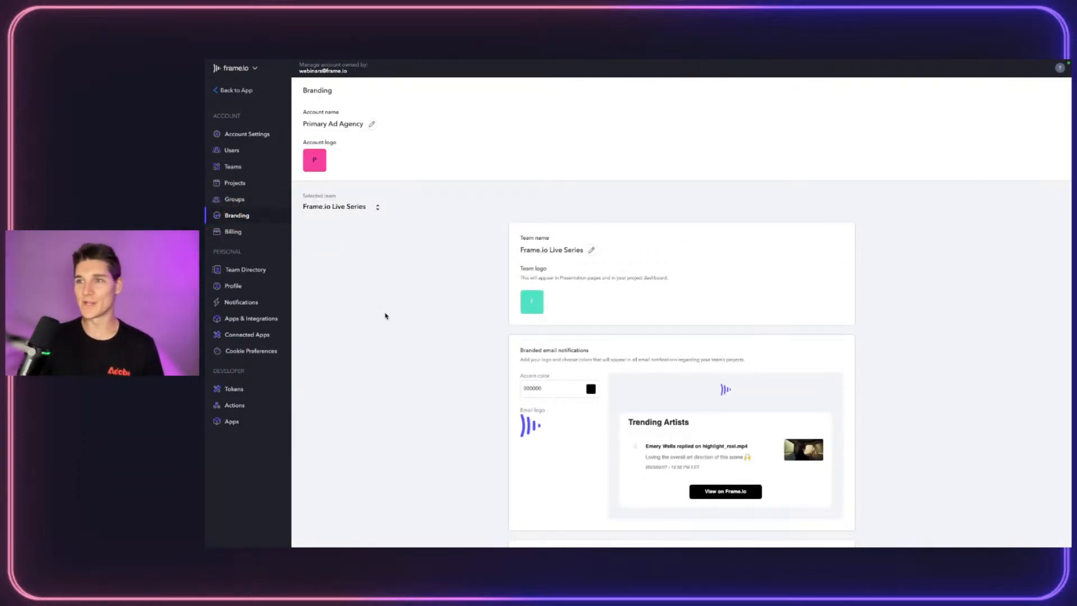
{"action": "scroll", "coordinate": [486, 250], "scroll_direction": "down", "scroll_amount": 4}
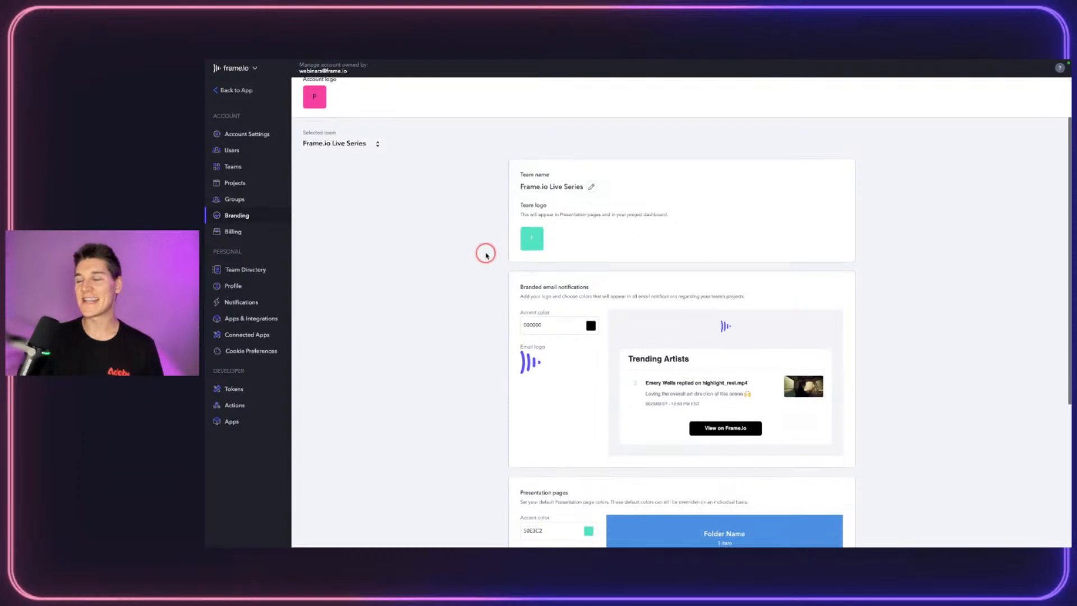
{"action": "scroll", "coordinate": [543, 331], "scroll_direction": "up", "scroll_amount": 4}
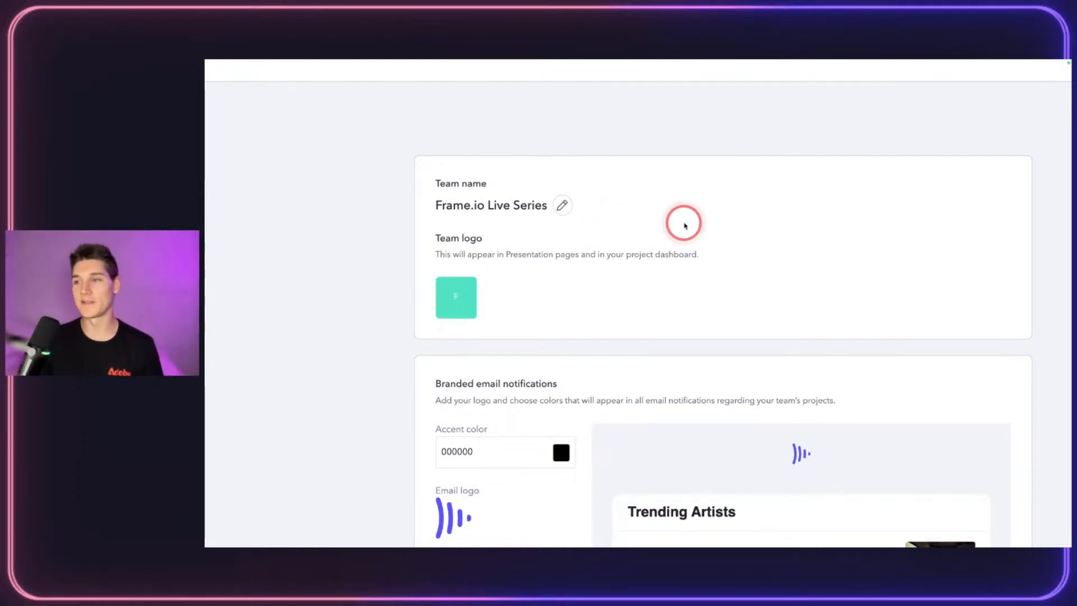
{"action": "scroll", "coordinate": [682, 221], "scroll_direction": "down", "scroll_amount": 5}
{"action": "scroll", "coordinate": [681, 222], "scroll_direction": "up", "scroll_amount": 1}
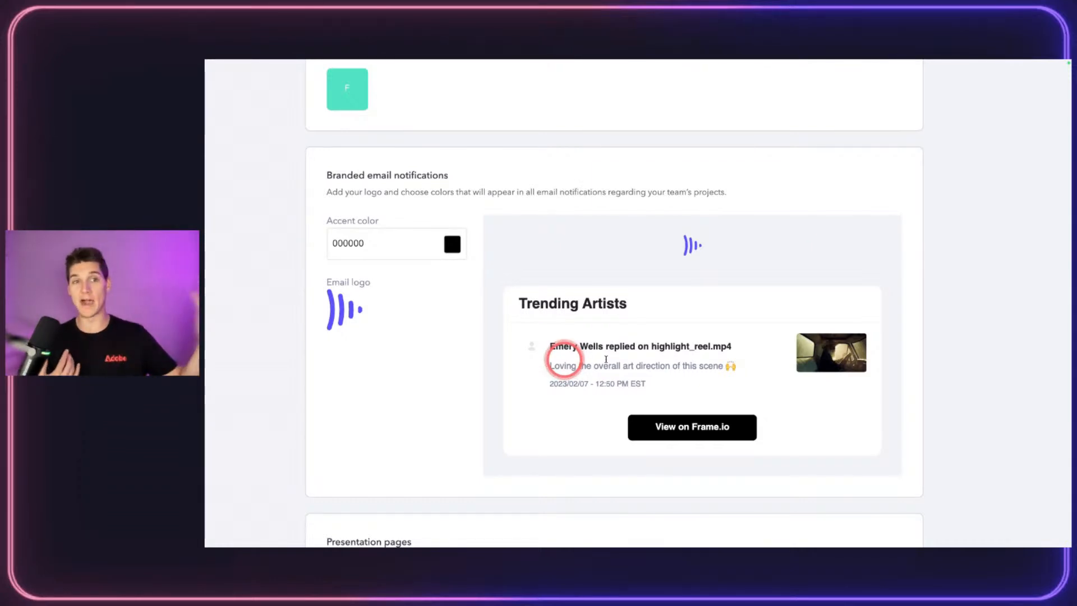
{"action": "left_click", "coordinate": [446, 248]}
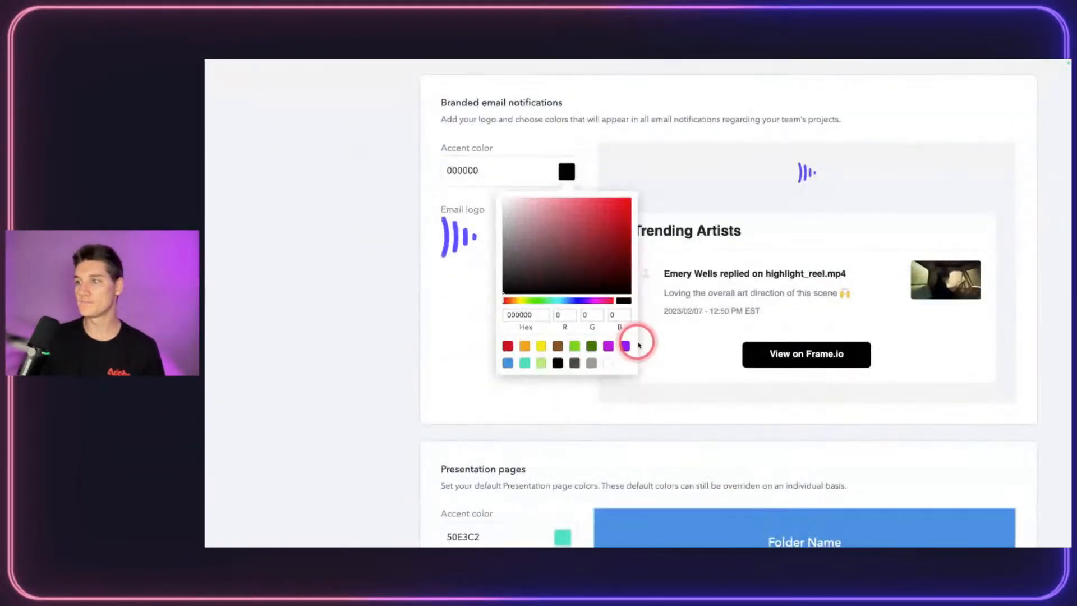
{"action": "left_click", "coordinate": [627, 346]}
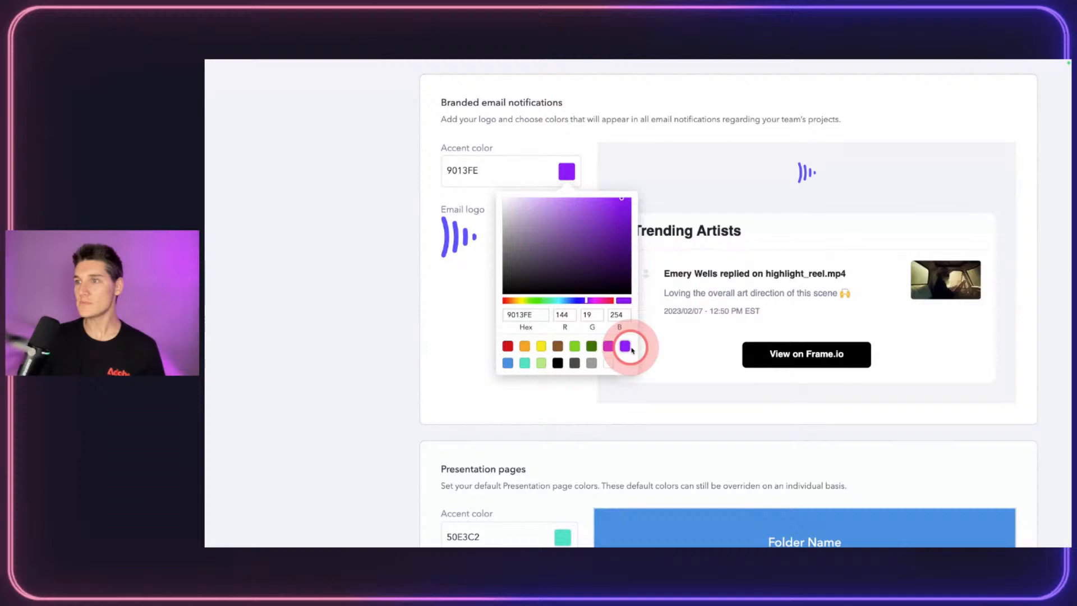
{"action": "left_click", "coordinate": [440, 293]}
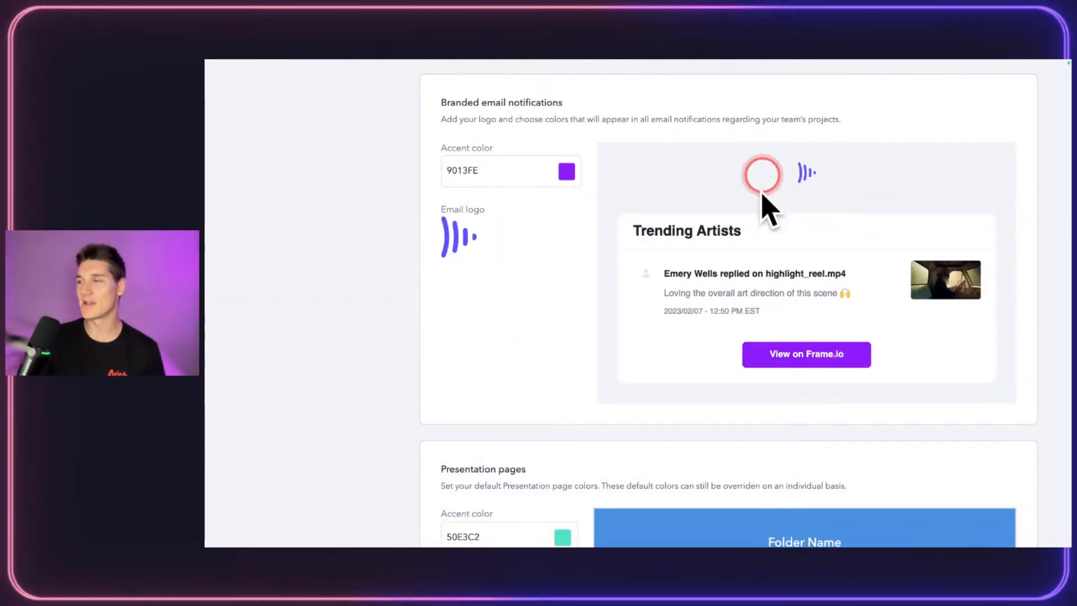
Step: Set the presentation page accent color to the blue preset 4A90E2
{"action": "scroll", "coordinate": [419, 251], "scroll_direction": "down", "scroll_amount": 5}
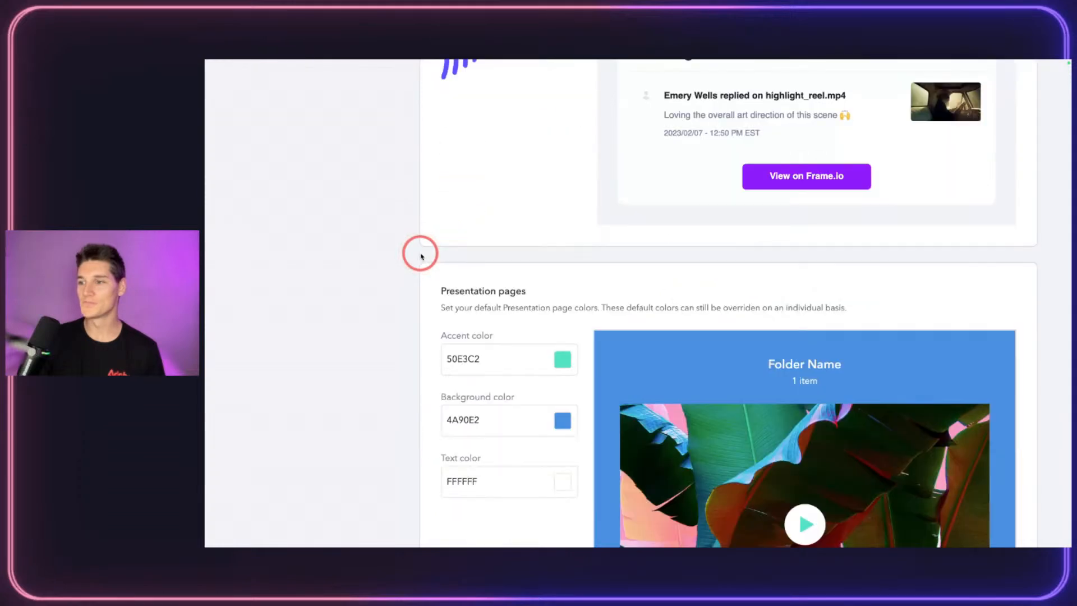
{"action": "scroll", "coordinate": [422, 335], "scroll_direction": "down", "scroll_amount": 2}
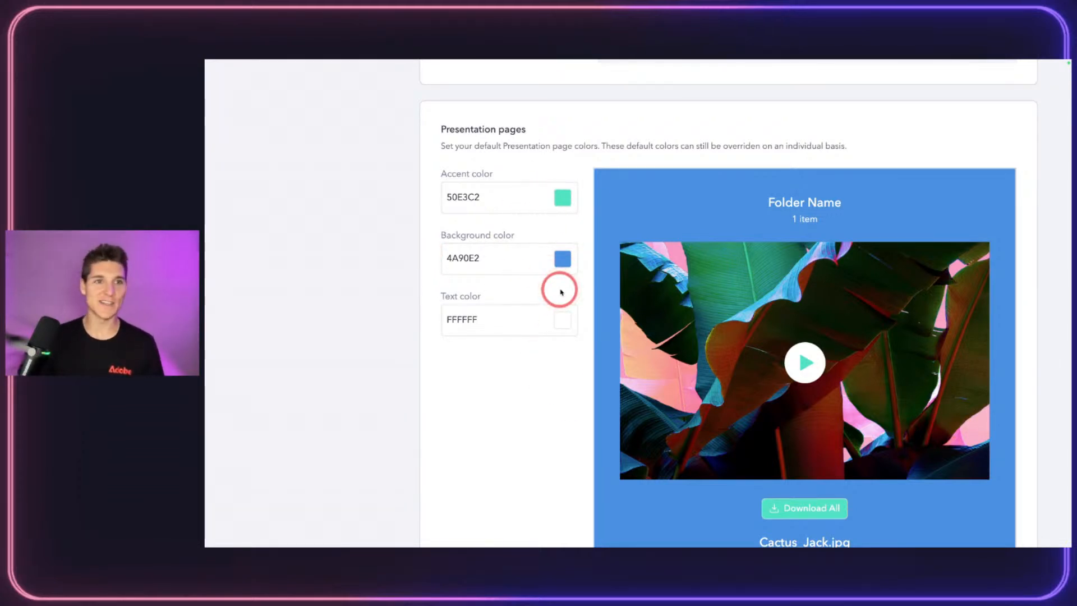
{"action": "left_click", "coordinate": [562, 197]}
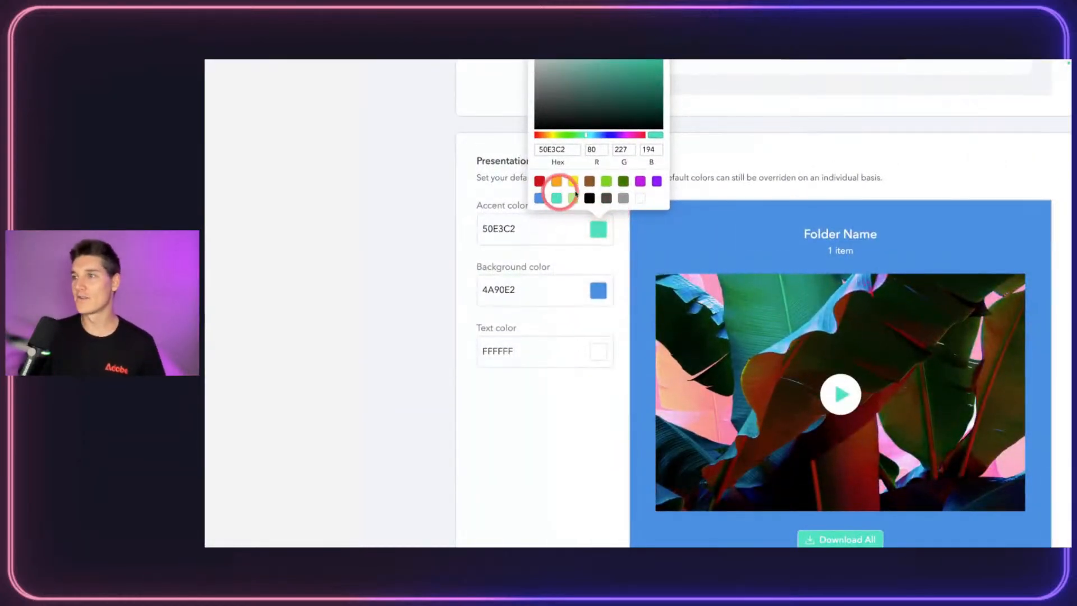
{"action": "left_click", "coordinate": [641, 198]}
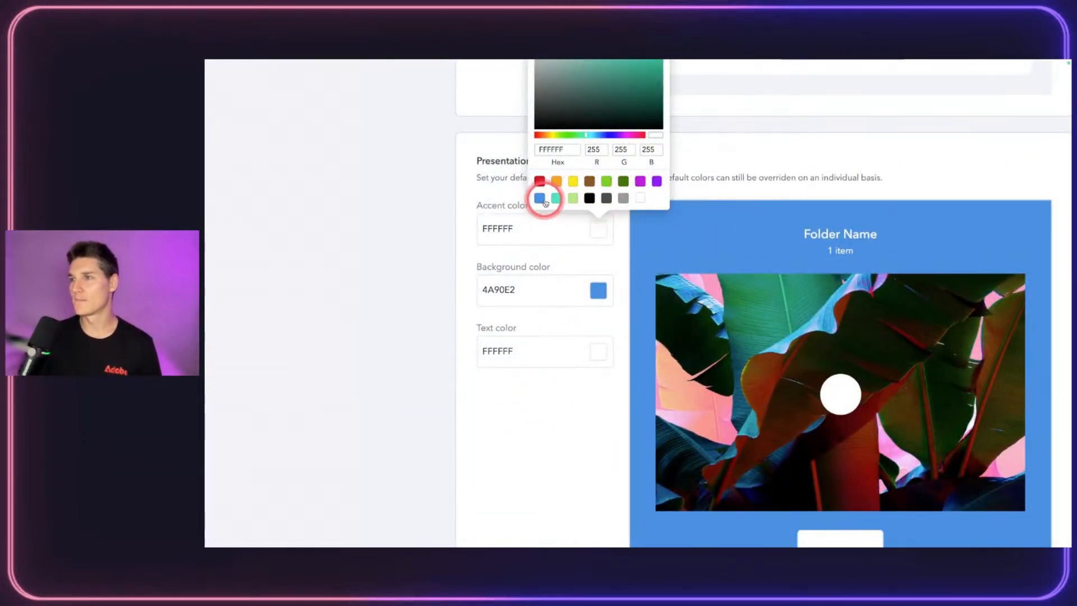
{"action": "left_click", "coordinate": [539, 198]}
{"action": "left_click", "coordinate": [594, 290]}
Step: Set the presentation page background to light grey E6E6E6
{"action": "left_click", "coordinate": [594, 293]}
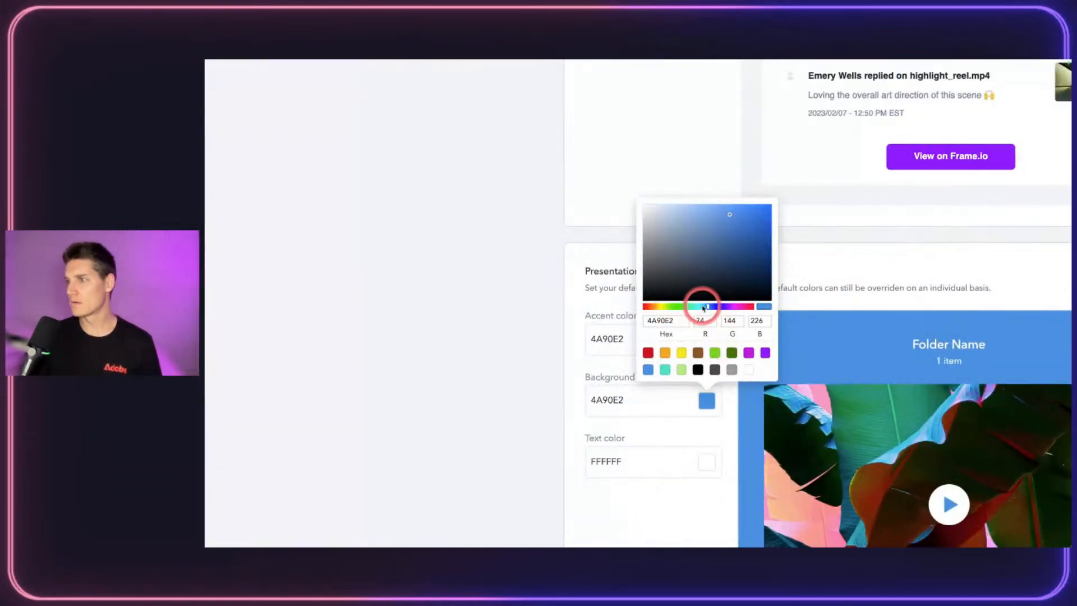
{"action": "left_click_drag", "start_coordinate": [702, 306], "coordinate": [659, 307]}
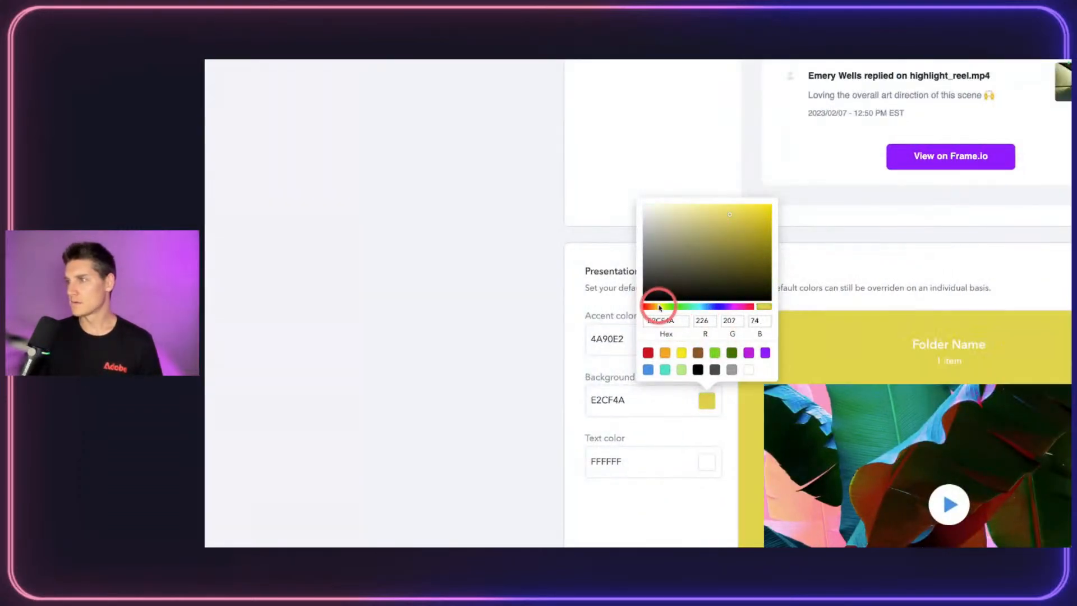
{"action": "left_click", "coordinate": [731, 369]}
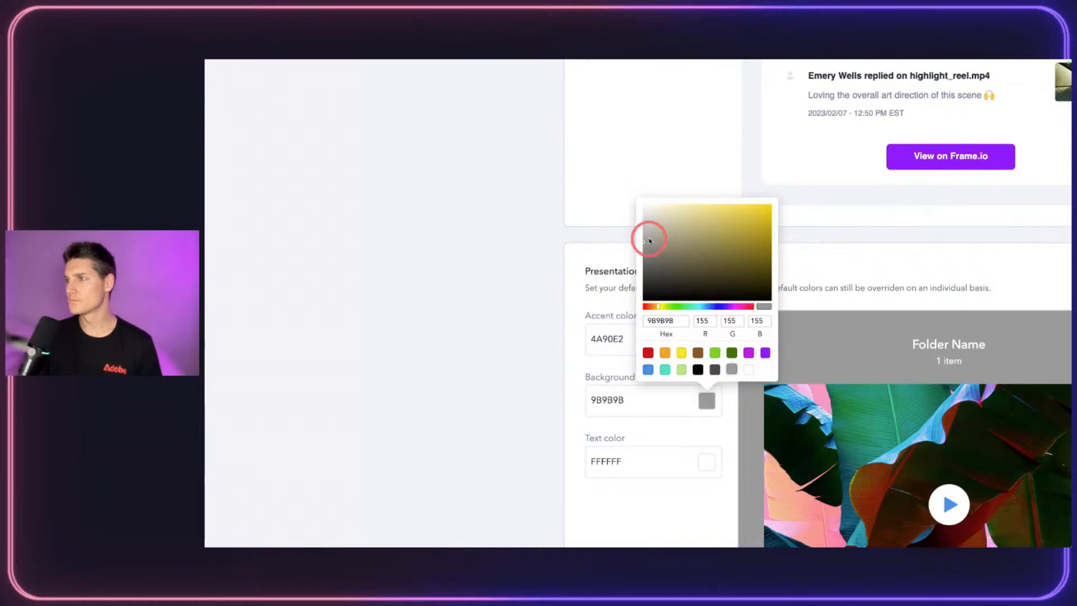
{"action": "left_click_drag", "start_coordinate": [644, 236], "coordinate": [639, 216]}
{"action": "scroll", "coordinate": [640, 393], "scroll_direction": "down", "scroll_amount": 2}
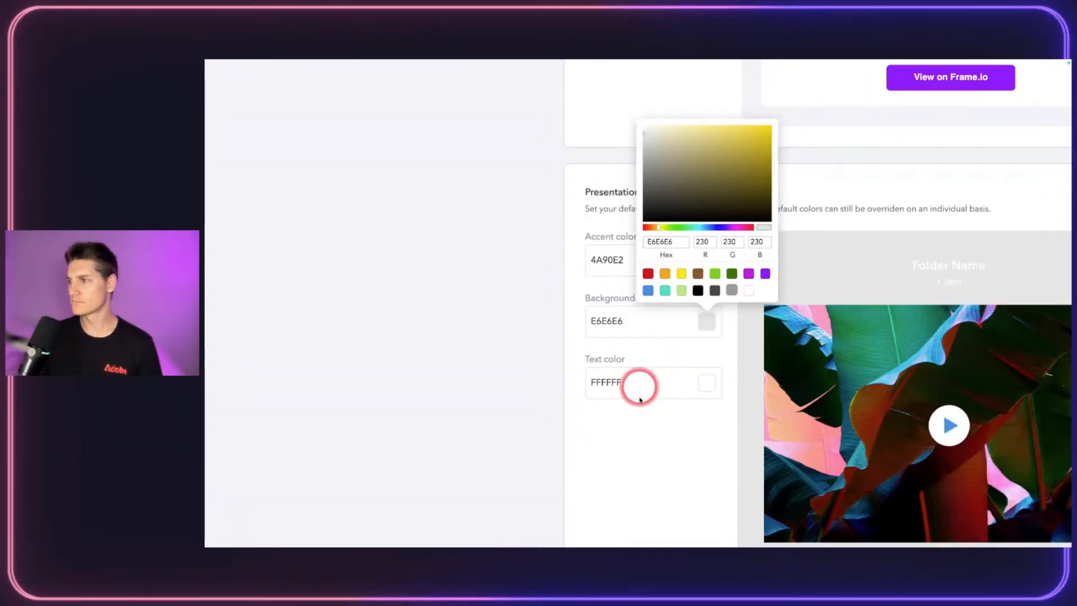
{"action": "left_click", "coordinate": [645, 436]}
{"action": "scroll", "coordinate": [649, 438], "scroll_direction": "right", "scroll_amount": 2}
Step: Set the presentation page text color to blue 4A90E2
{"action": "left_click", "coordinate": [630, 383]}
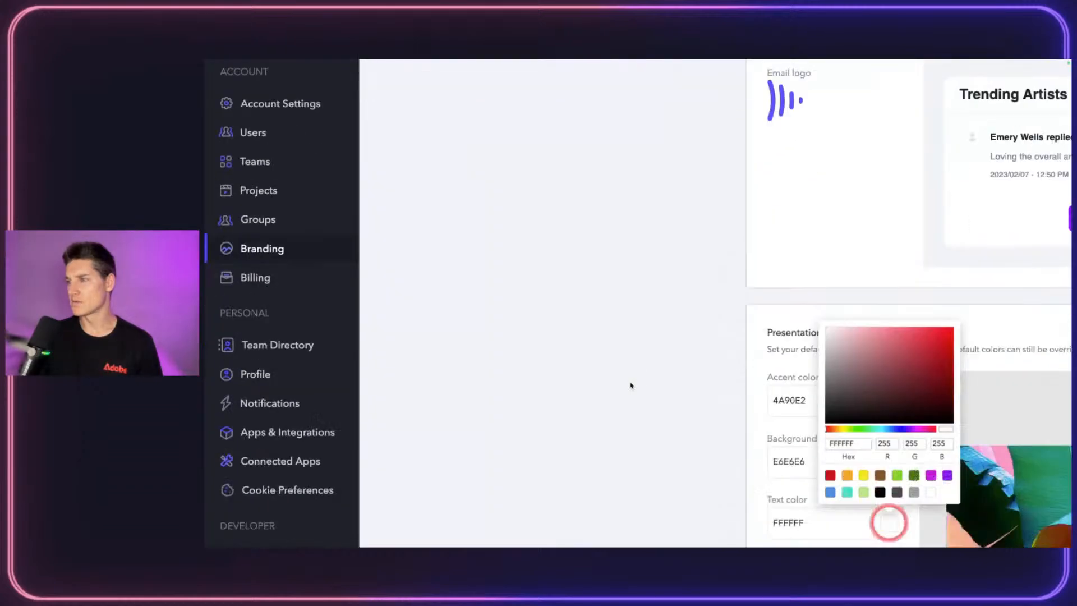
{"action": "scroll", "coordinate": [634, 394], "scroll_direction": "right", "scroll_amount": 2}
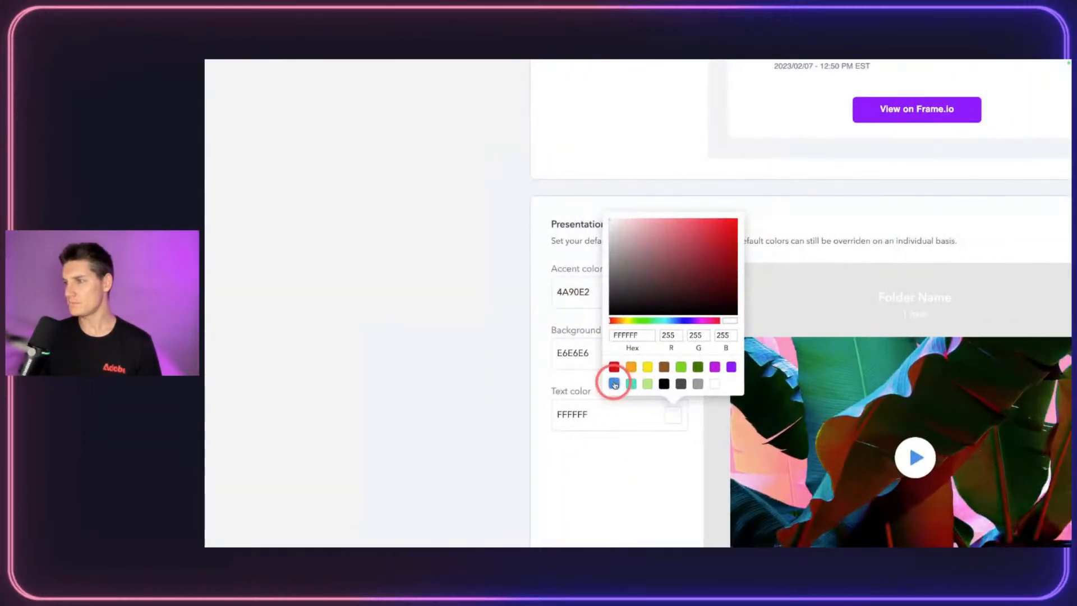
{"action": "left_click", "coordinate": [613, 383]}
{"action": "left_click", "coordinate": [582, 493]}
{"action": "scroll", "coordinate": [510, 476], "scroll_direction": "down", "scroll_amount": 1}
{"action": "scroll", "coordinate": [511, 477], "scroll_direction": "down", "scroll_amount": 3}
{"action": "scroll", "coordinate": [510, 476], "scroll_direction": "right", "scroll_amount": 2}
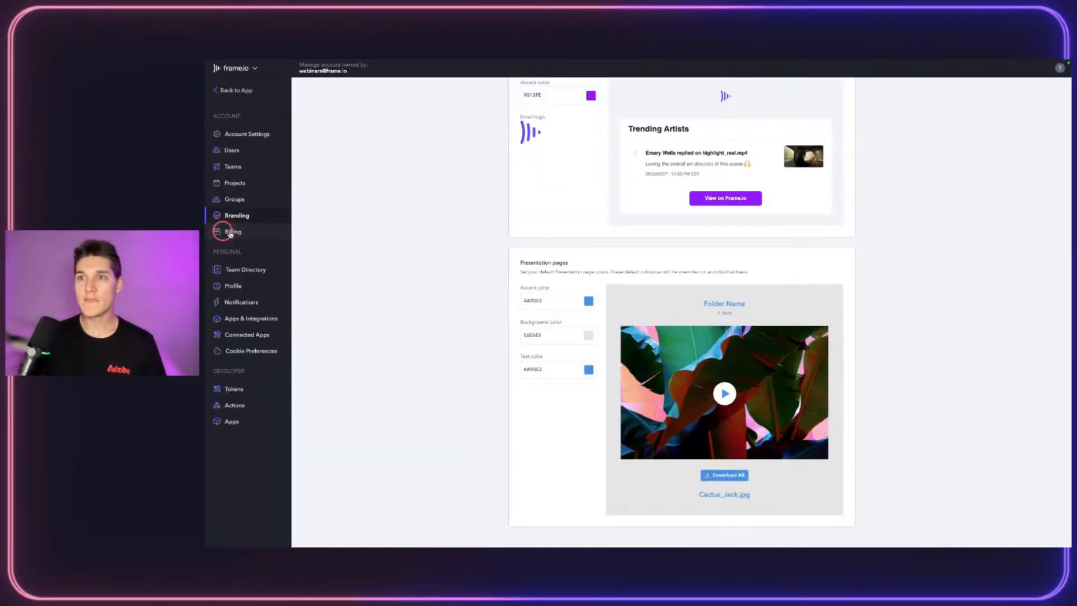
Step: Review the Billing plan overview, then view the Team Directory of eight teams
{"action": "left_click", "coordinate": [263, 235]}
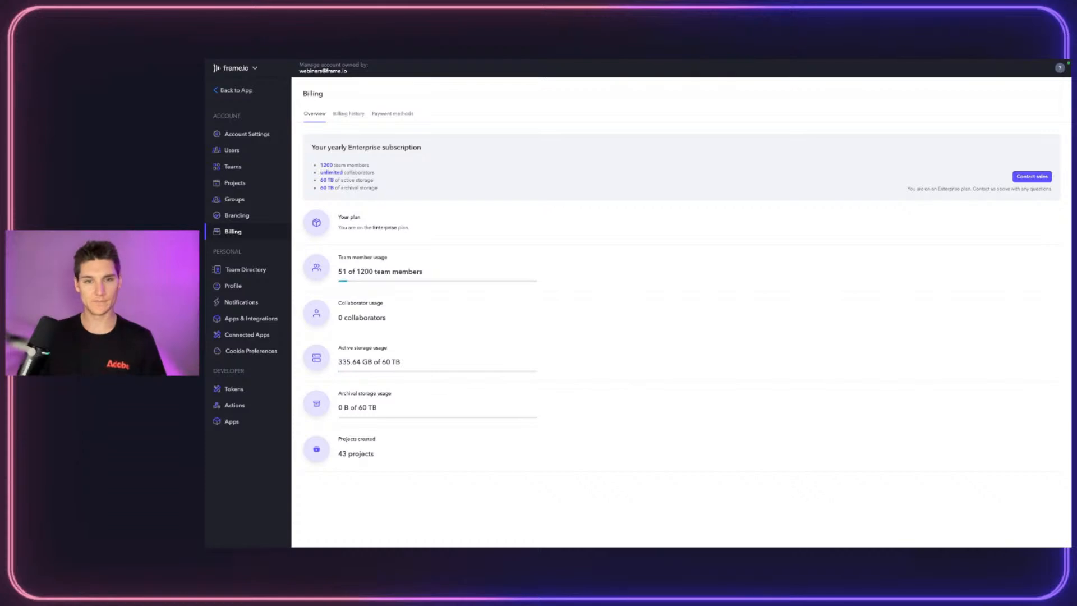
{"action": "left_click", "coordinate": [235, 271]}
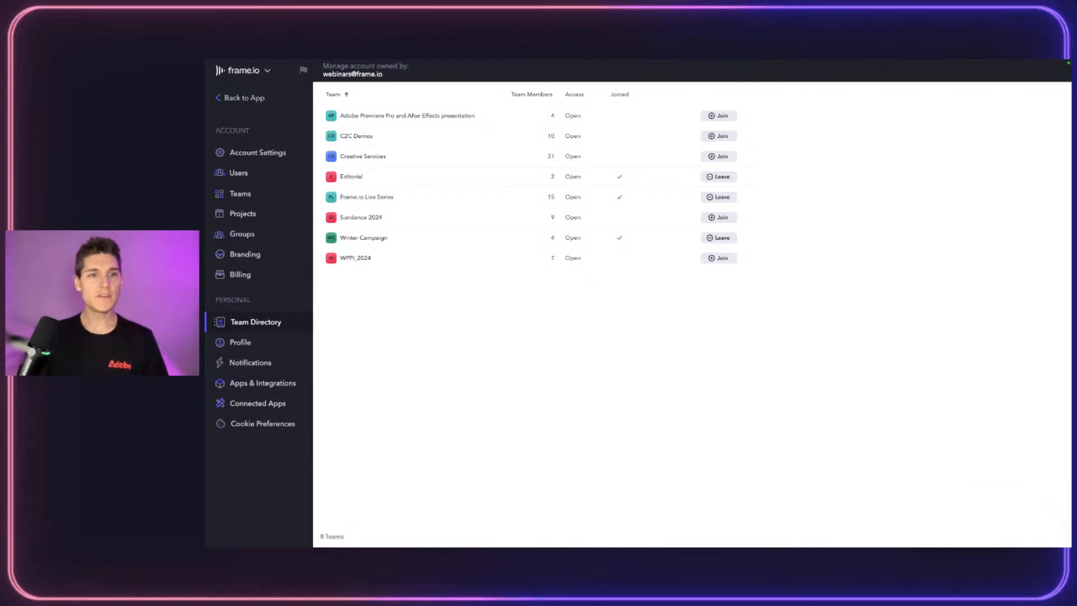
{"action": "left_click", "coordinate": [255, 319]}
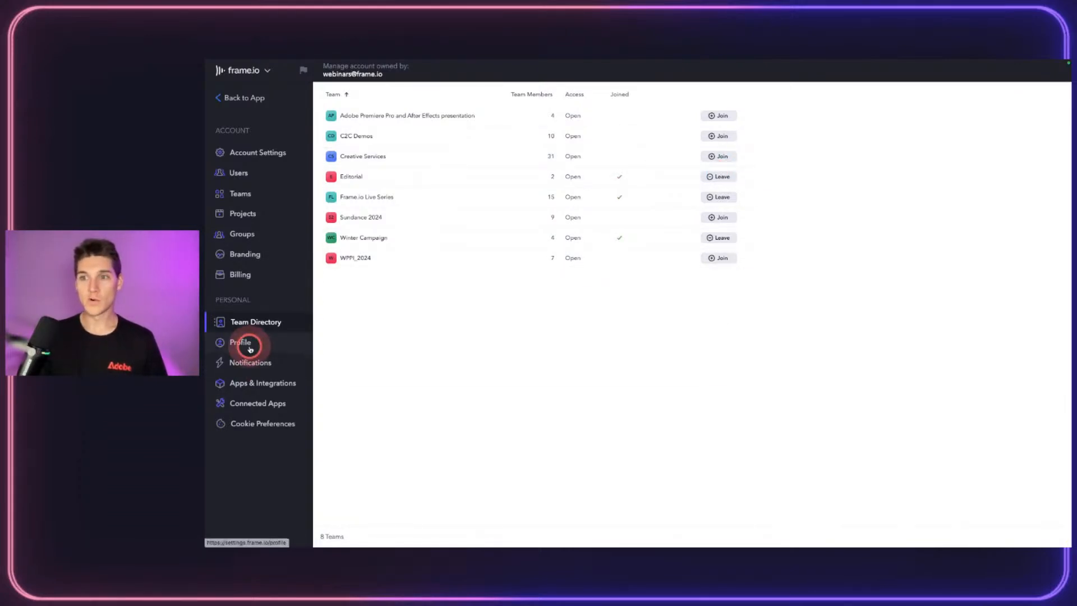
{"action": "left_click", "coordinate": [250, 349]}
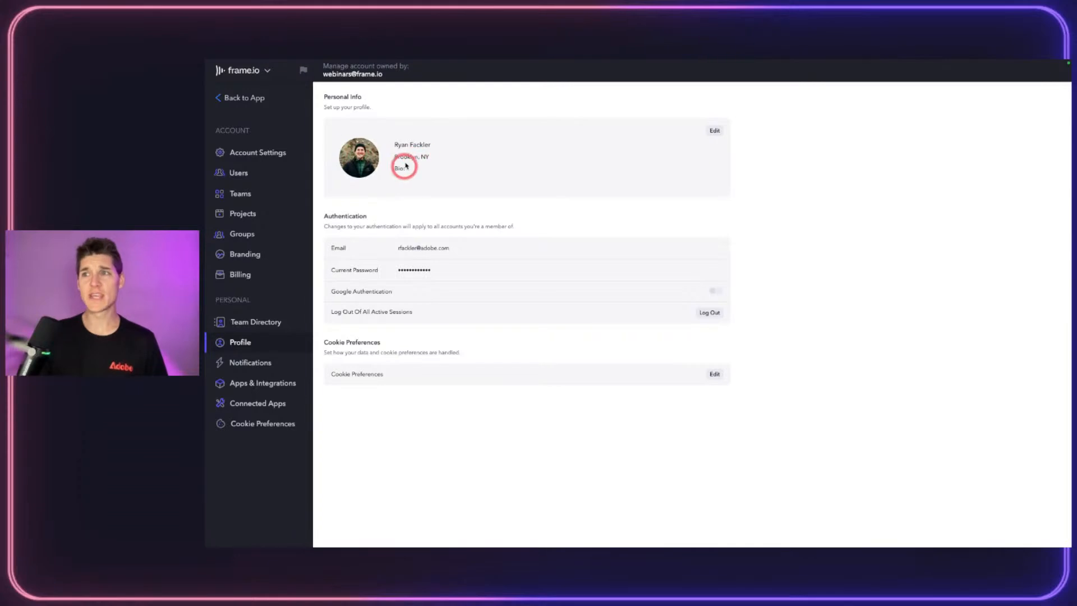
{"action": "scroll", "coordinate": [369, 152], "scroll_direction": "up", "scroll_amount": 5}
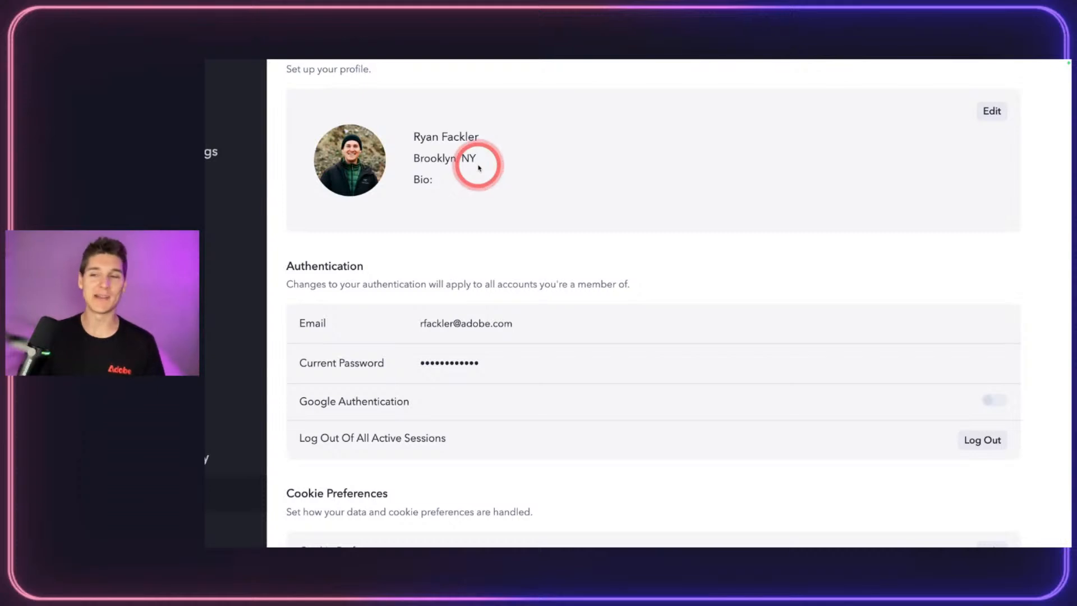
{"action": "scroll", "coordinate": [560, 162], "scroll_direction": "down", "scroll_amount": 3}
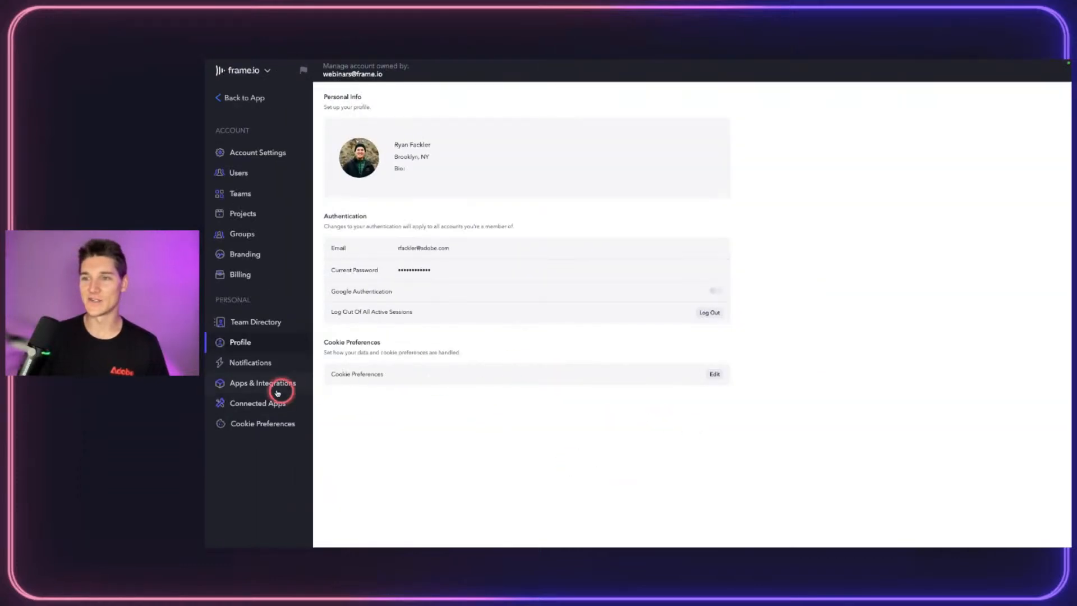
Step: Set email notification frequency to Immediately and leave the timezone at UTC-06:00 Central Time
{"action": "left_click", "coordinate": [240, 365]}
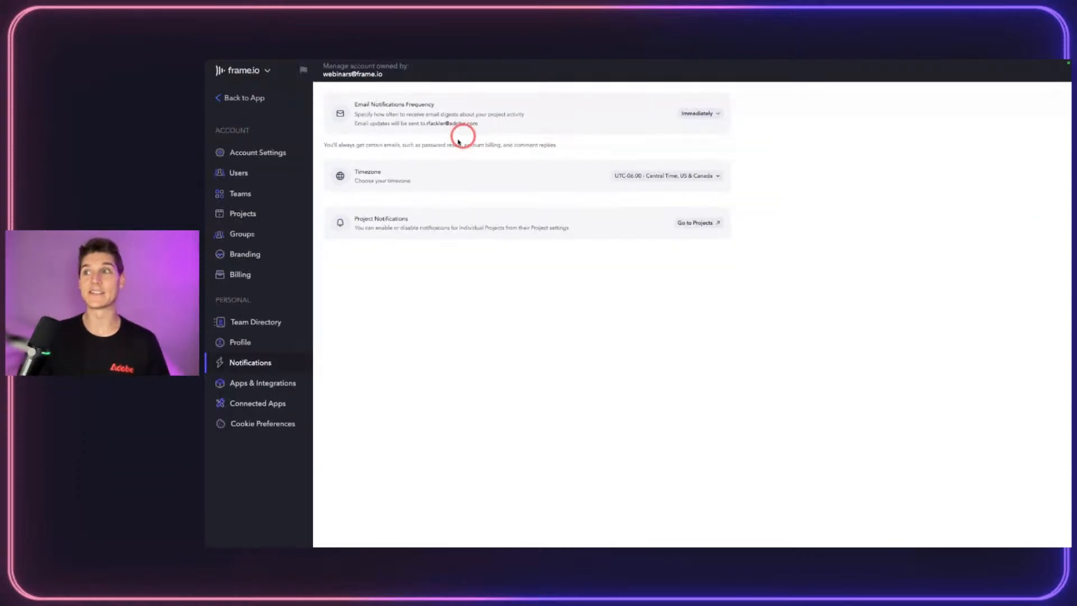
{"action": "left_click", "coordinate": [707, 112]}
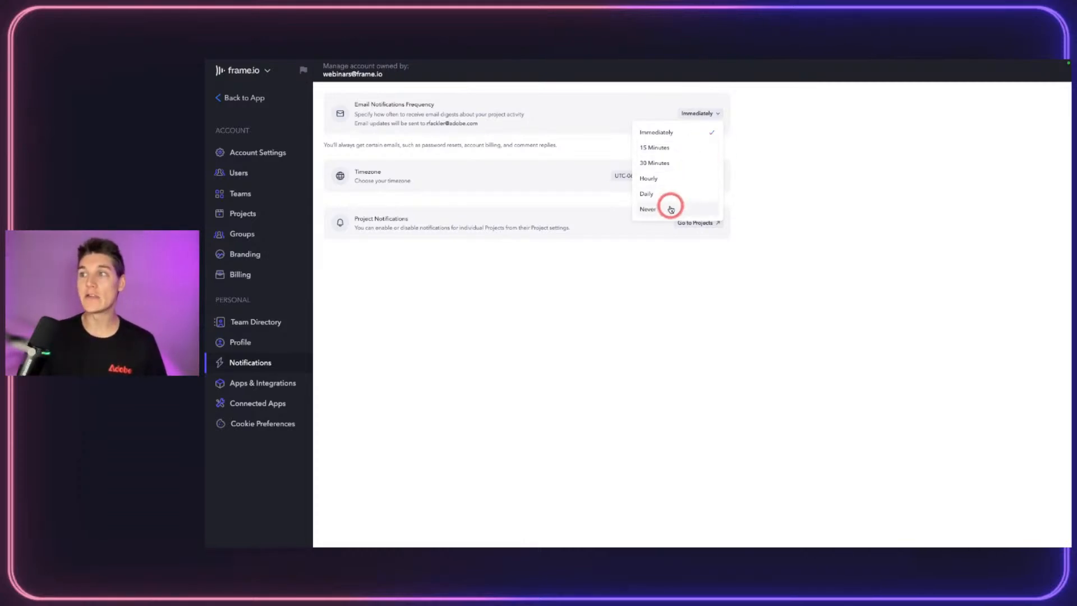
{"action": "left_click", "coordinate": [527, 135]}
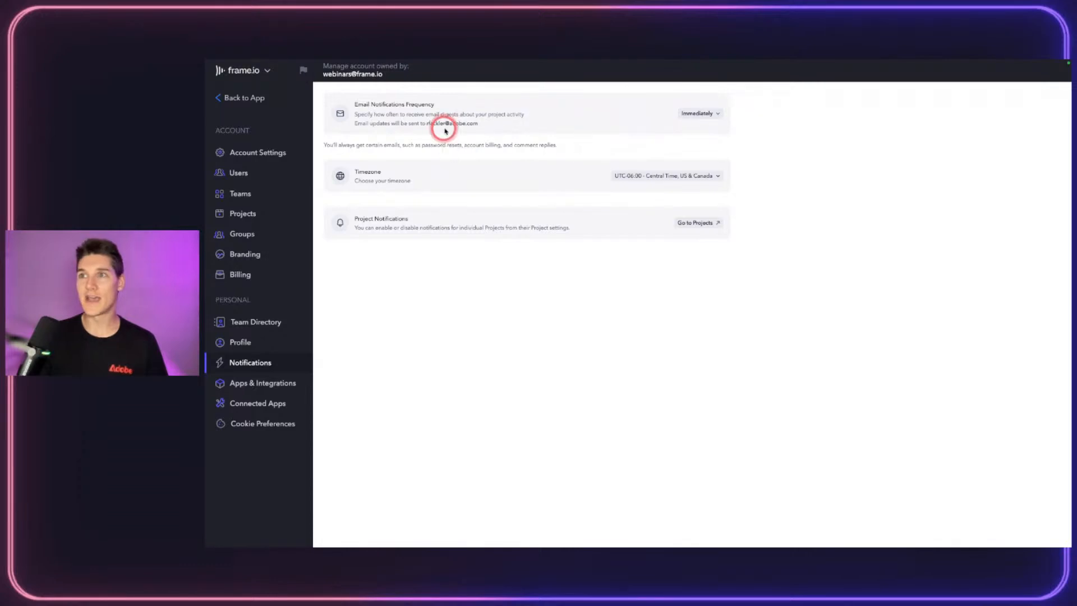
{"action": "left_click", "coordinate": [697, 113]}
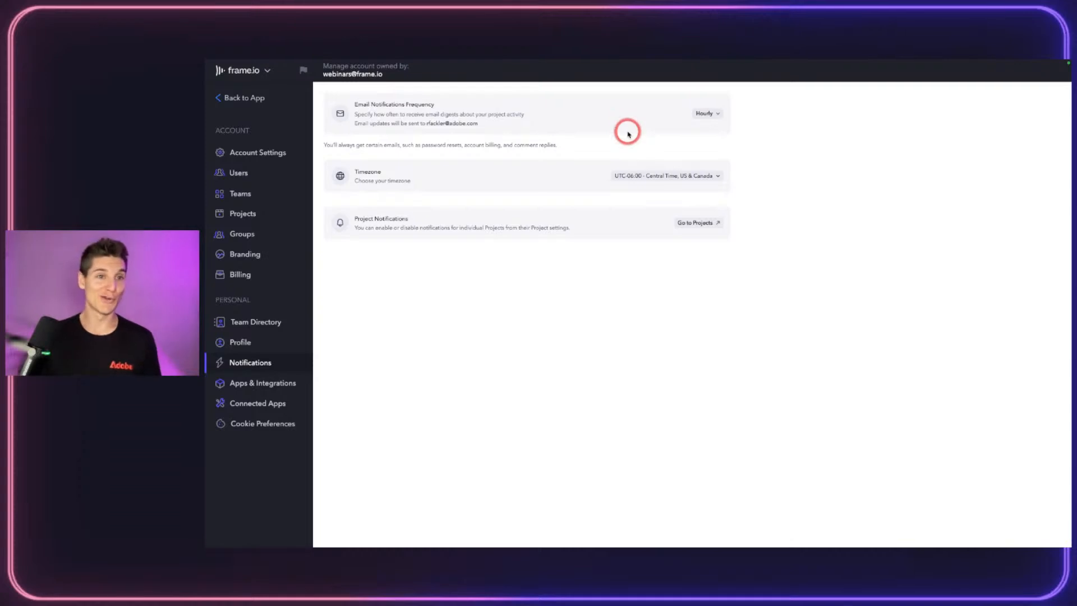
{"action": "left_click", "coordinate": [721, 112]}
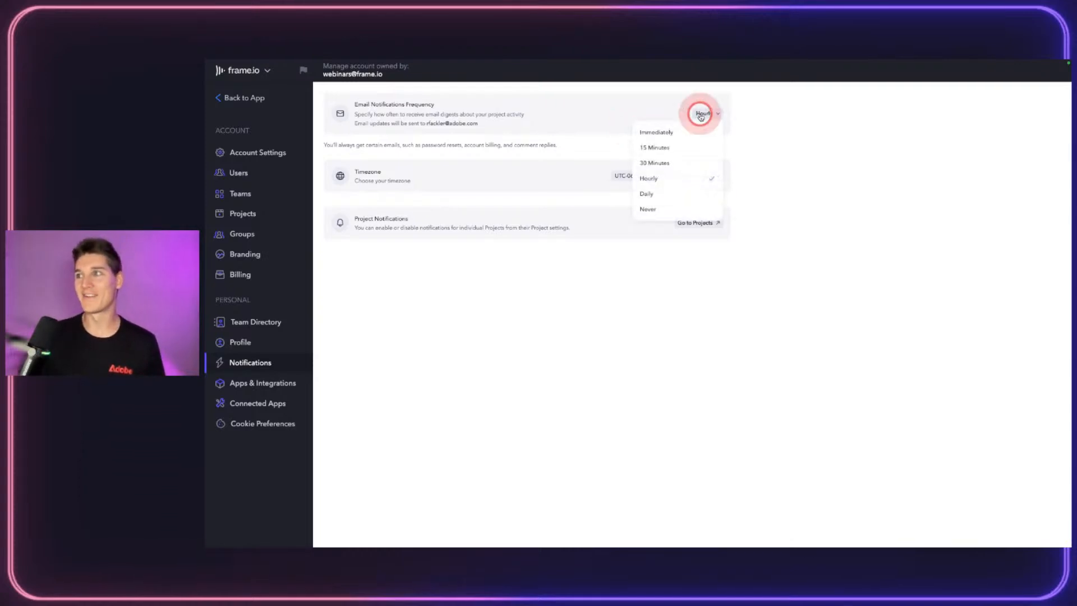
{"action": "left_click", "coordinate": [673, 133]}
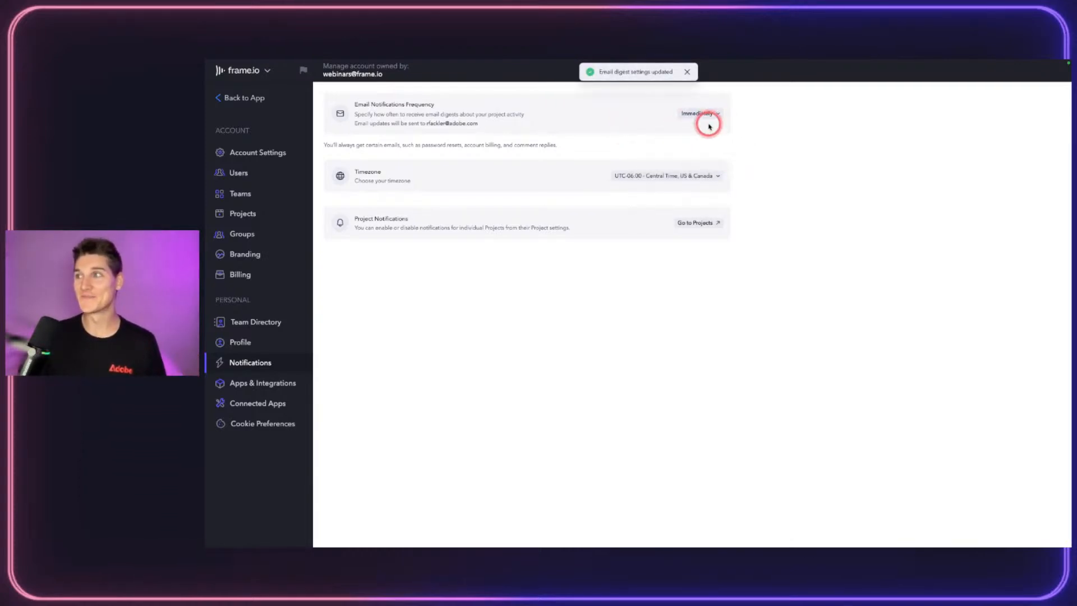
{"action": "left_click", "coordinate": [710, 177]}
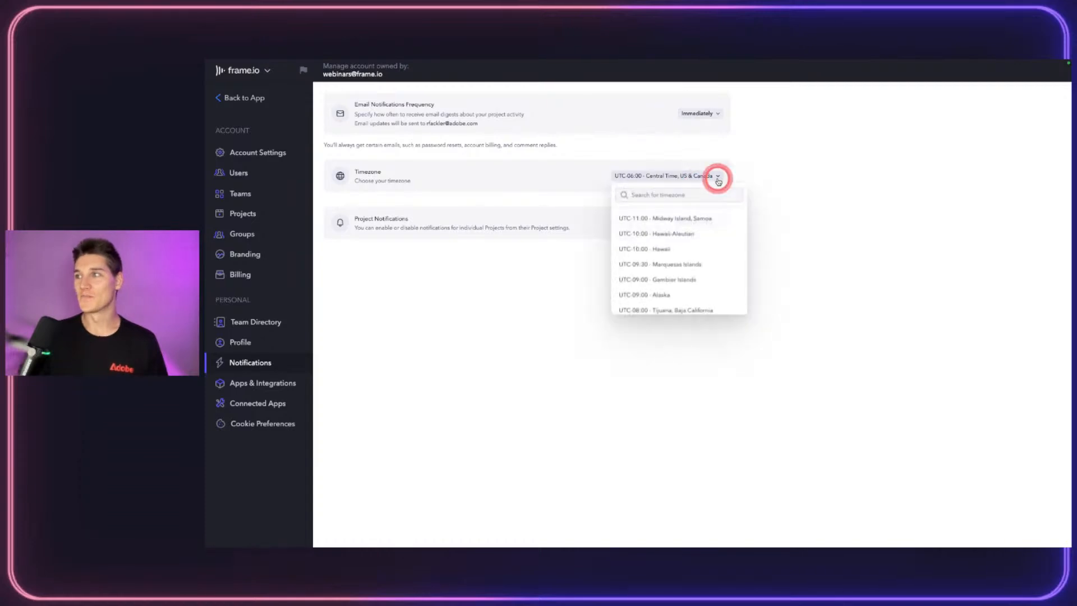
{"action": "left_click", "coordinate": [765, 183]}
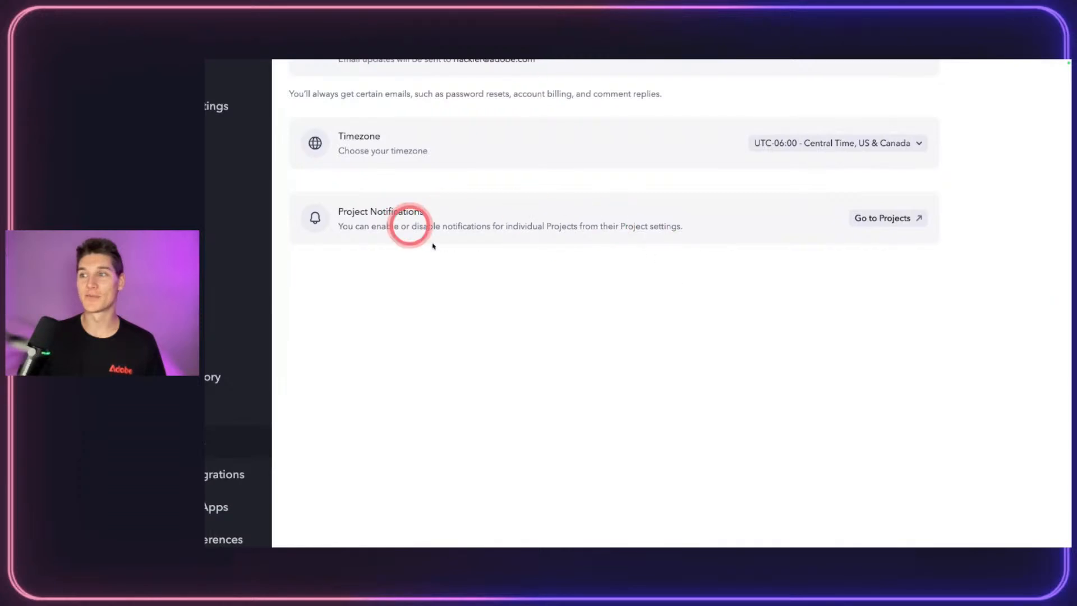
Step: Look over the DRYP Ad project settings without saving, then go to Apps & Integrations
{"action": "left_click", "coordinate": [888, 218]}
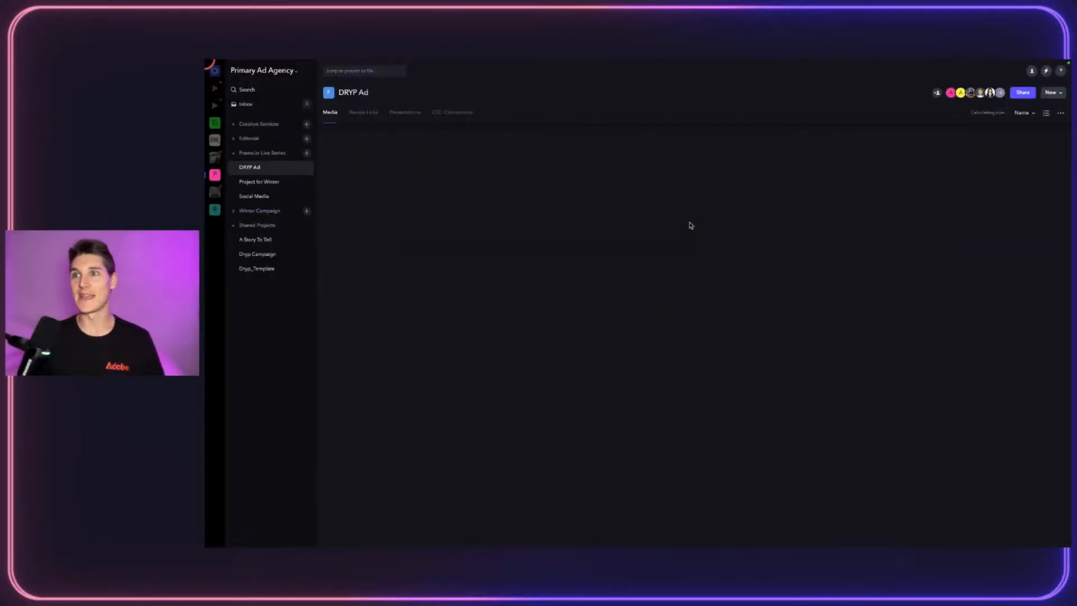
{"action": "left_click", "coordinate": [307, 167]}
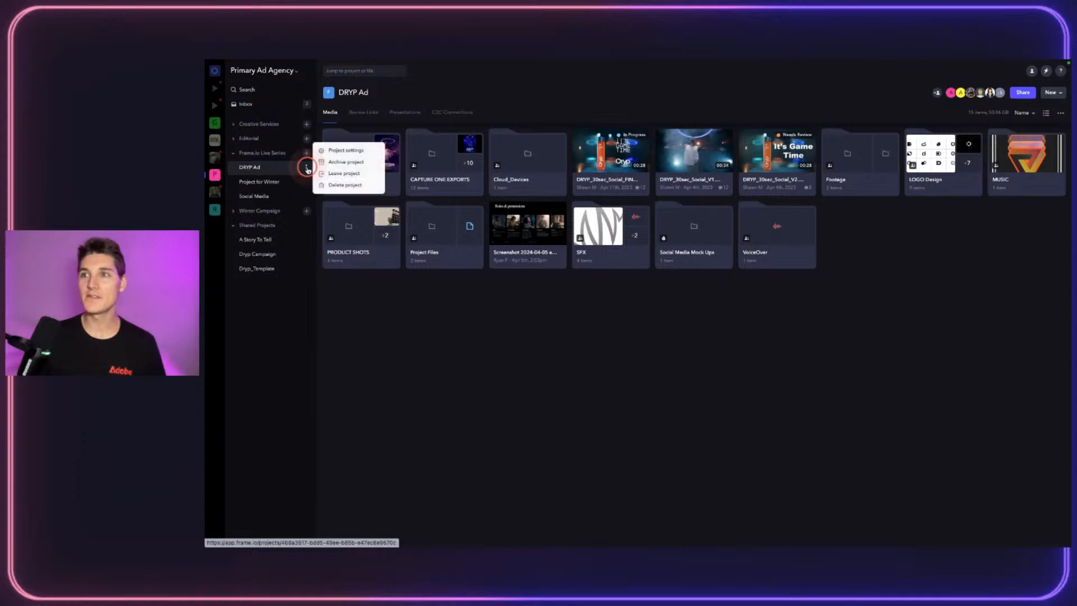
{"action": "left_click", "coordinate": [352, 150]}
{"action": "scroll", "coordinate": [645, 289], "scroll_direction": "down", "scroll_amount": 2}
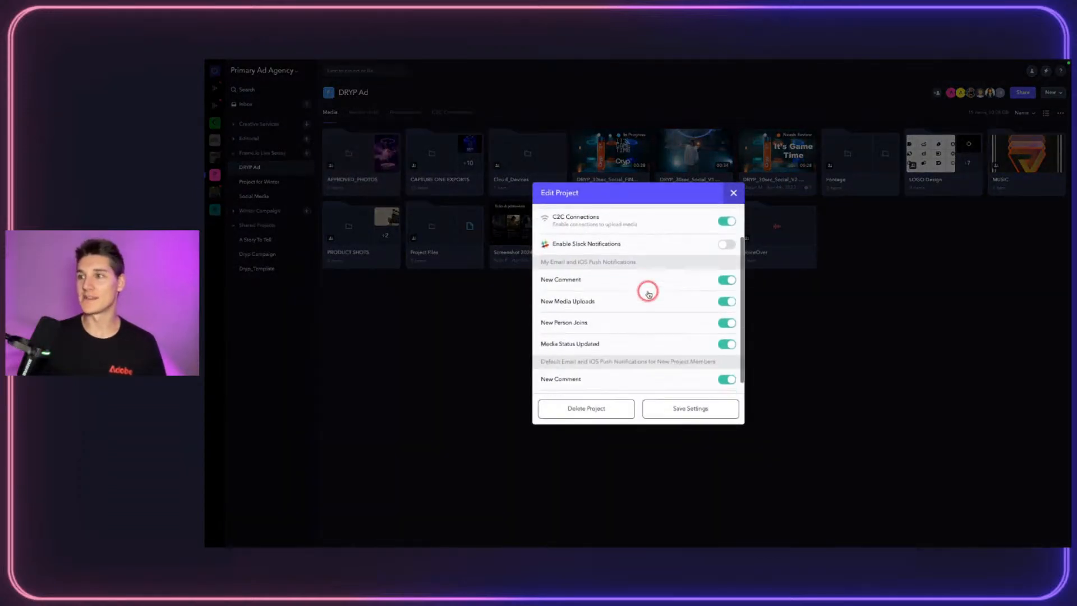
{"action": "left_click", "coordinate": [732, 193]}
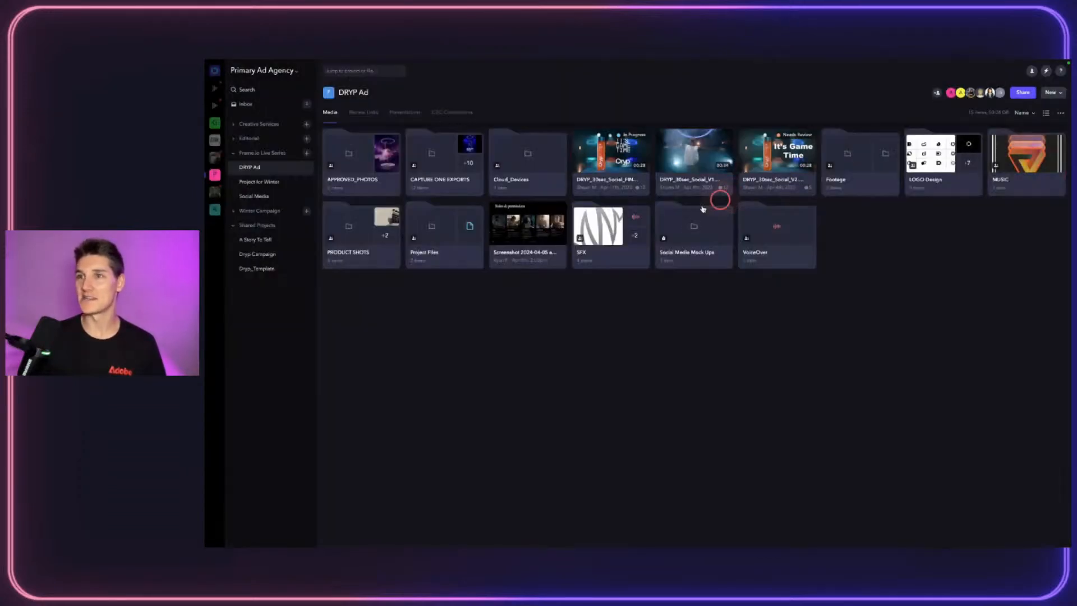
{"action": "left_click", "coordinate": [454, 172]}
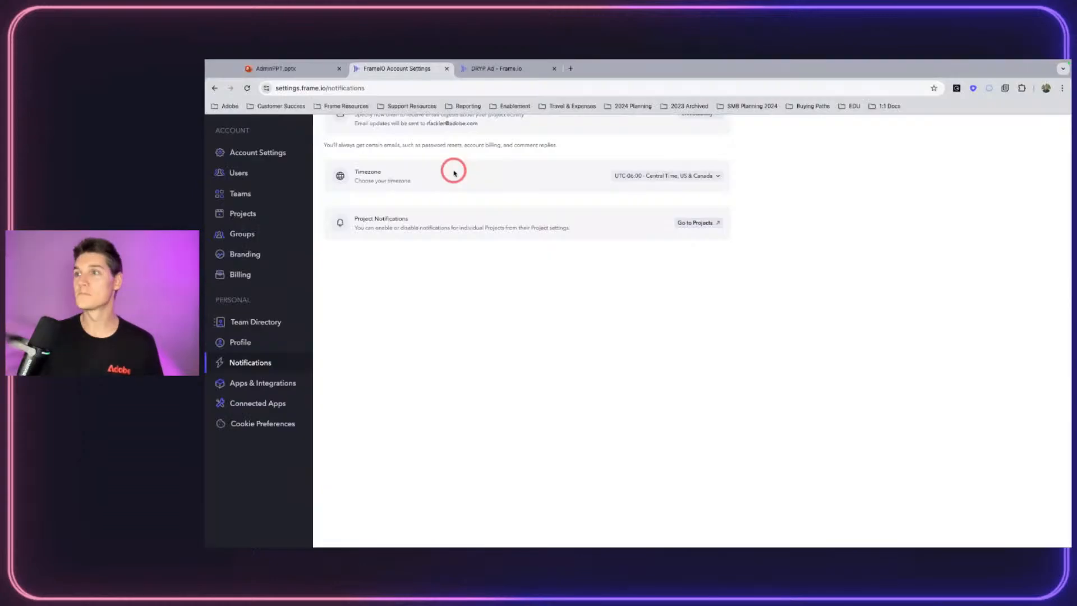
{"action": "left_click", "coordinate": [289, 379]}
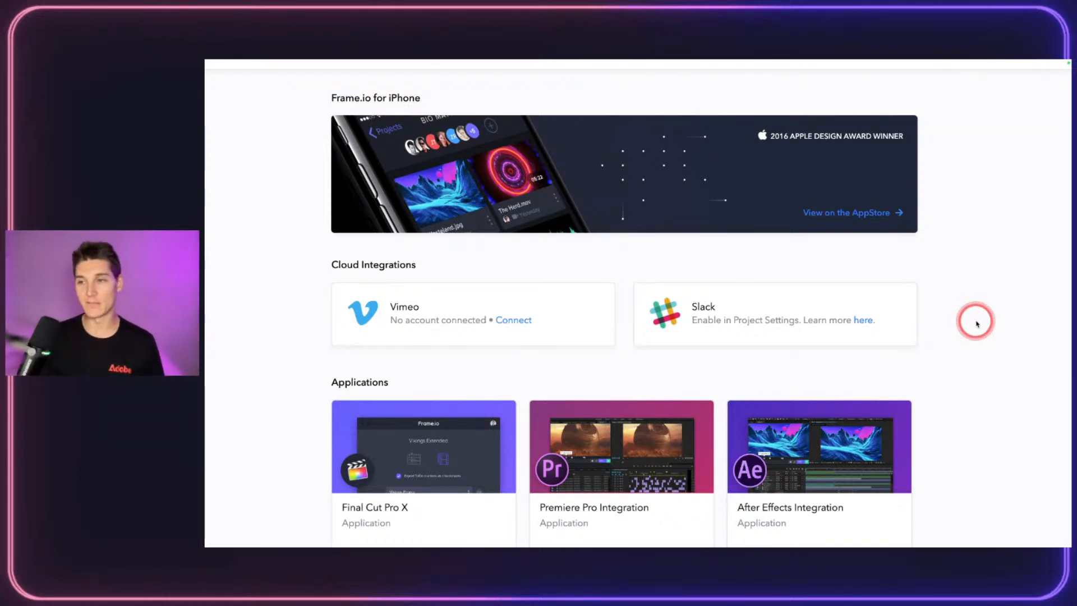
Step: Scroll through the Vimeo and Slack integrations and the Final Cut Pro X, Premiere Pro, After Effects apps
{"action": "scroll", "coordinate": [976, 324], "scroll_direction": "down", "scroll_amount": 3}
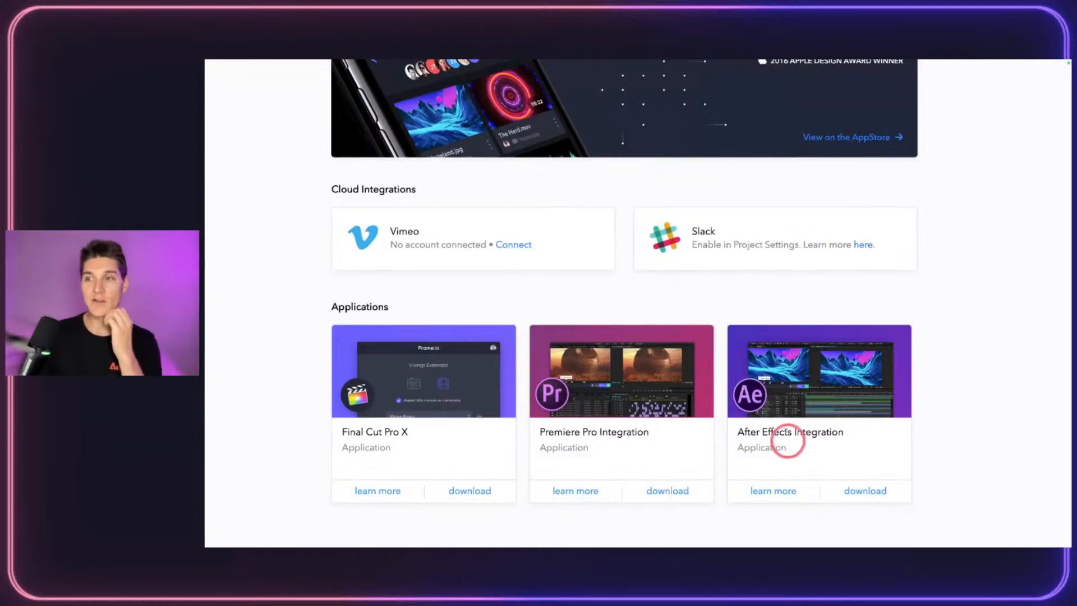
{"action": "scroll", "coordinate": [724, 413], "scroll_direction": "down", "scroll_amount": 1}
{"action": "scroll", "coordinate": [722, 411], "scroll_direction": "up", "scroll_amount": 4}
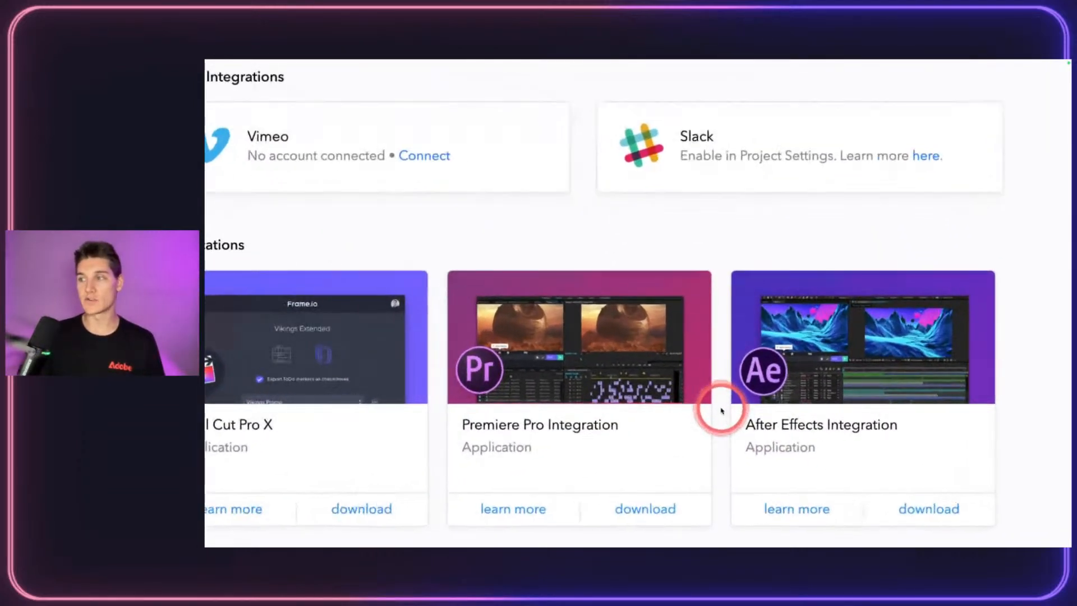
{"action": "scroll", "coordinate": [722, 411], "scroll_direction": "left", "scroll_amount": 1}
{"action": "scroll", "coordinate": [722, 411], "scroll_direction": "down", "scroll_amount": 1}
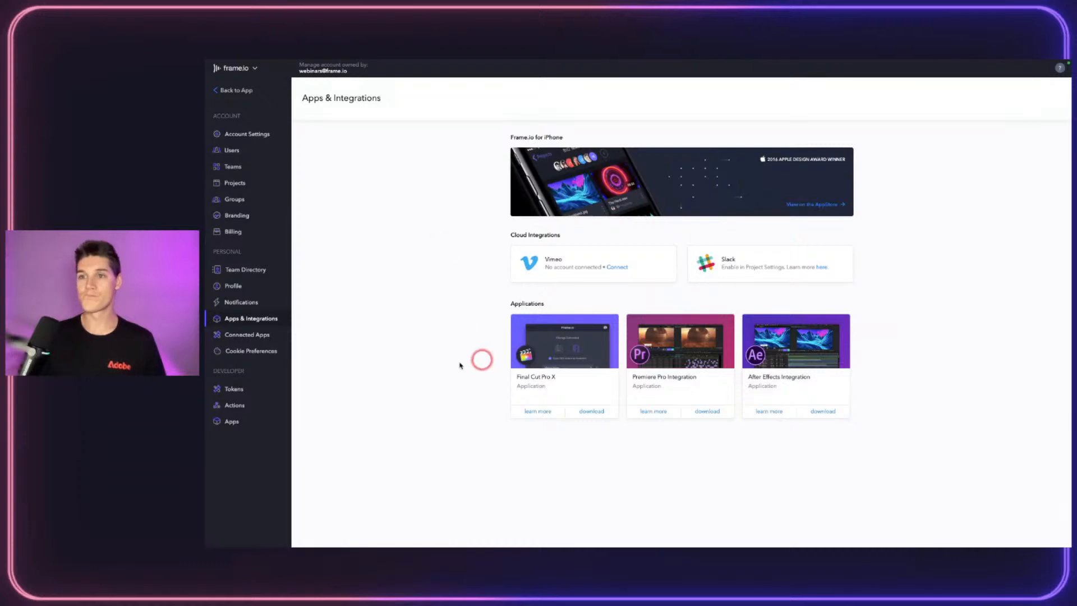
Step: View Connected Apps, open and close Cookie Preferences, then visit the developer Apps section
{"action": "left_click", "coordinate": [262, 335]}
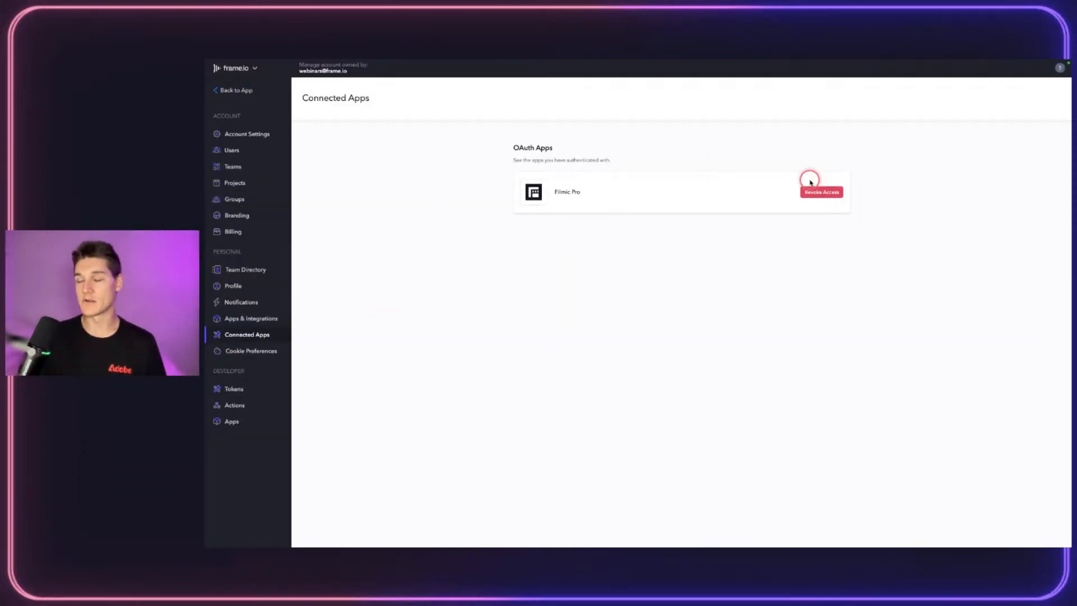
{"action": "left_click", "coordinate": [246, 351]}
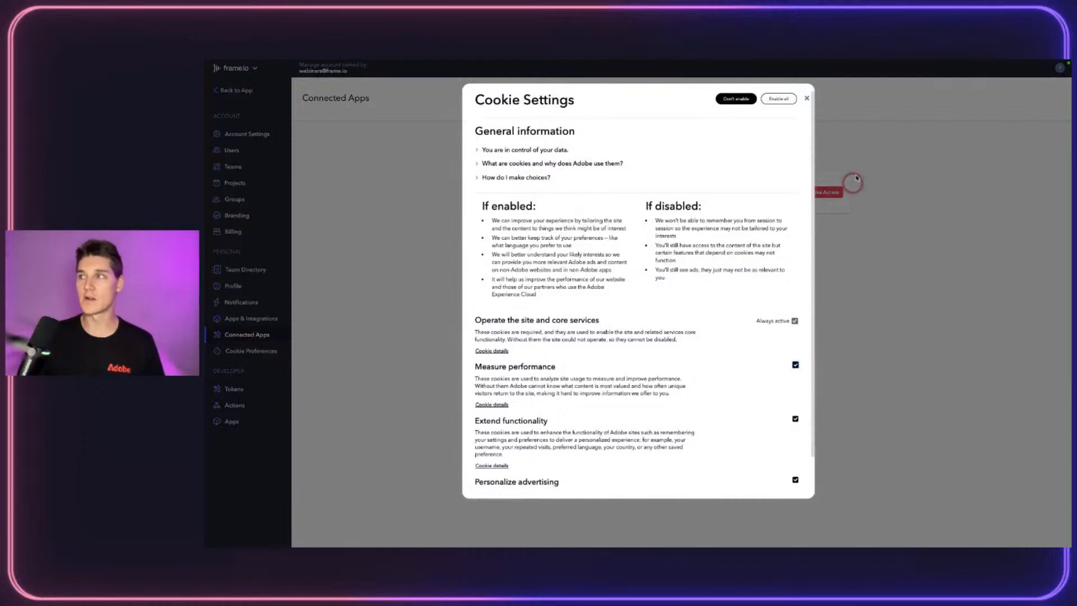
{"action": "left_click", "coordinate": [806, 99]}
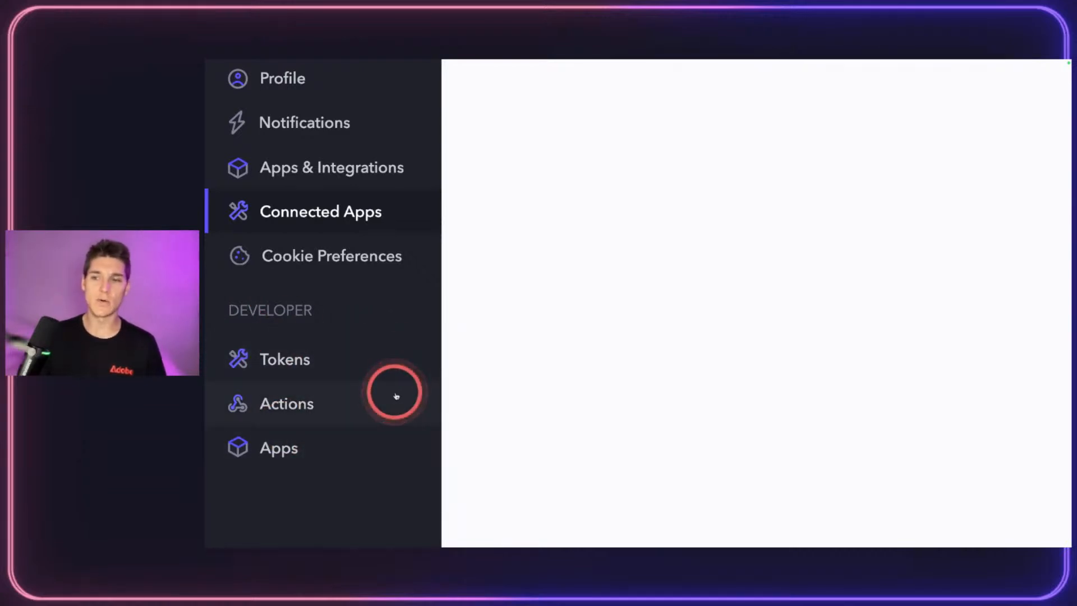
{"action": "left_click", "coordinate": [270, 448]}
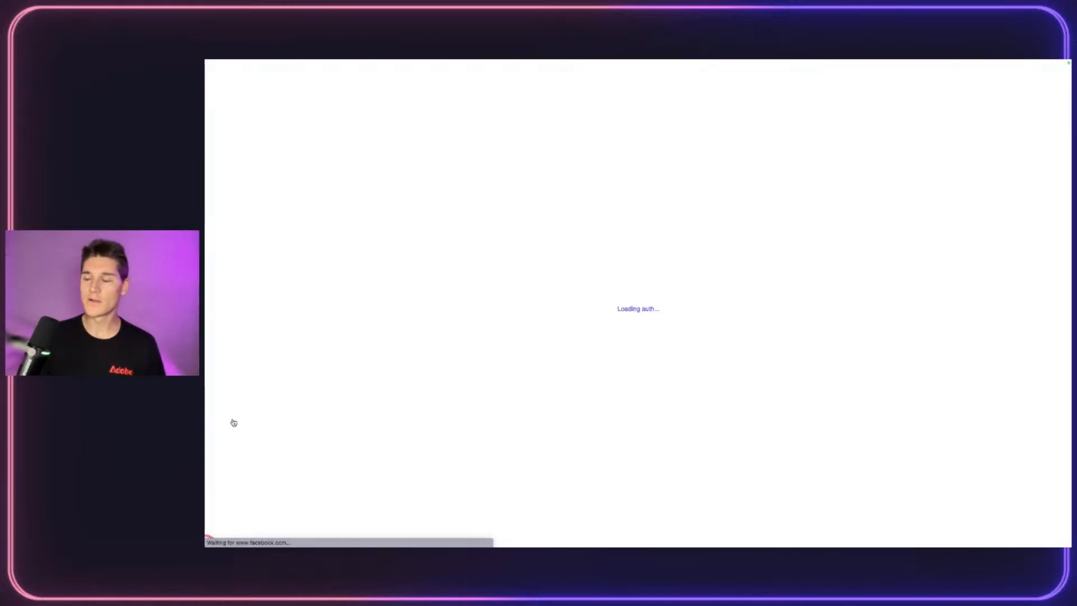
{"action": "left_click", "coordinate": [396, 314]}
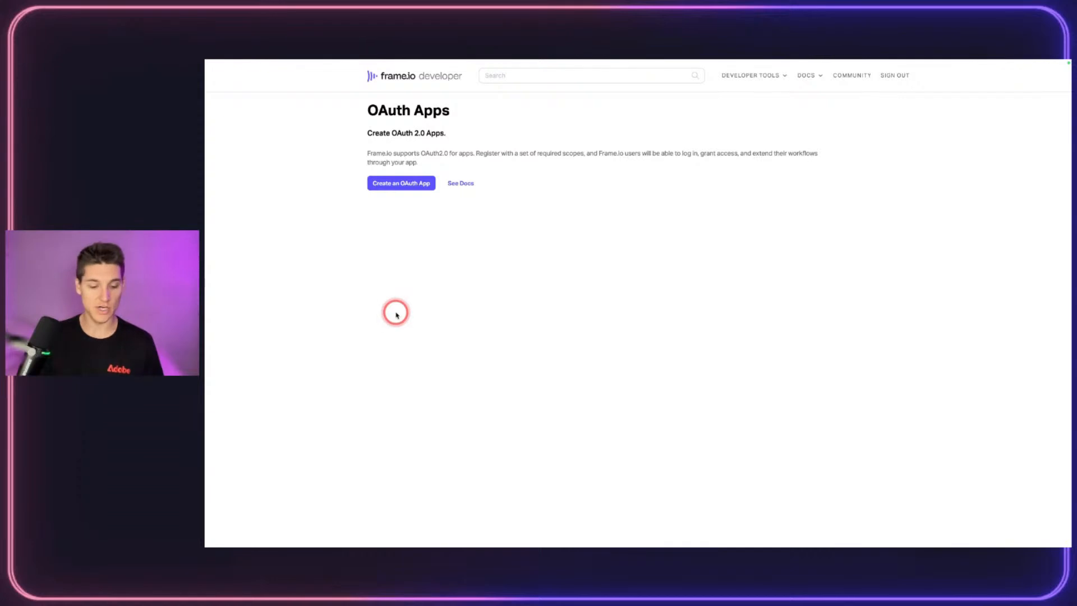
{"action": "scroll", "coordinate": [442, 305], "scroll_direction": "left", "scroll_amount": 5}
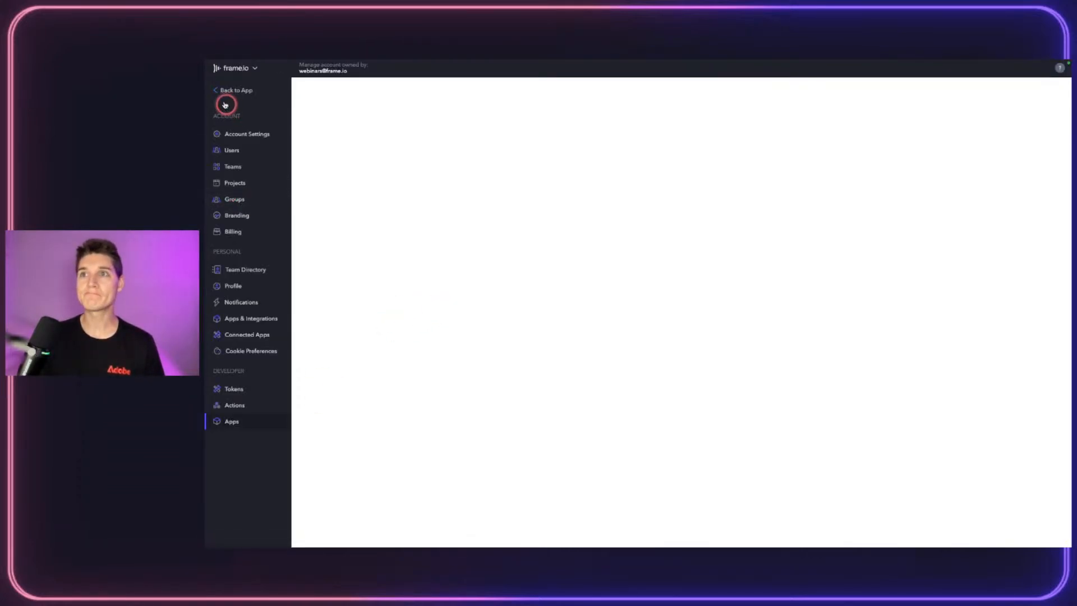
Step: Leave settings for the DRYP Ad project media grid and open the help chat panel
{"action": "left_click", "coordinate": [222, 90]}
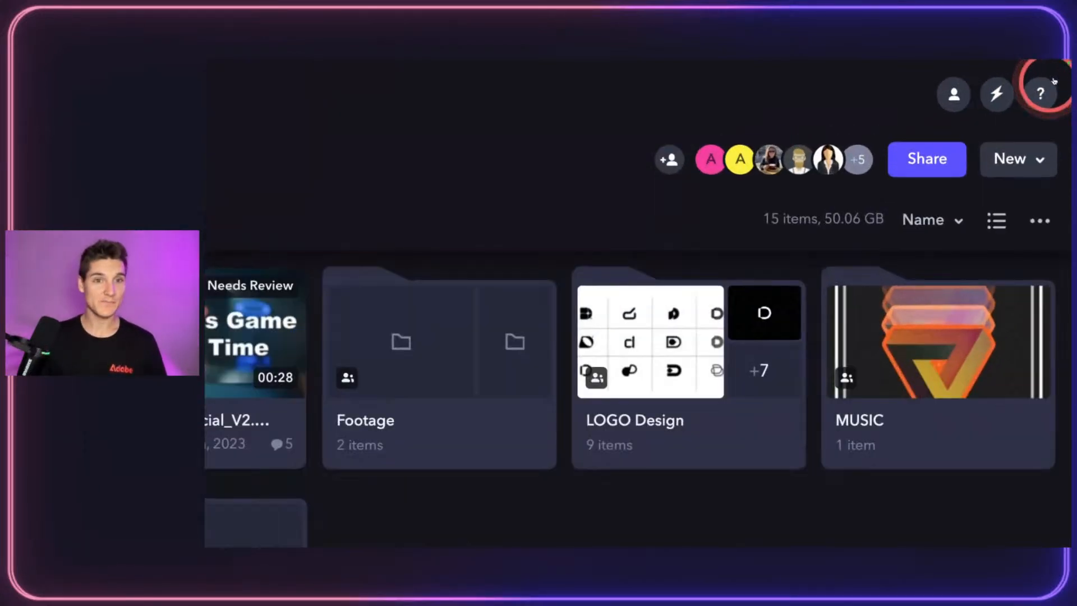
{"action": "left_click", "coordinate": [1047, 87]}
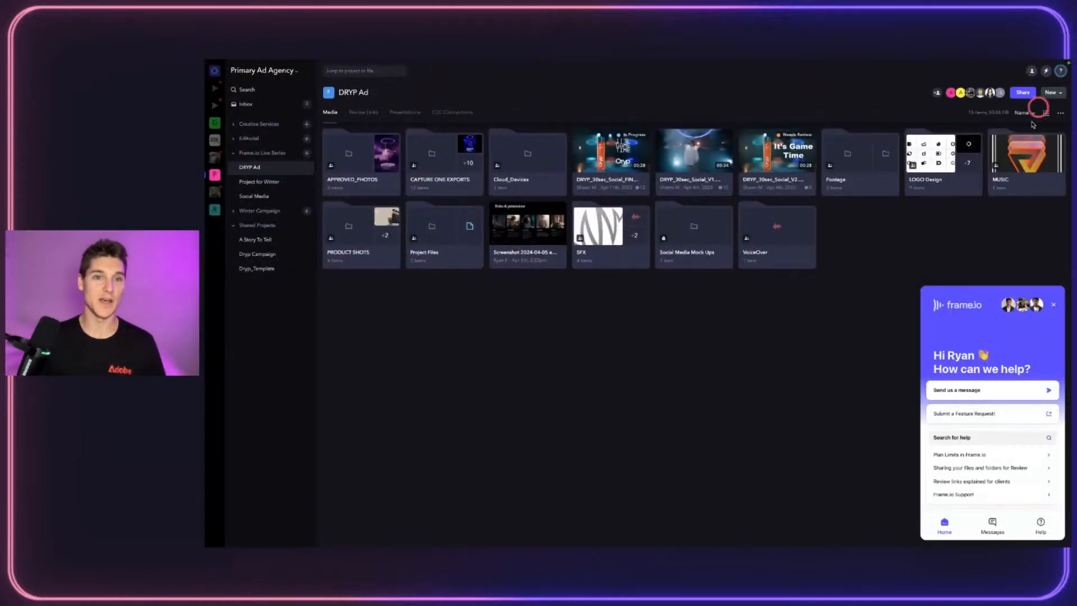